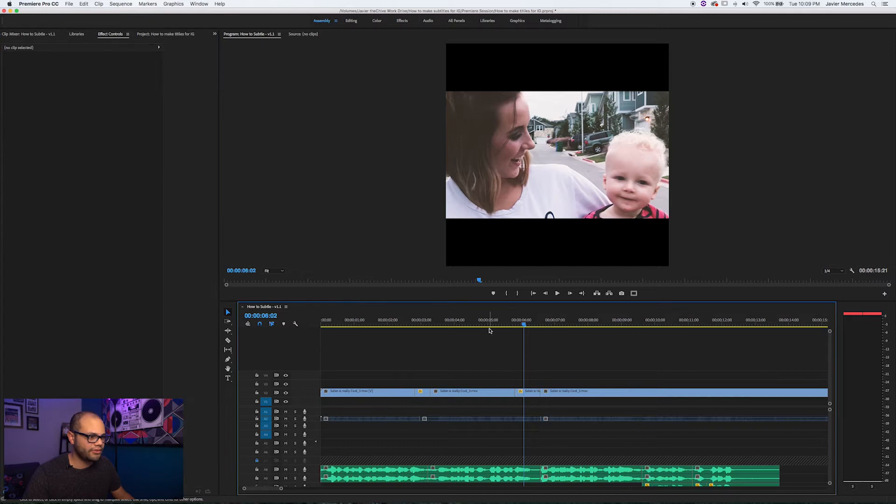
Split the video clip at 00:00:05:01 and change the scale of the segment after the cut.
key("space")
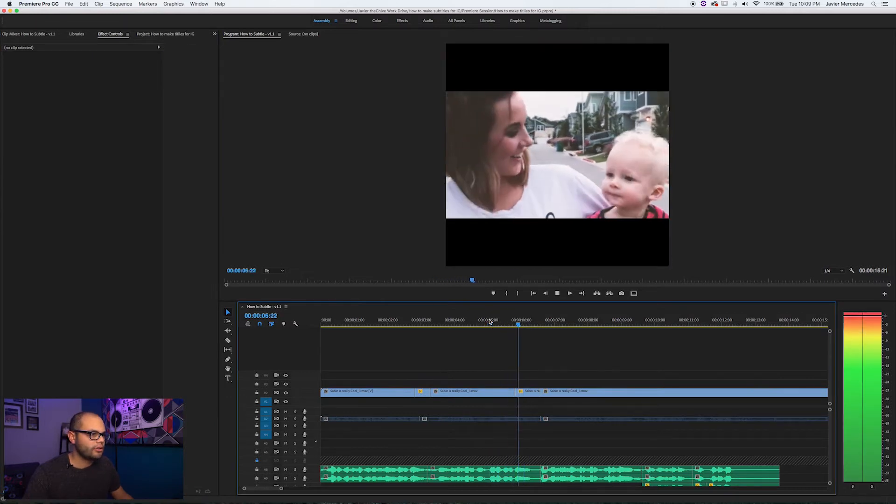
left_click(470, 321)
key("space")
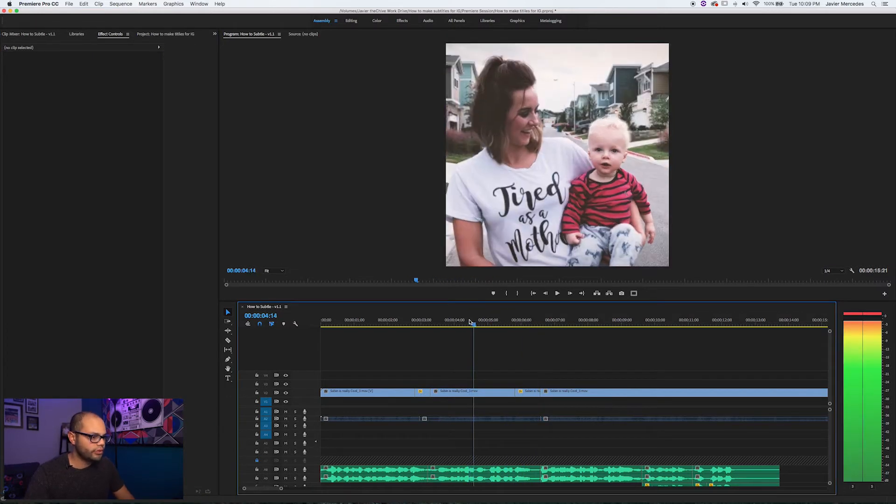
key("super+k")
left_click(494, 396)
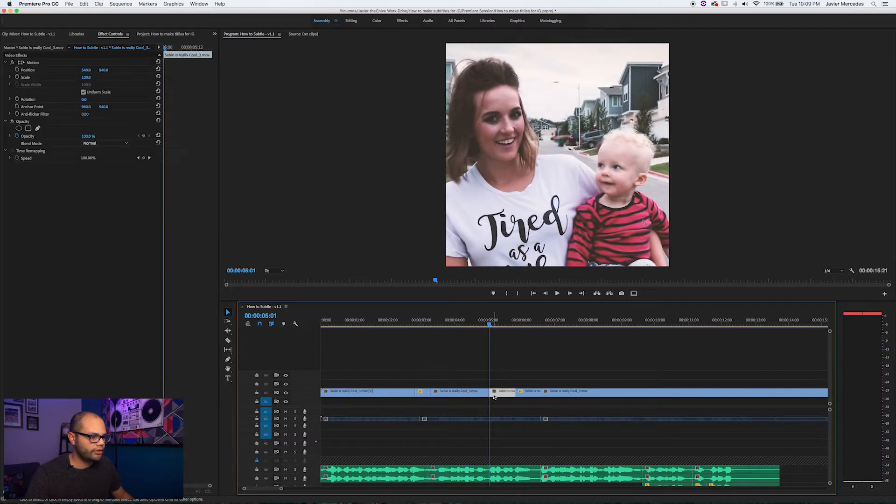
left_click(83, 77)
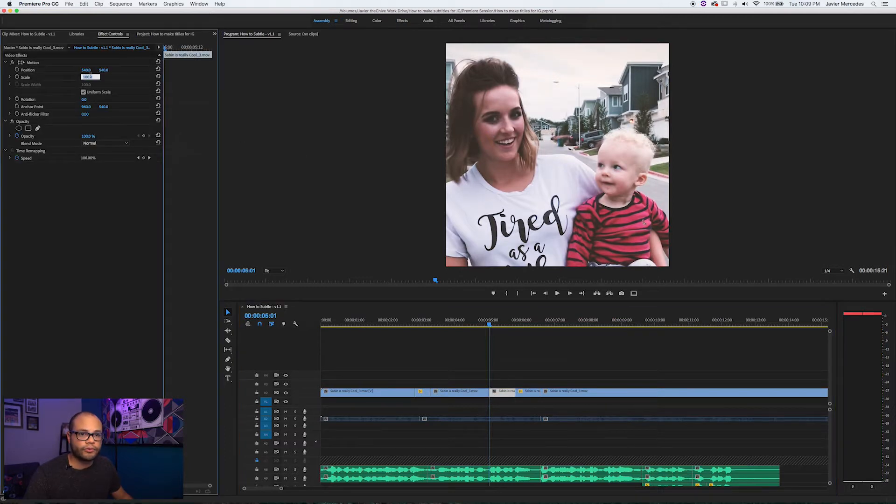
key("Return")
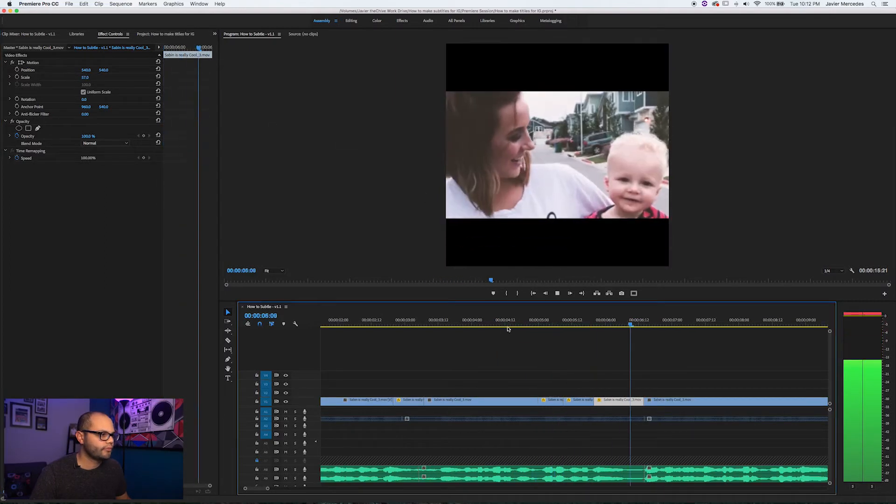
Scale the last clip to 80 and shift it horizontally so the full "DEAL WITH IT" caption fits in the frame.
key("minus")
key("minus")
key("minus")
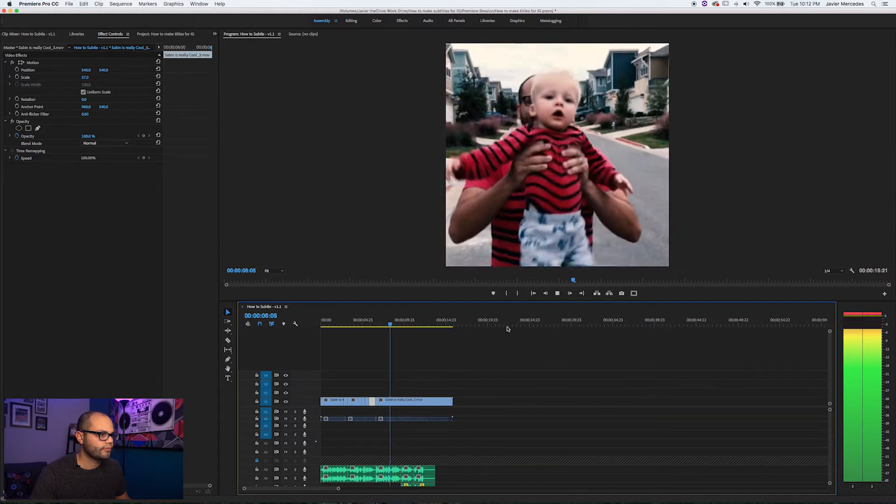
key("space")
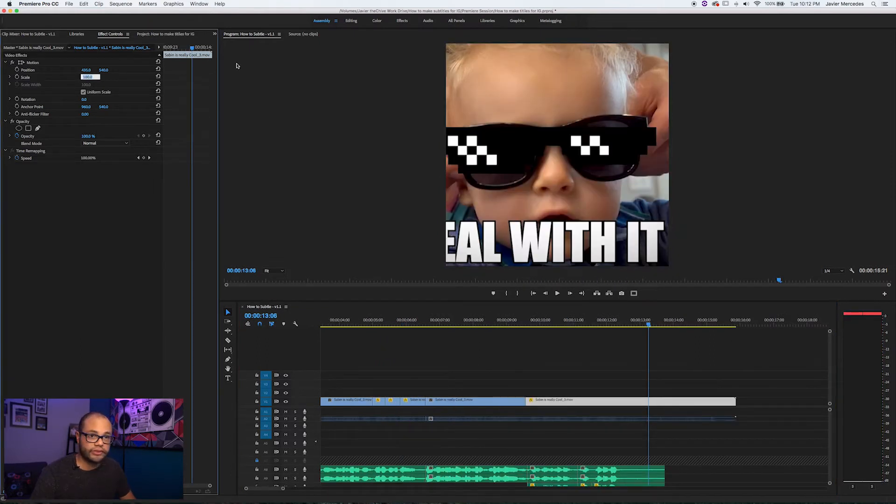
type("0")
key("Return")
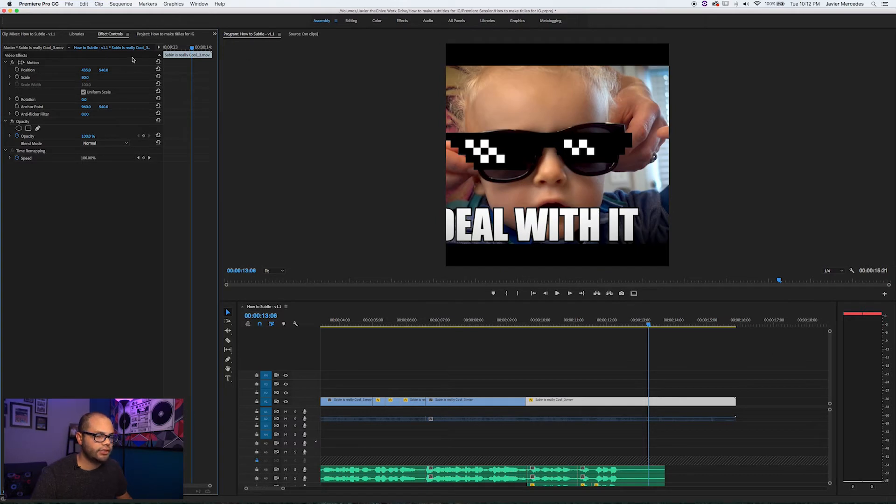
left_click_drag(86, 70, 140, 70)
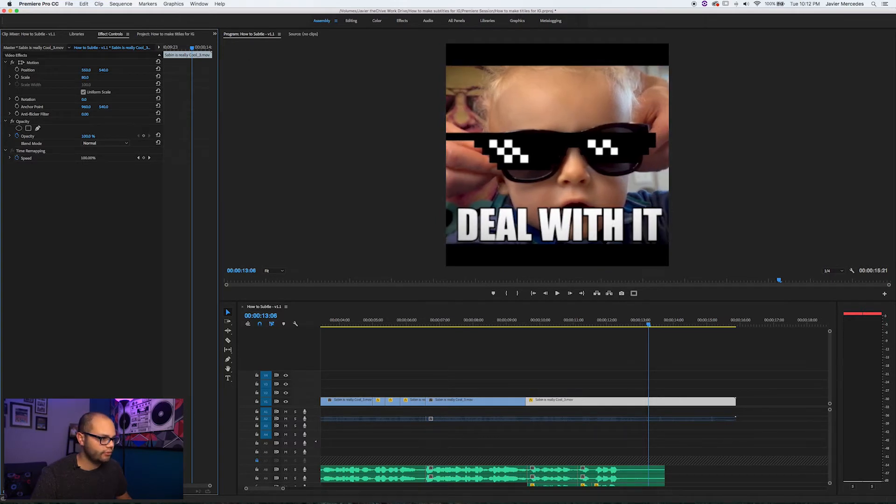
left_click(511, 319)
key("space")
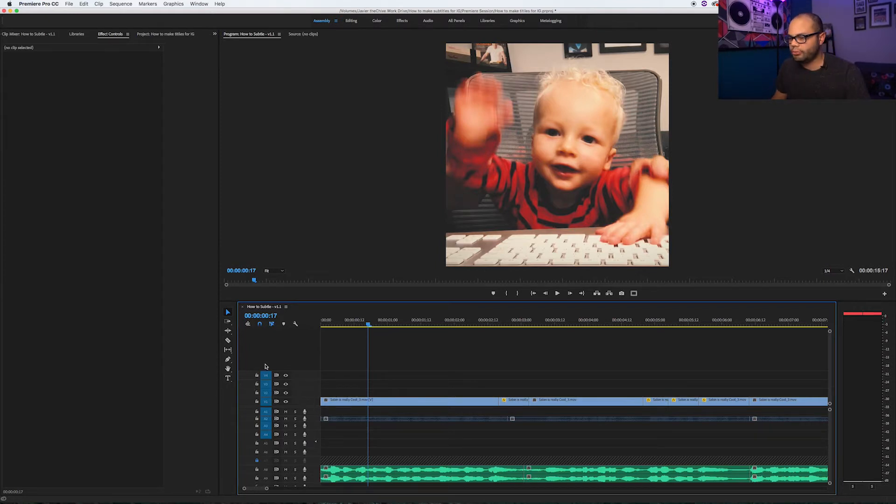
Add a title at 00:00:00:17 with the child's name followed by "TYPES THE SUBTITLES REALLY REALLY COOL", and turn on its shadow.
left_click(227, 380)
left_click(476, 212)
type("SABIN TYPES THE")
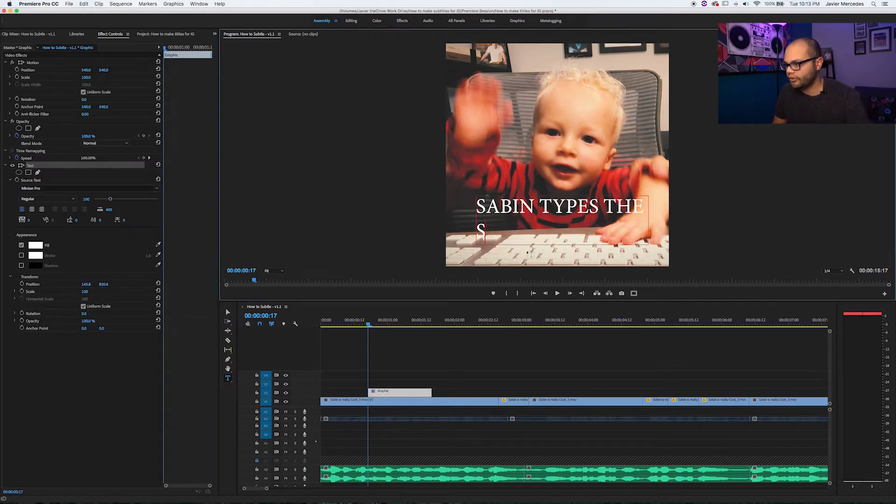
left_click(21, 266)
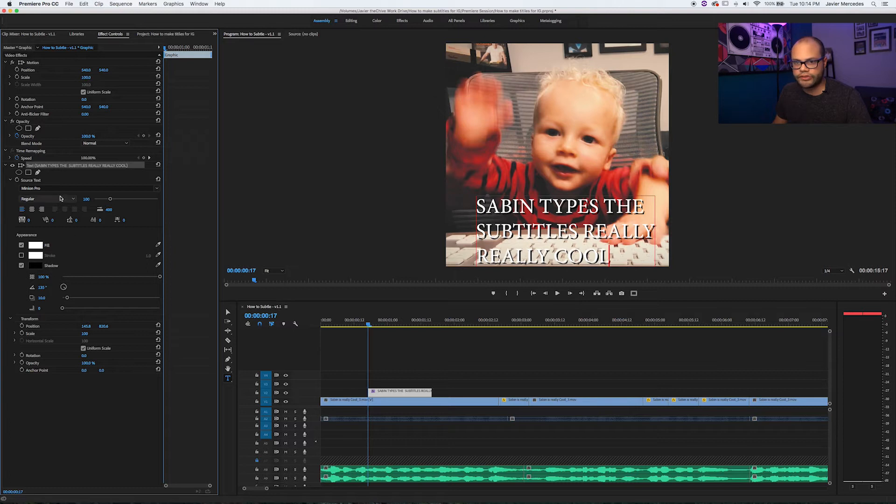
Set the font of the whole title to Helvetica and centre-align its text.
left_click(598, 254)
key("super+a")
left_click(57, 189)
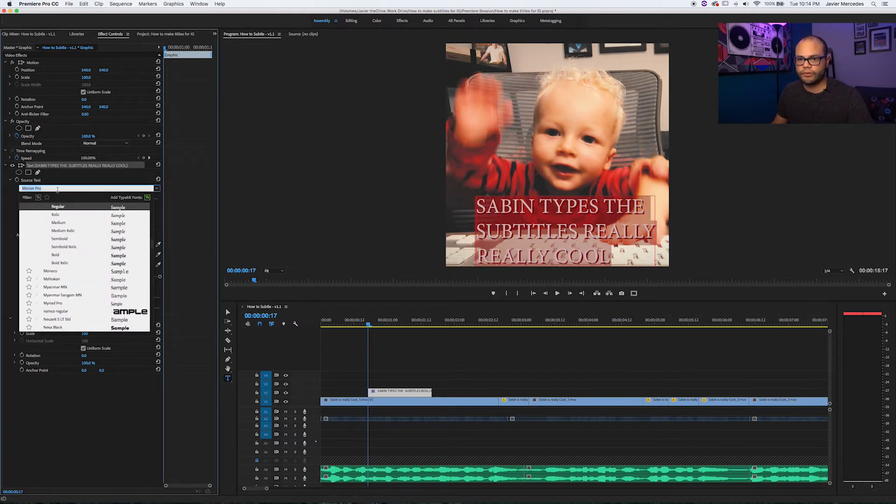
type("Helvetica")
key("Return")
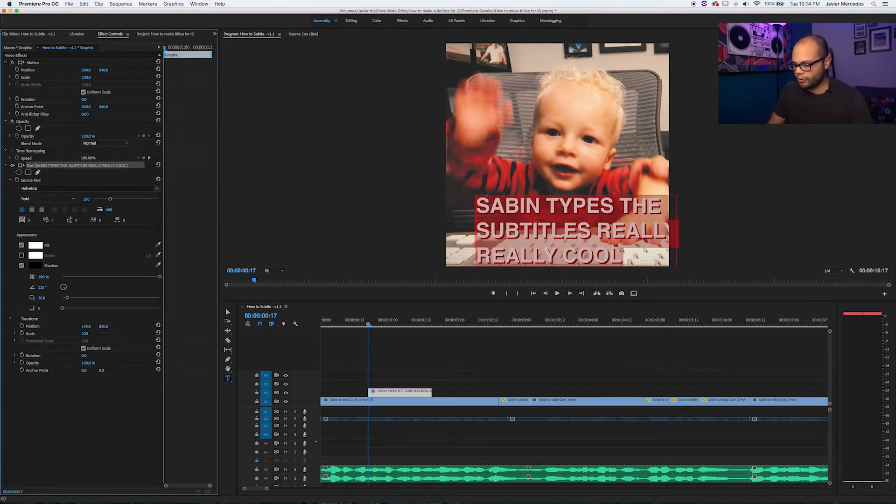
left_click(32, 210)
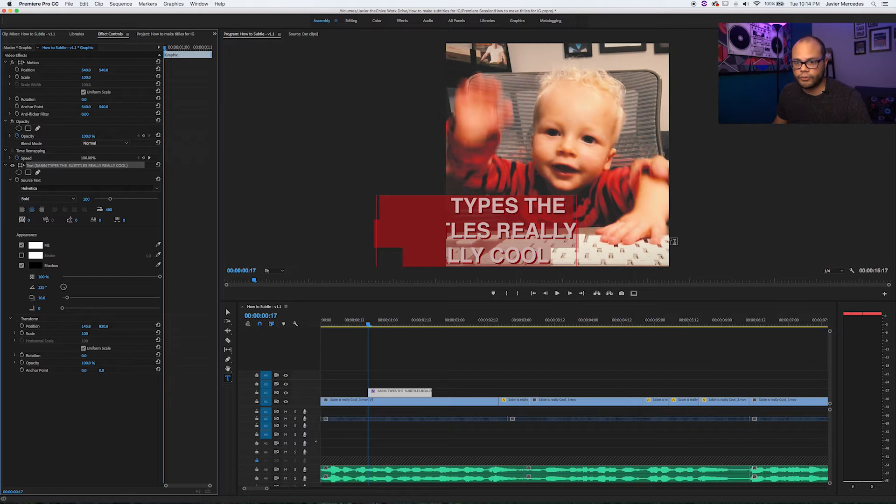
Move the title horizontally to position 540.8 and tighten its leading to -34.
left_click_drag(86, 326, 270, 326)
left_click_drag(76, 220, 111, 220)
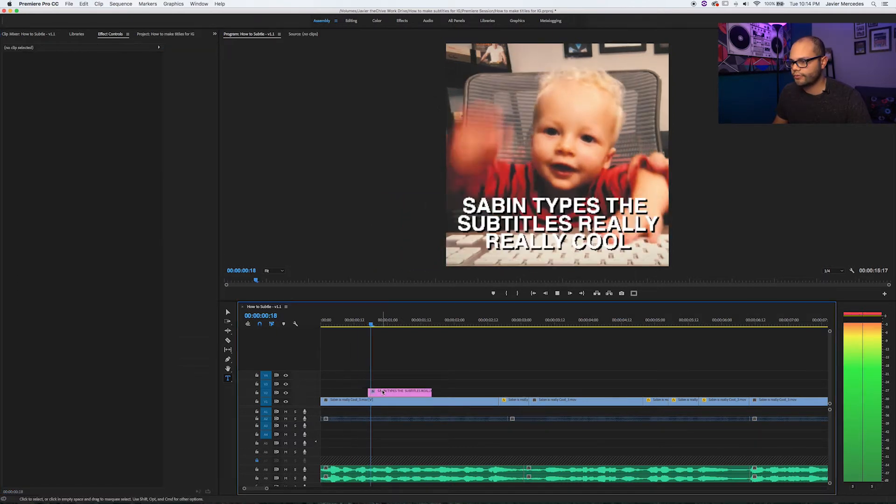
key("space")
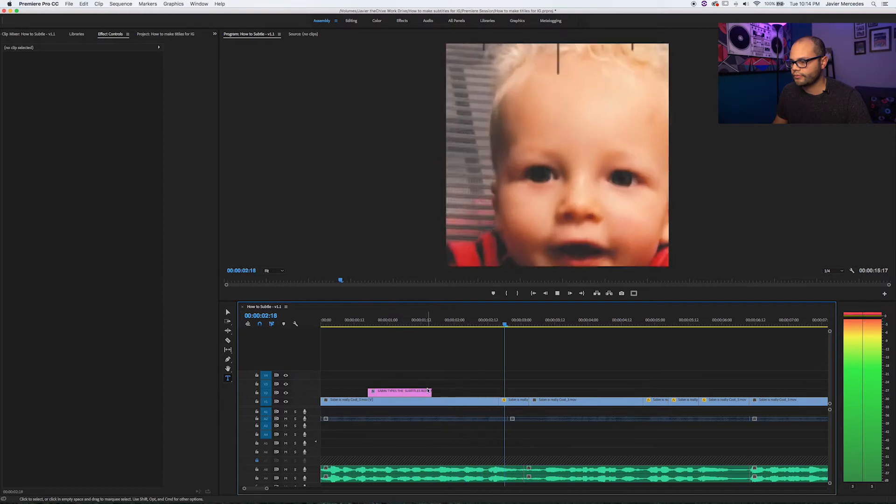
Insert "HE'S" before "REALLY COOL" on the title's third line and play the section back.
left_click(425, 394)
left_click(404, 320)
left_click(496, 243)
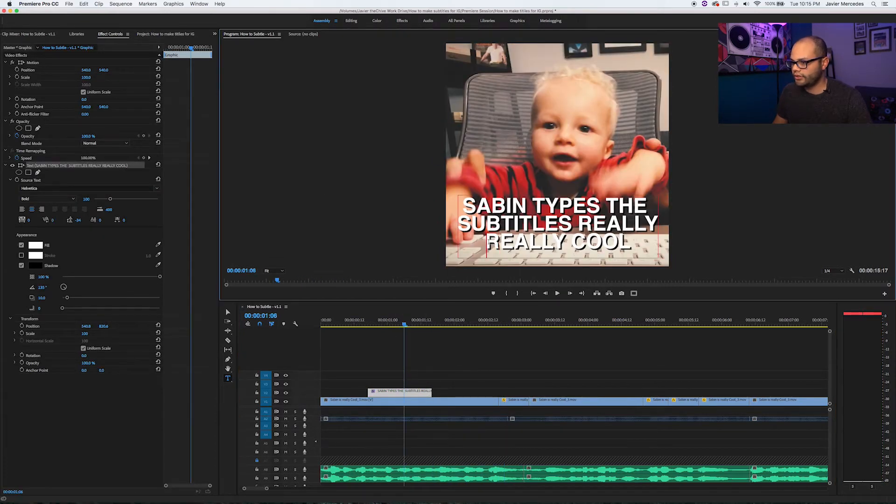
type("HE'S")
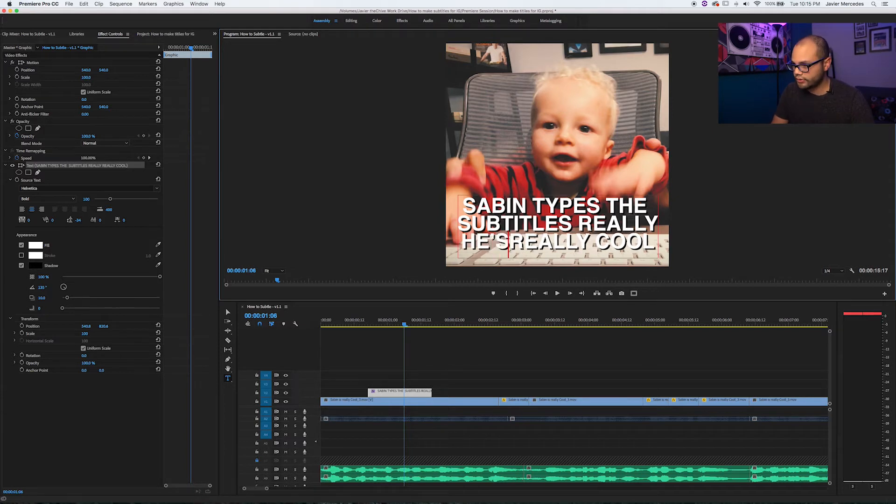
left_click(464, 356)
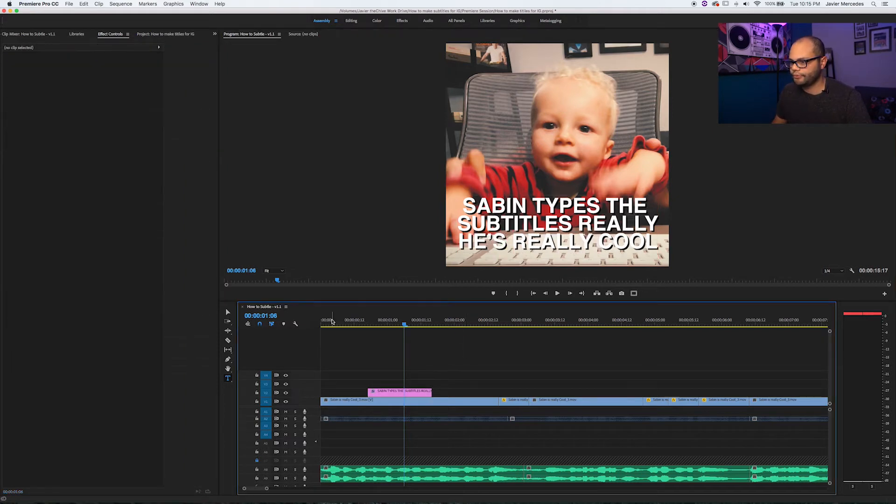
key("space")
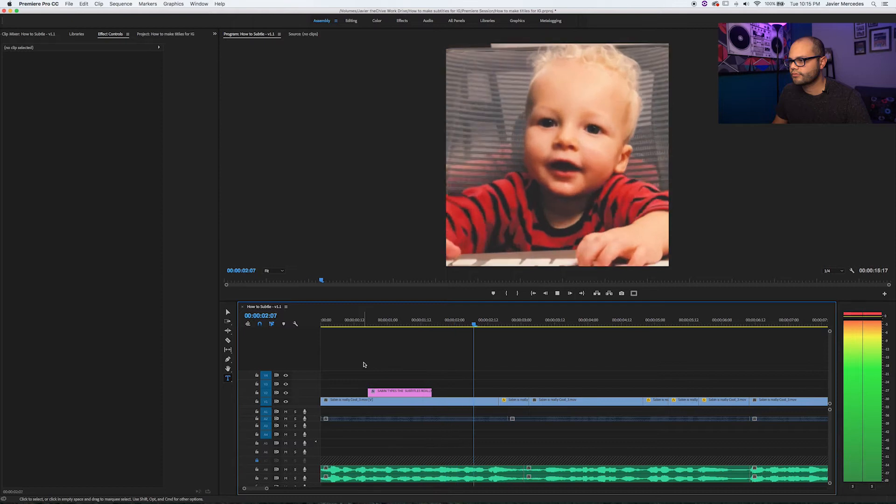
key("space")
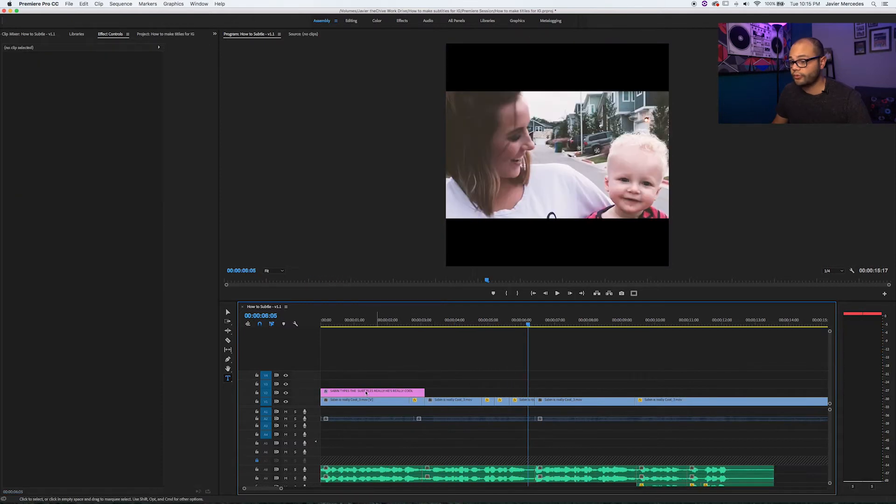
Duplicate the title on the same track and place the copy directly after the original.
left_click_drag(366, 395, 484, 397)
key("super+z")
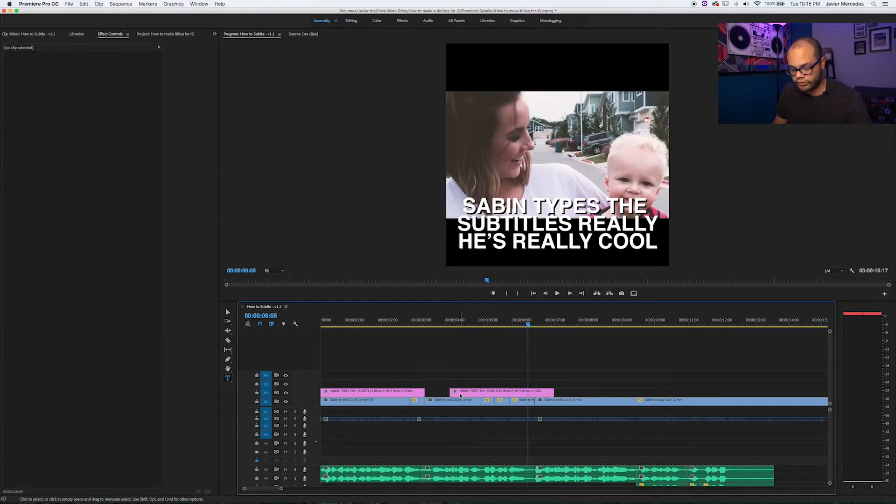
left_click_drag(467, 392, 442, 392)
Replace the copied title's text with "HANGS WITH", the mother's social media handle and "REALLY REALLY COOL".
left_click(437, 323)
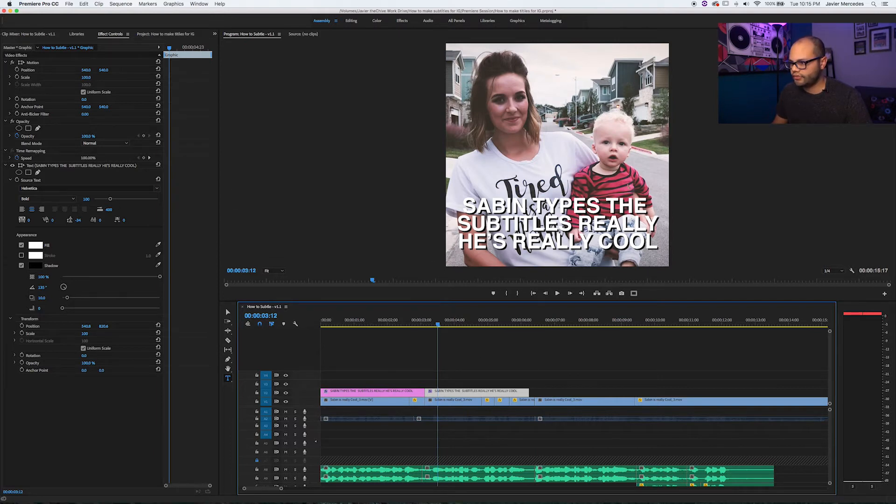
triple_click(556, 206)
left_click_drag(527, 206, 652, 243)
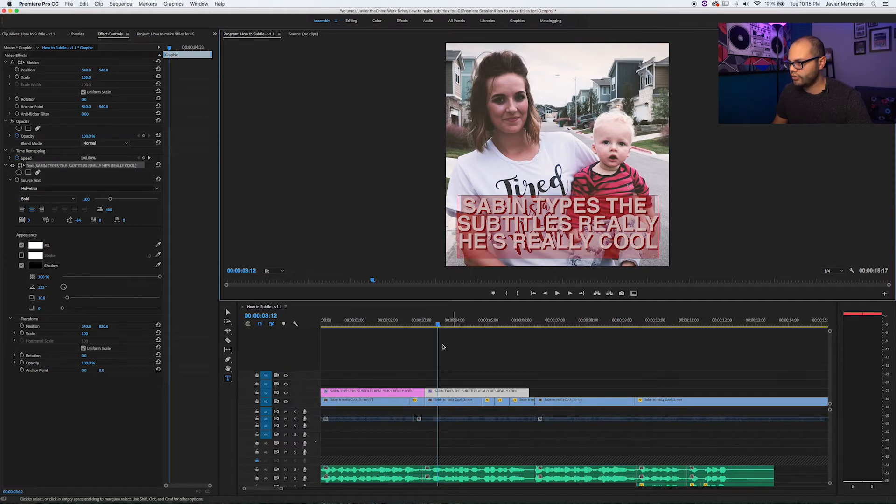
key("BackSpace")
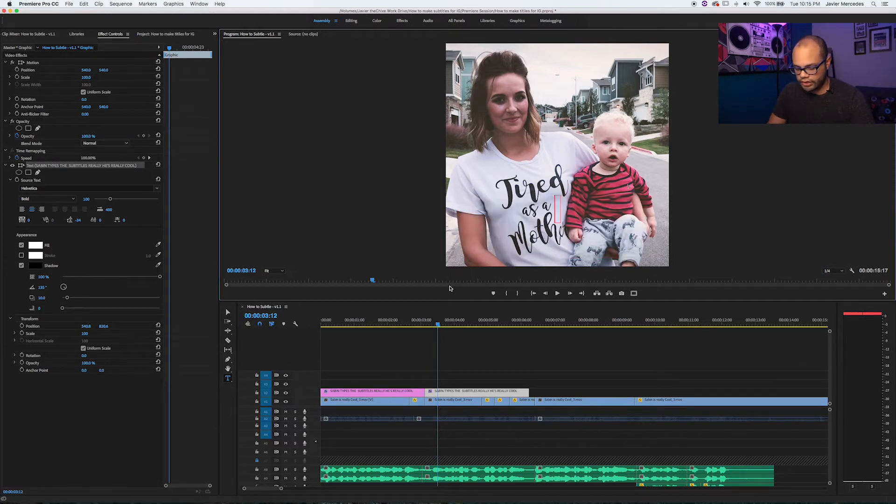
type("HANGS")
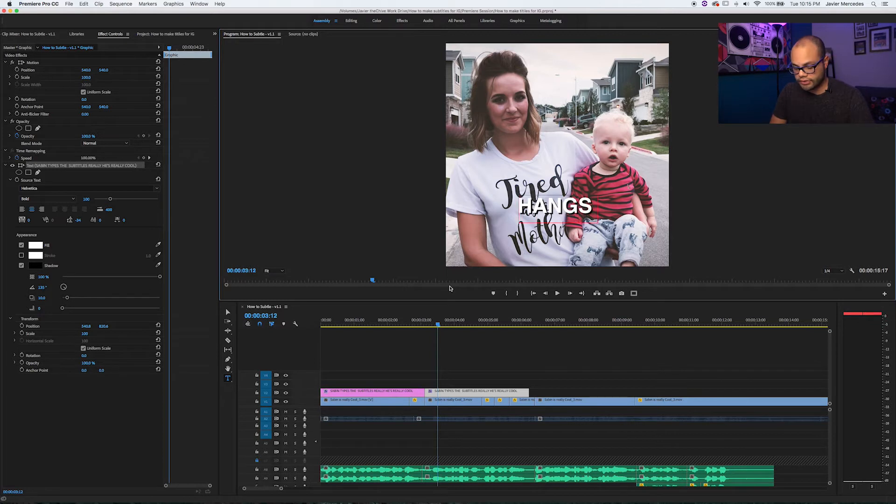
type(" WITH SAVVYMA")
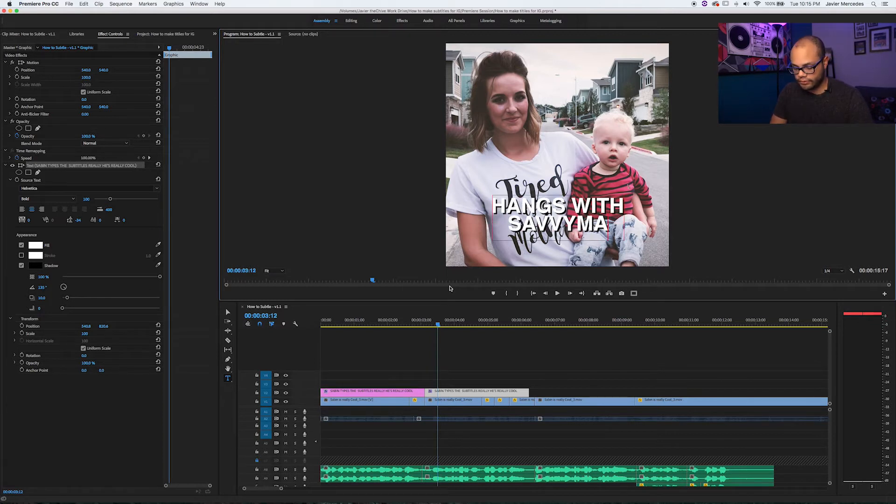
type("MAPAIGE REALLY REALLY COOL")
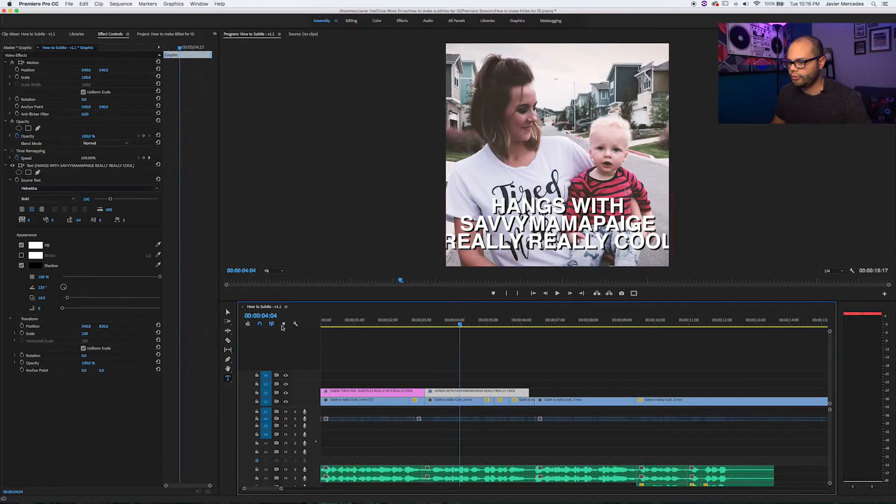
Reduce the font size of all the second title's text so its lines fit within the frame.
left_click_drag(109, 199, 105, 200)
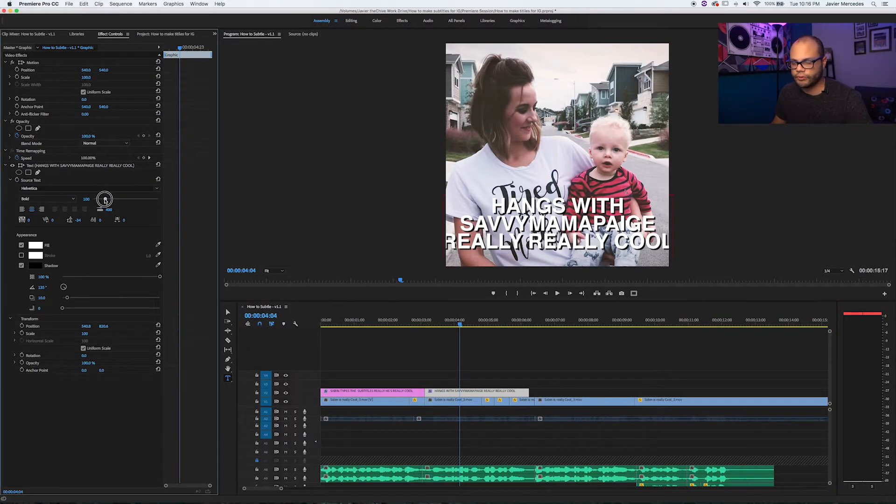
left_click(494, 363)
left_click(484, 391)
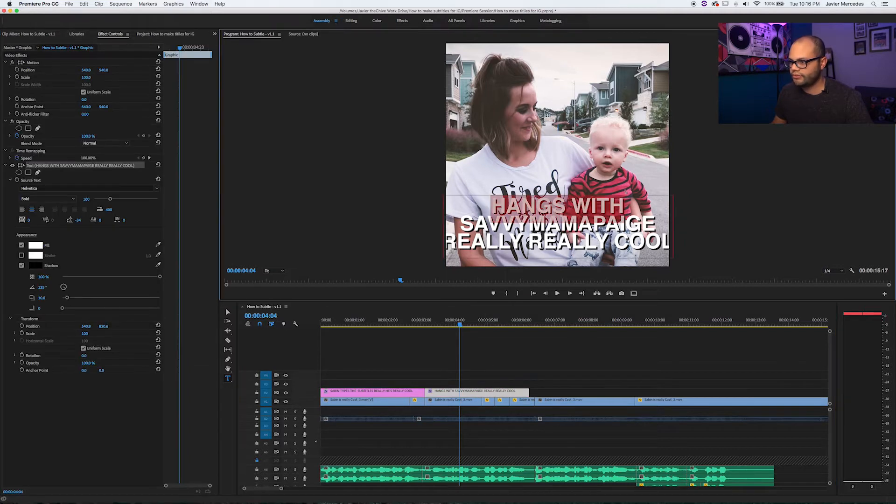
left_click_drag(625, 210, 445, 244)
left_click(667, 243)
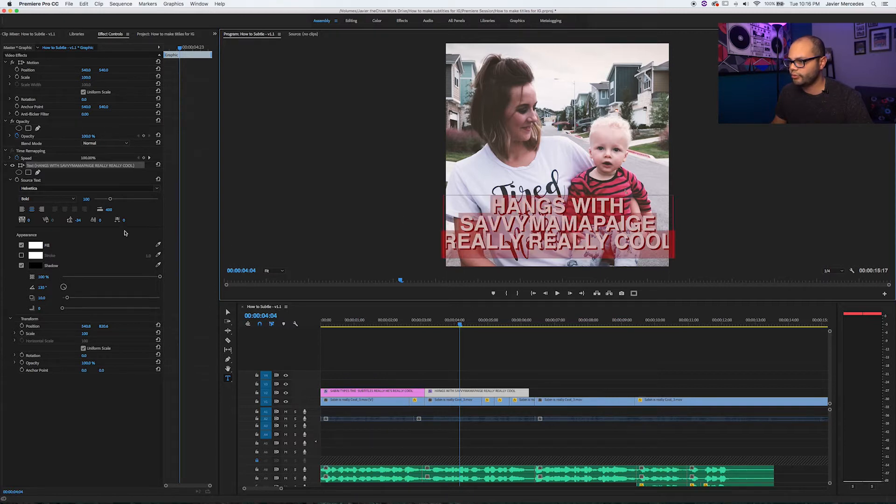
left_click_drag(109, 201, 107, 202)
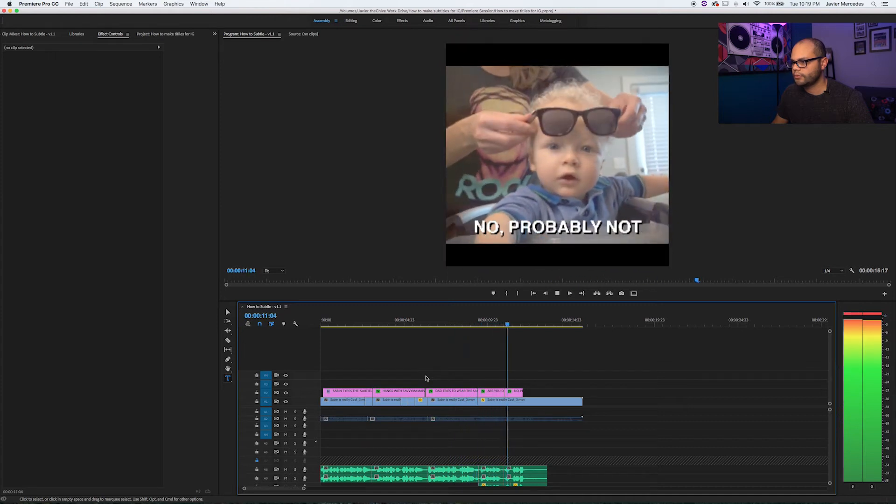
Stop the playback of the subtitled sequence and scrub back over the second title.
key("space")
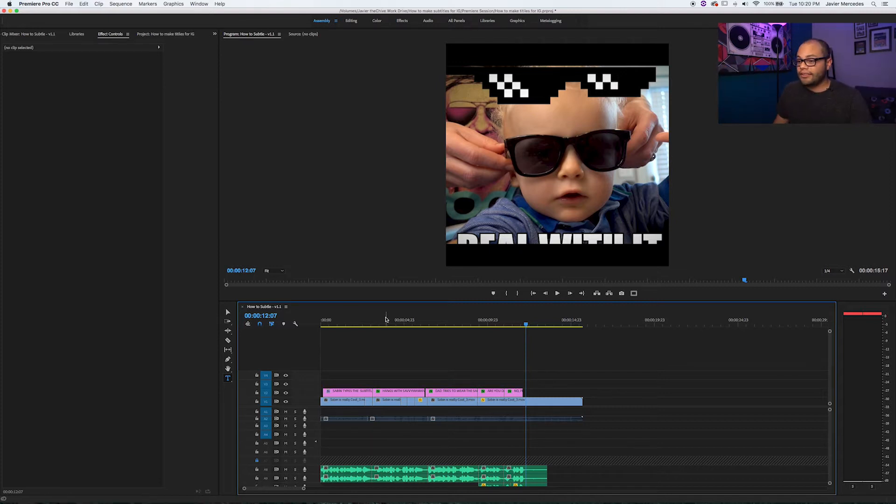
left_click_drag(386, 319, 409, 336)
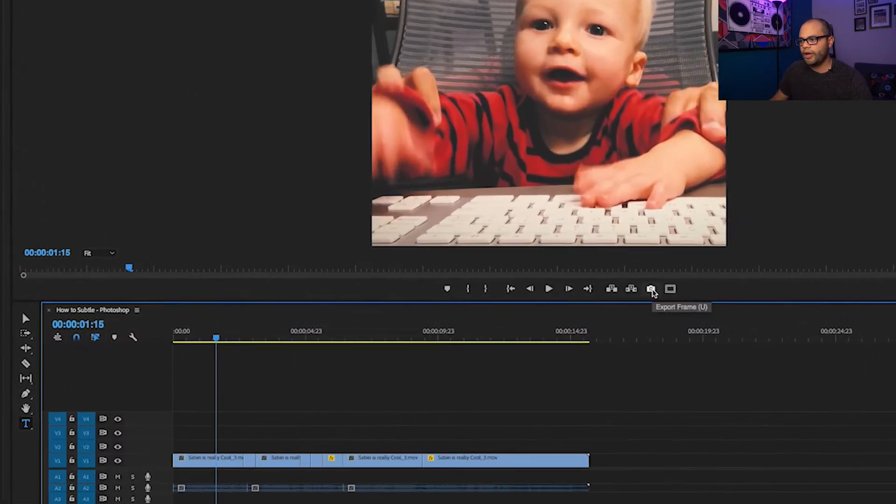
Start exporting the current frame and create a "Stills from video" destination folder inside the "How to make subtitles for IG" folder.
left_click(672, 285)
left_click(402, 238)
left_click_drag(492, 133, 222, 60)
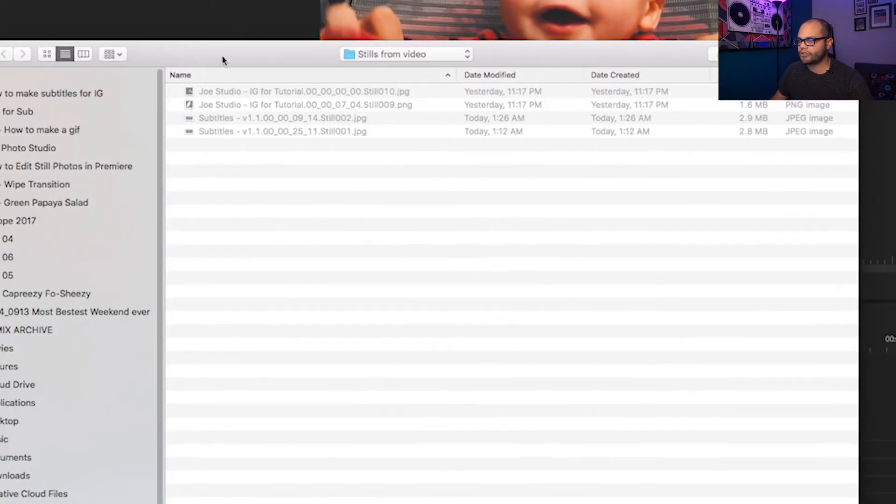
left_click(53, 94)
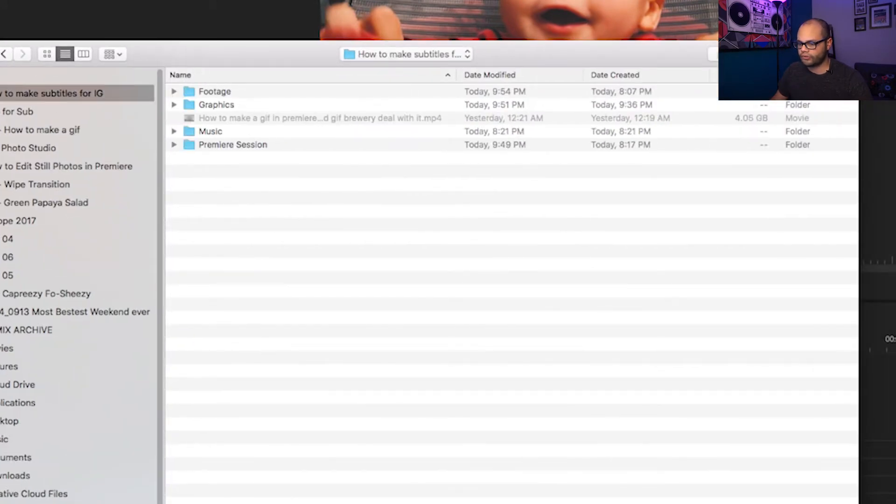
key("super+shift+n")
key("BackSpace")
type("St")
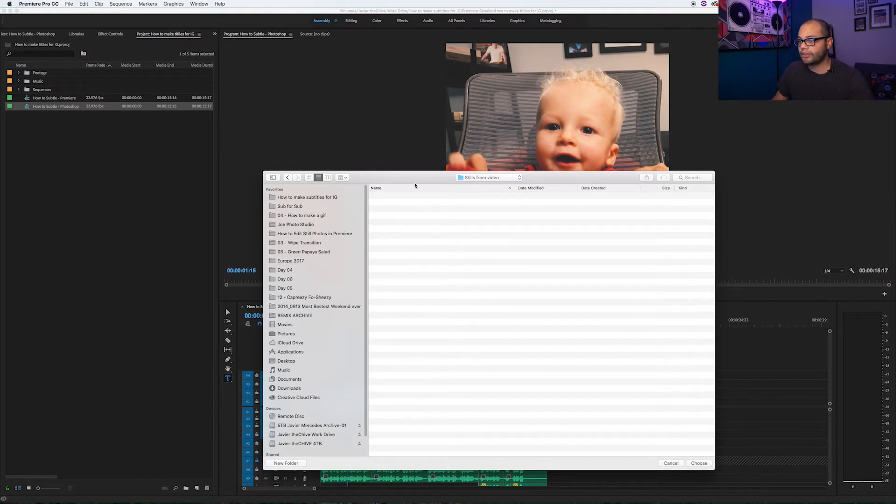
Choose the new "Stills from video" folder as the destination and export the frame as a JPEG.
left_click_drag(415, 185, 340, 144)
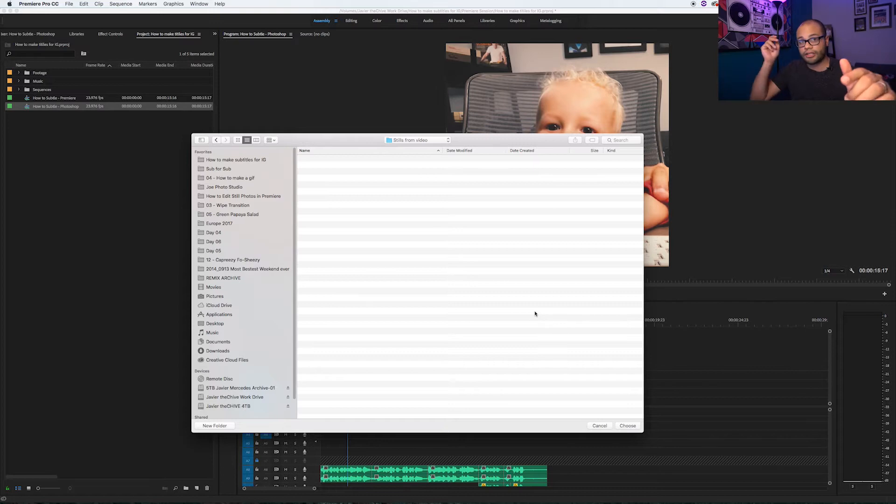
left_click(631, 428)
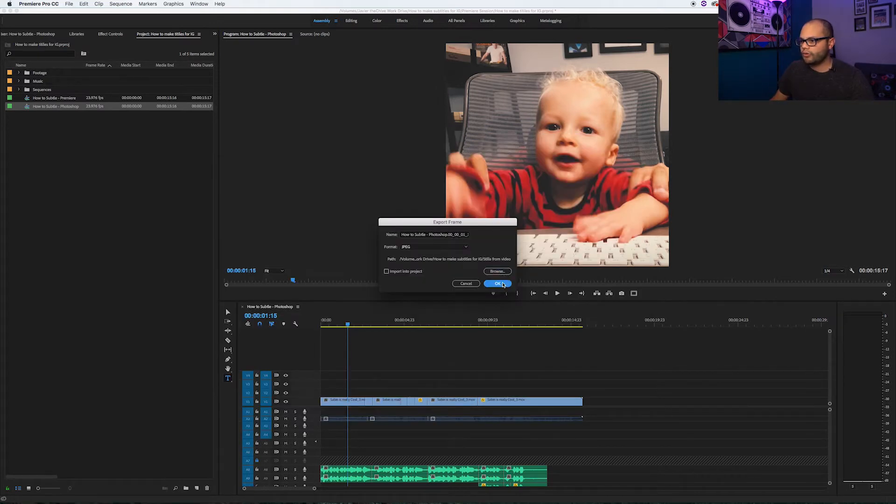
left_click(503, 285)
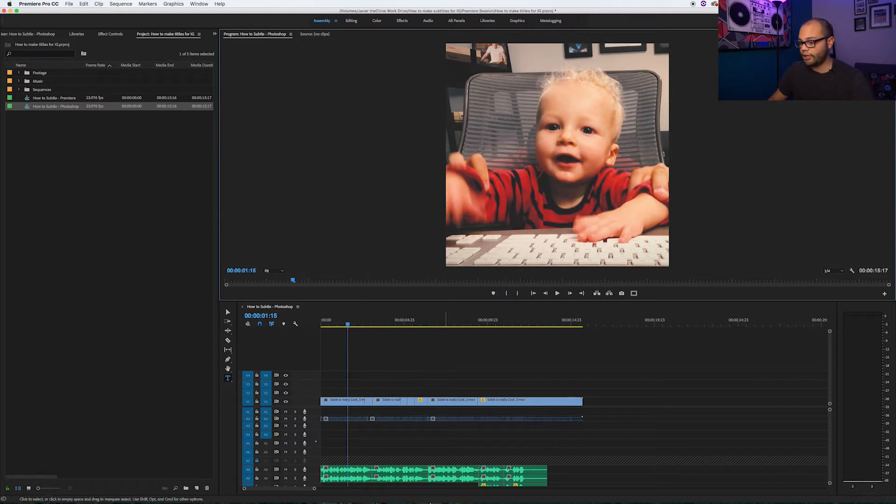
Find the exported still in the "Stills from video" folder in Finder and open it in Photoshop.
mouse_move(430, 490)
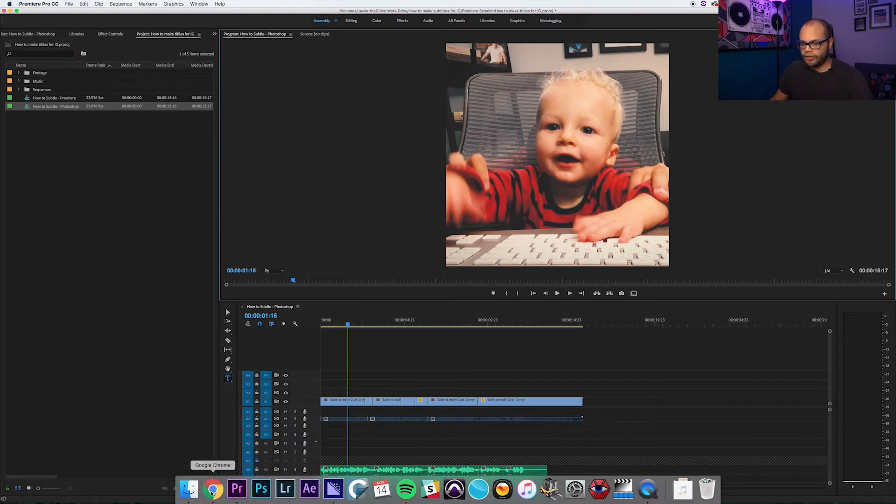
left_click(189, 489)
left_click_drag(107, 48, 196, 55)
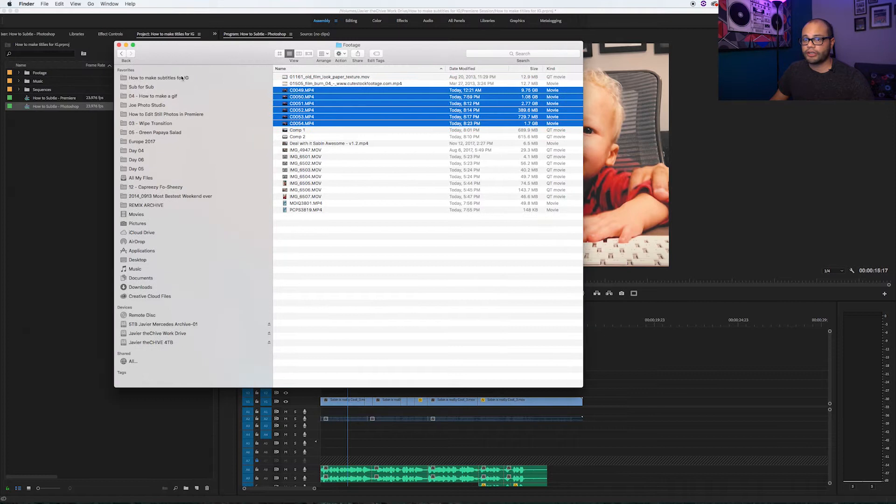
left_click(181, 78)
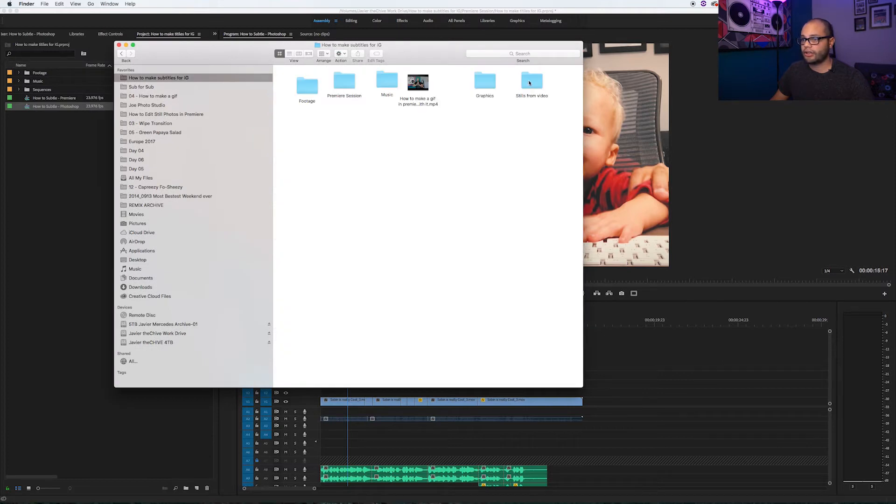
double_click(528, 82)
left_click_drag(293, 86, 264, 502)
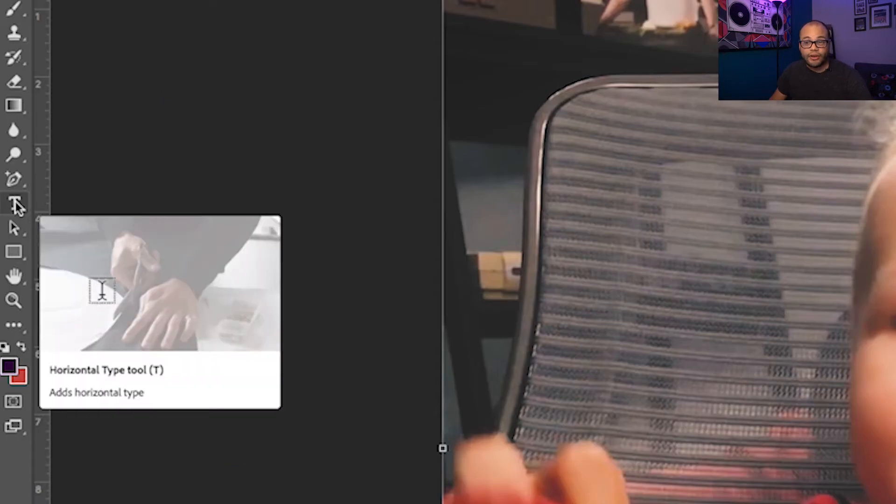
Add a two-line text over the still with the child's name plus "TYPES THE SUBTITLES" and "REALLY REALLY COOL", and position it within the frame.
left_click(16, 201)
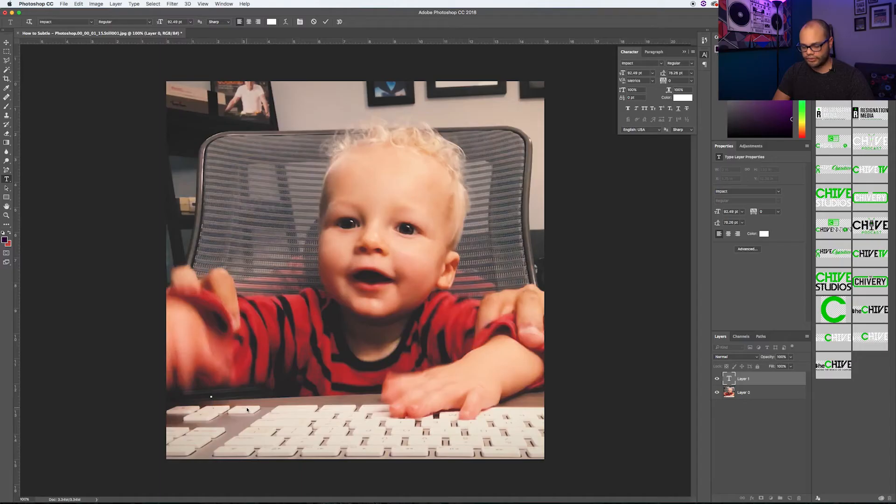
type("SA")
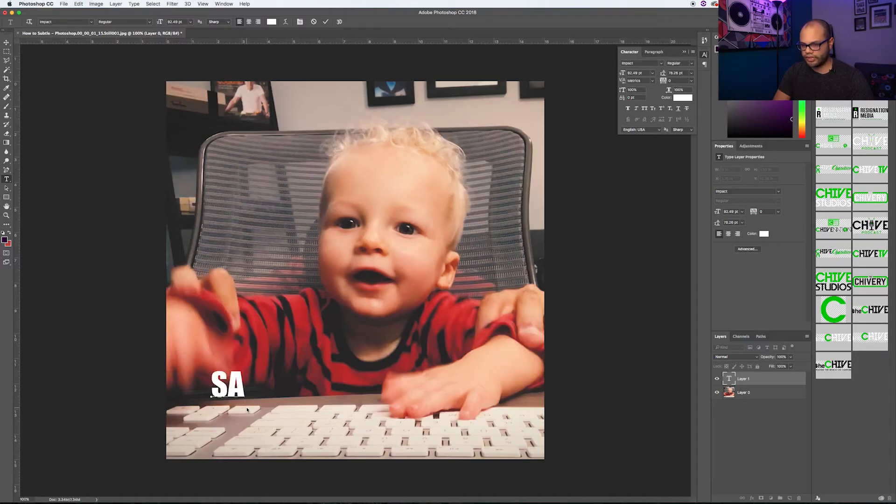
type("BIN TYPES THE SUBTITLE")
key("Return")
type("REALLY REALLY COOL")
key("super+Return")
left_click_drag(310, 383, 283, 359)
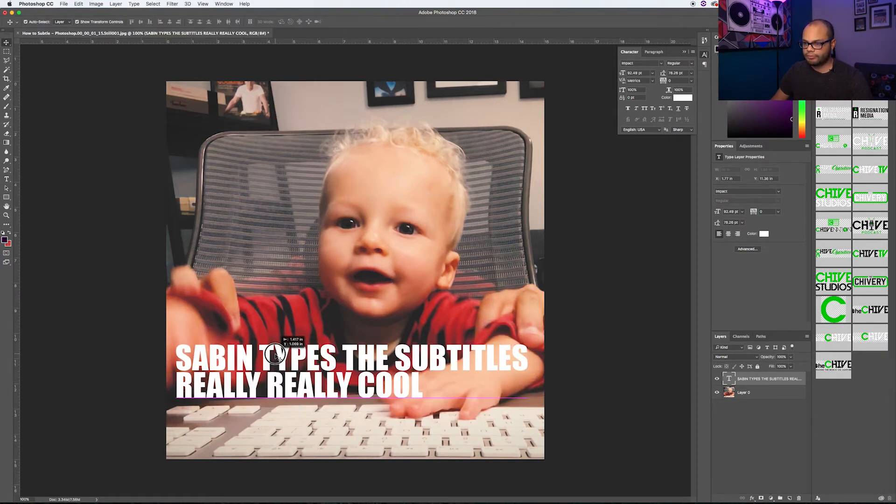
Switch to Premiere Pro and view the first title in the "How to Subtle - Premiere" sequence at 00:00:01:09.
key("super+Tab")
key("super+Tab")
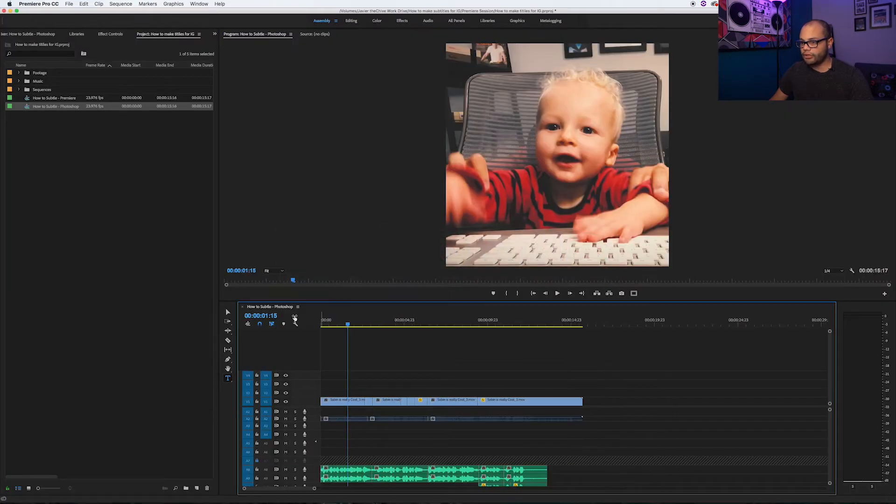
left_click(38, 98)
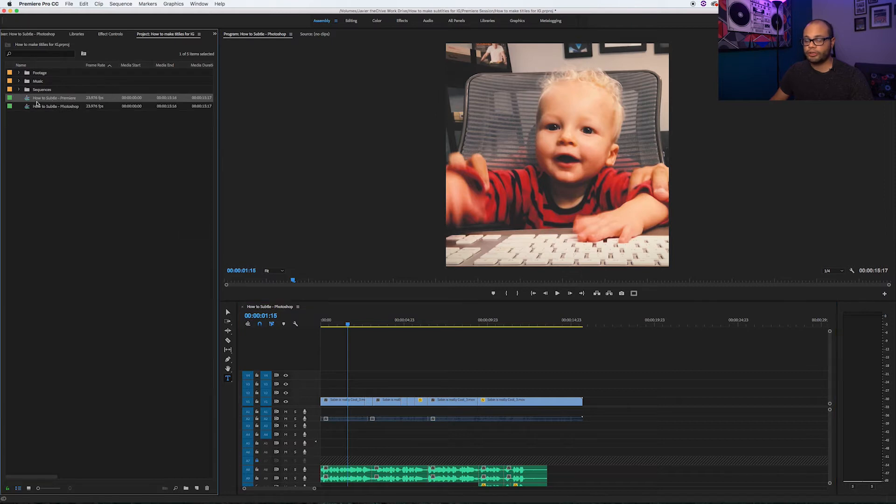
double_click(27, 102)
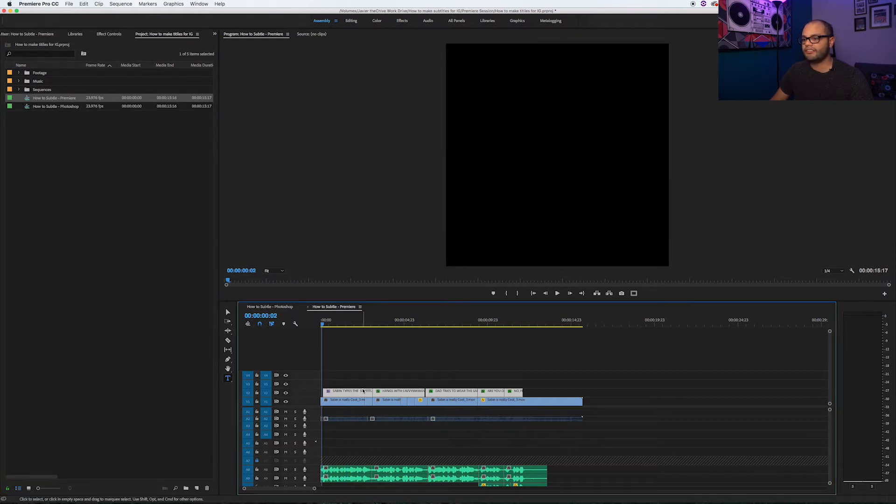
left_click(344, 324)
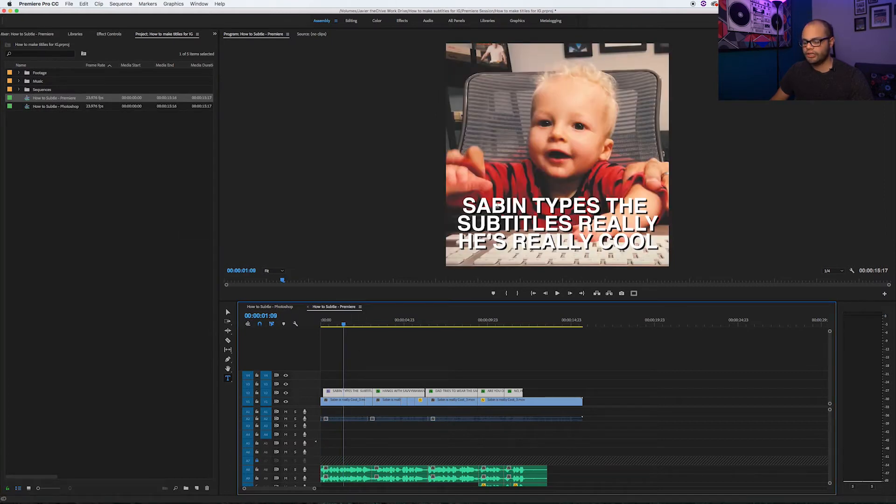
Try moving the first title with the Selection tool and using the Type tool over it in the program frame.
left_click(228, 312)
left_click(507, 209)
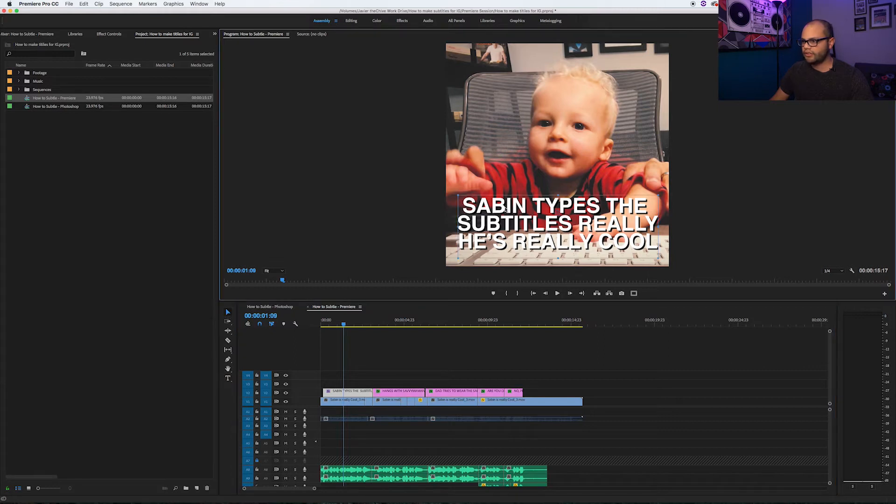
mouse_move(506, 210)
left_mouse_down()
mouse_move(483, 195)
mouse_move(521, 225)
mouse_move(495, 211)
mouse_move(499, 216)
left_mouse_up()
left_click(228, 380)
left_click_drag(457, 198, 446, 166)
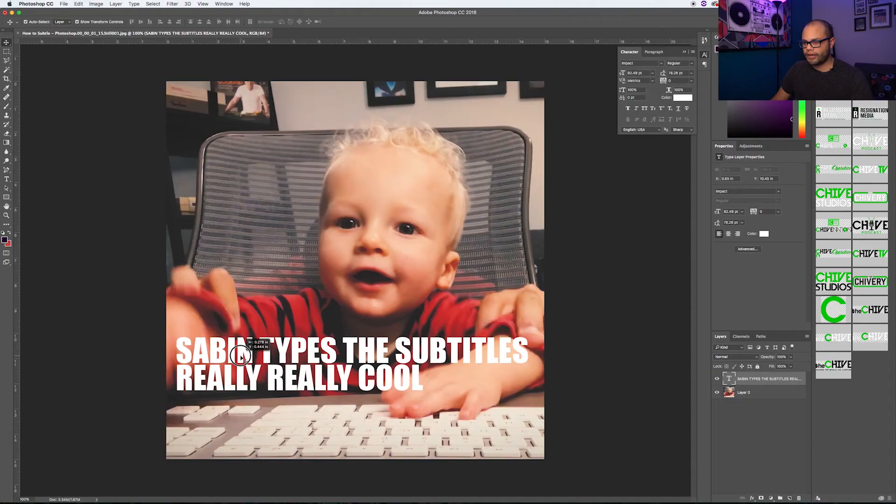
In Photoshop, move the subtitle text down over the keyboard and add a Drop Shadow effect to its layer.
left_click_drag(240, 357, 238, 356)
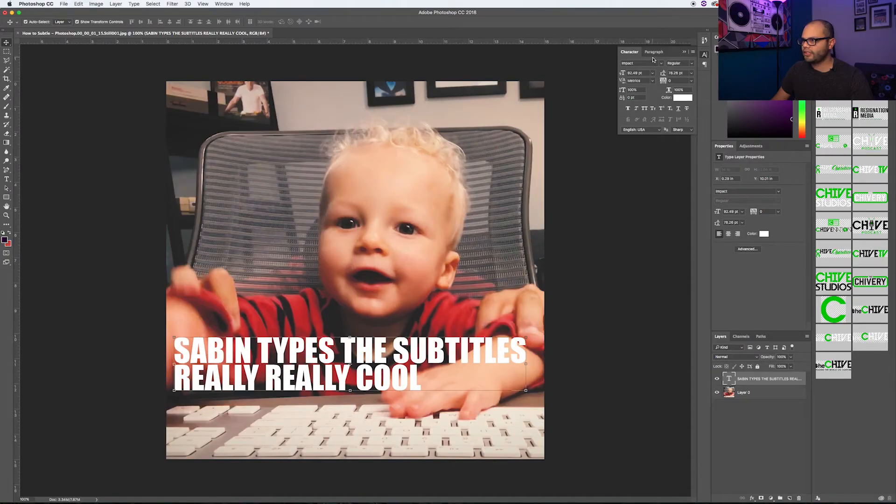
left_click_drag(297, 357, 291, 394)
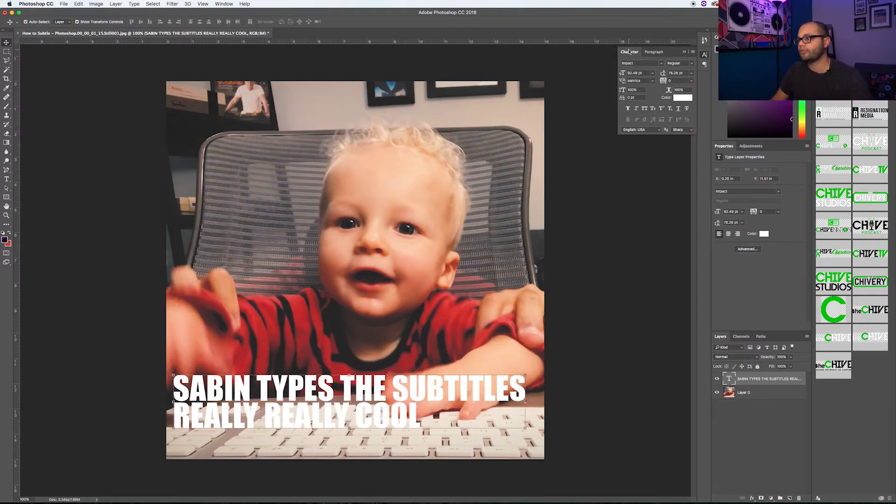
left_click(752, 499)
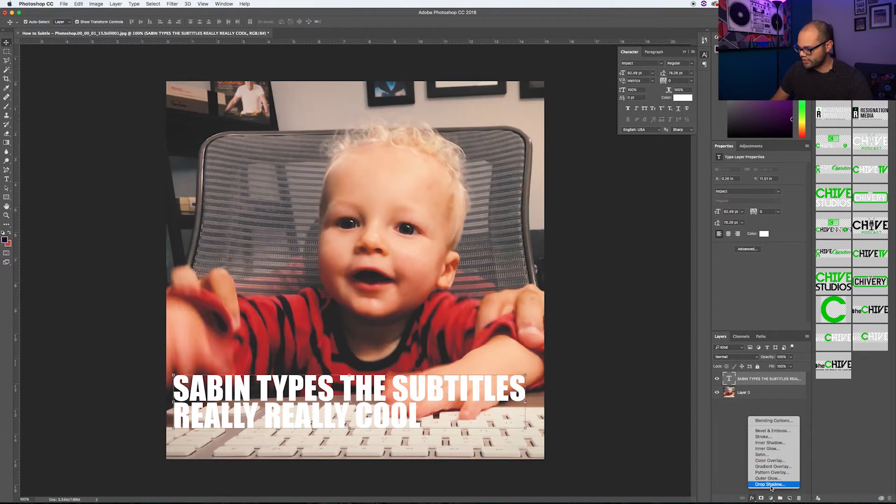
left_click(771, 484)
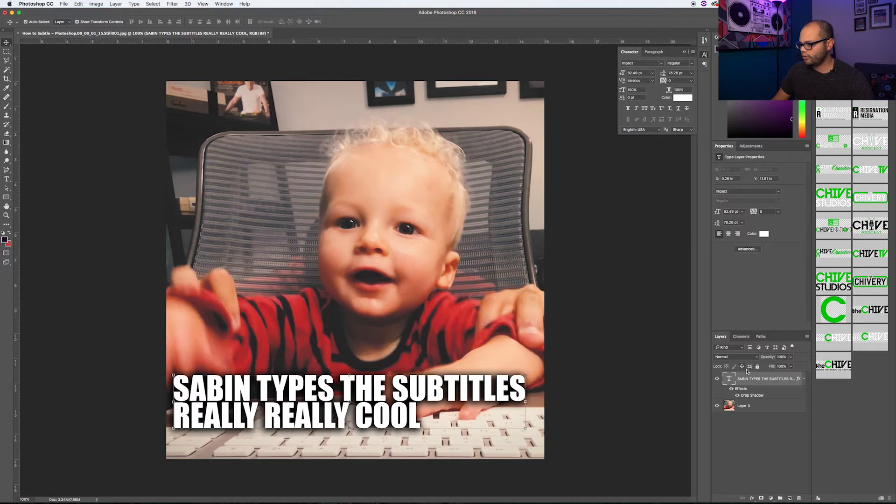
Sharpen the text's drop shadow with 0% spread, 0 px size, an angle of about 126° and a 4 px distance.
double_click(745, 396)
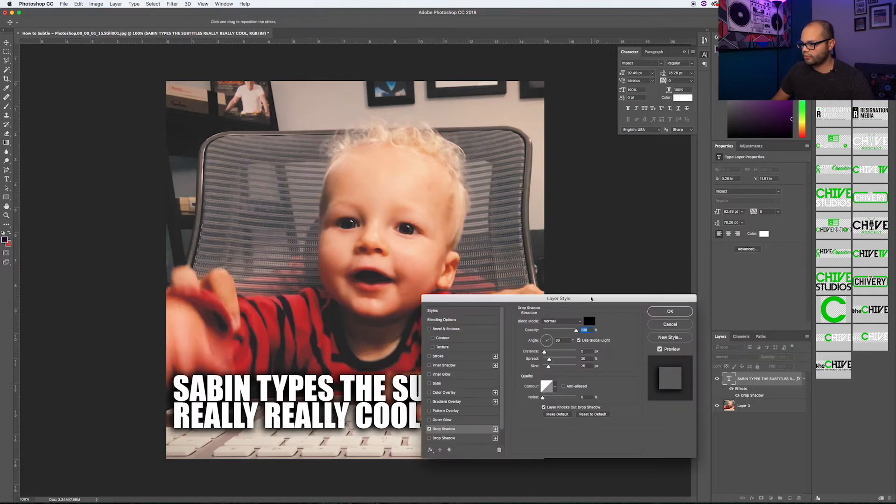
left_click_drag(591, 299, 528, 271)
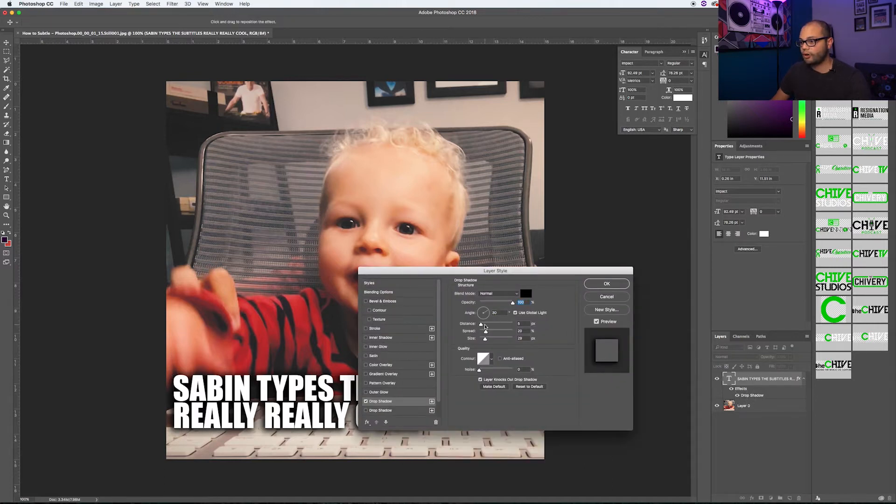
left_click_drag(486, 332, 480, 334)
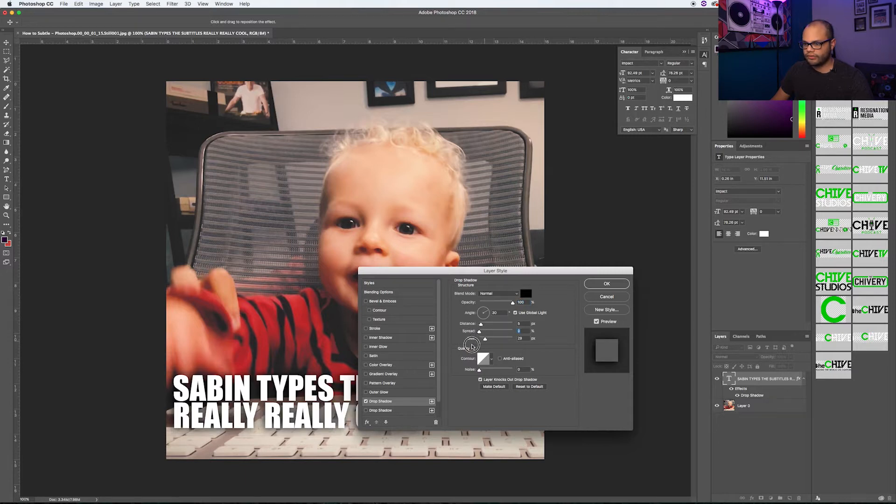
left_click_drag(485, 338, 477, 339)
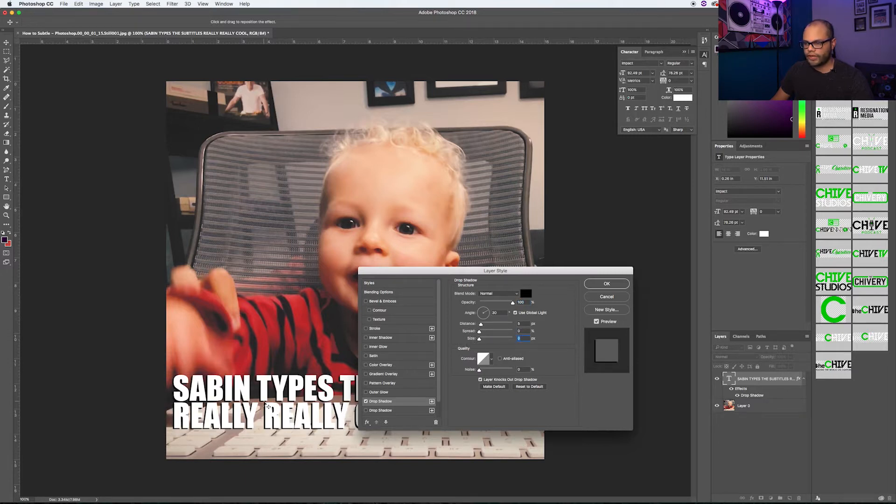
left_click(480, 309)
left_click(519, 324)
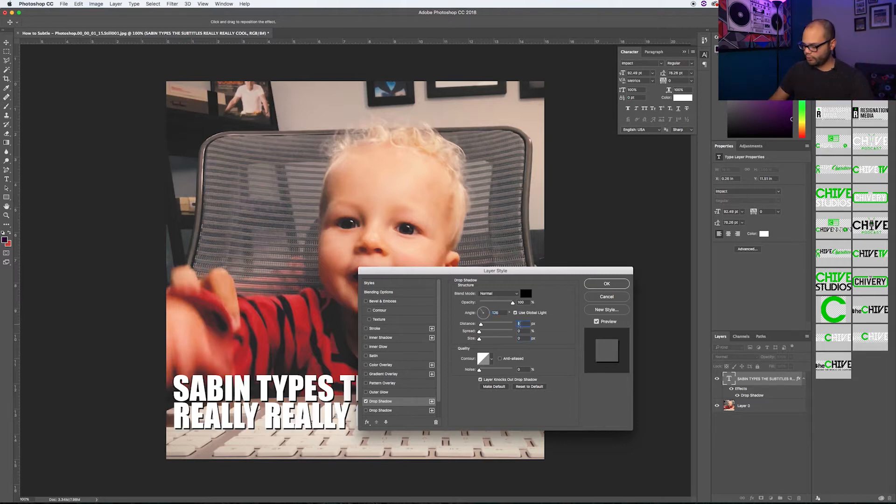
type("4")
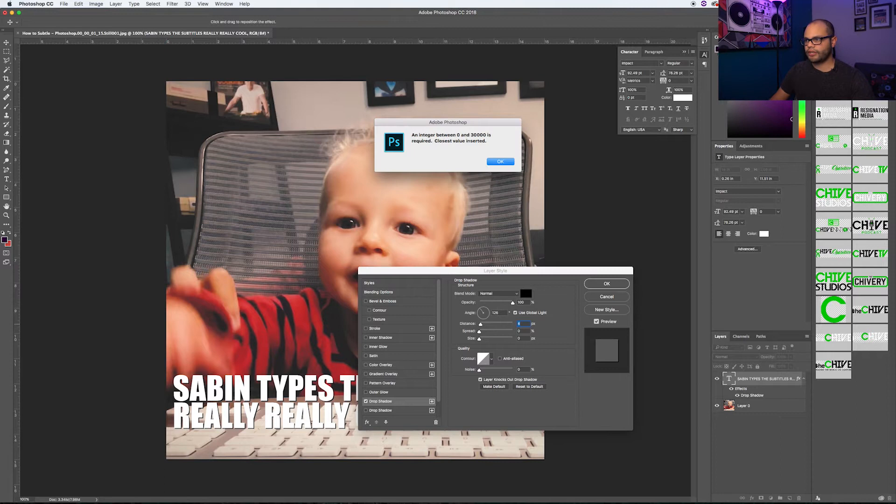
left_click(496, 161)
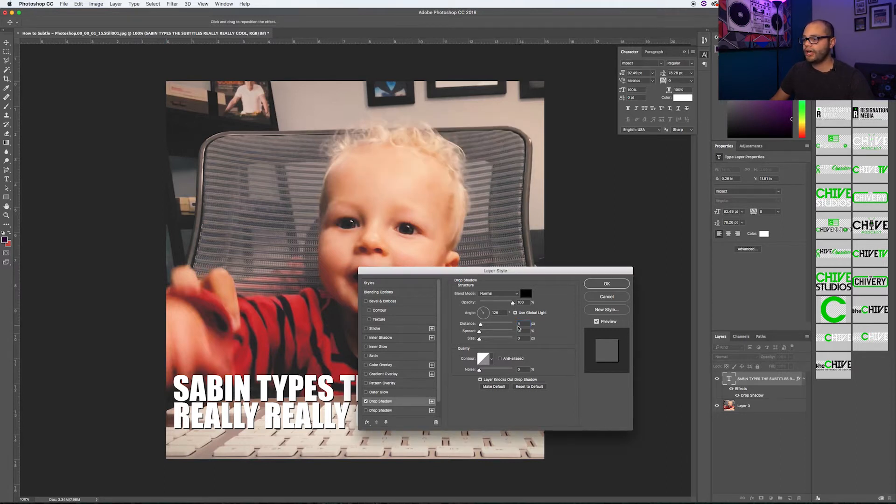
left_click(602, 286)
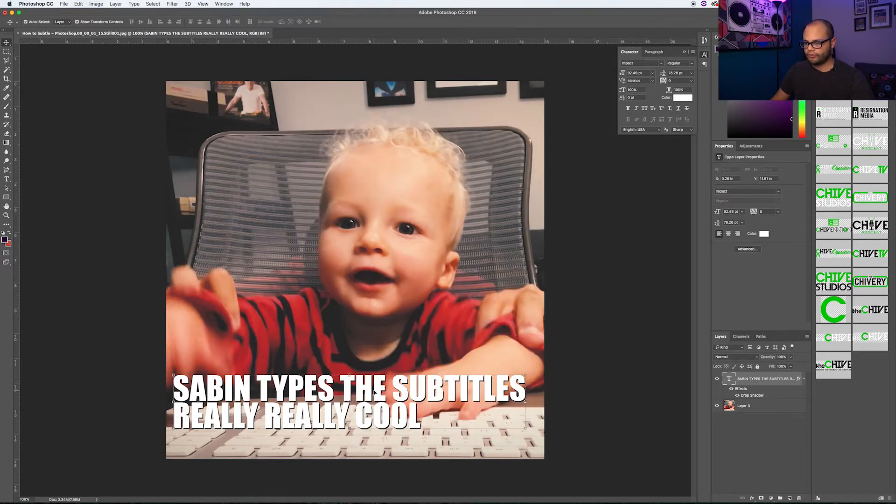
Center-align the two subtitle lines and place the text over the keyboard near the lower edge of the image.
left_click_drag(376, 393, 377, 346)
left_click(655, 52)
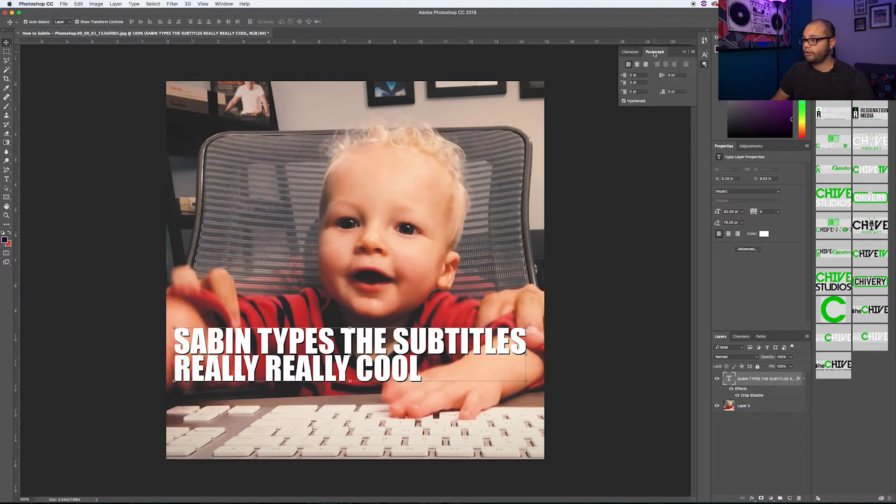
left_click(638, 65)
left_click_drag(249, 344, 425, 395)
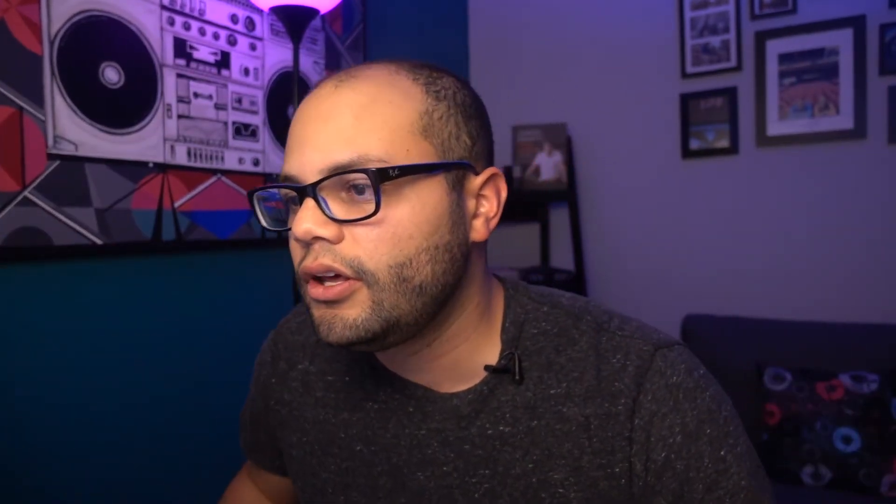
Hide the photo layer and duplicate the subtitle text layer together with its drop shadow.
left_click(549, 322)
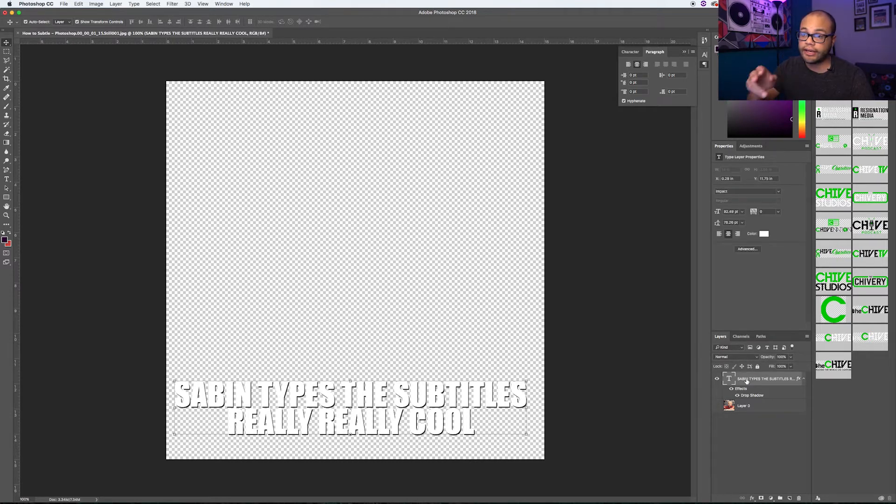
key("super+j")
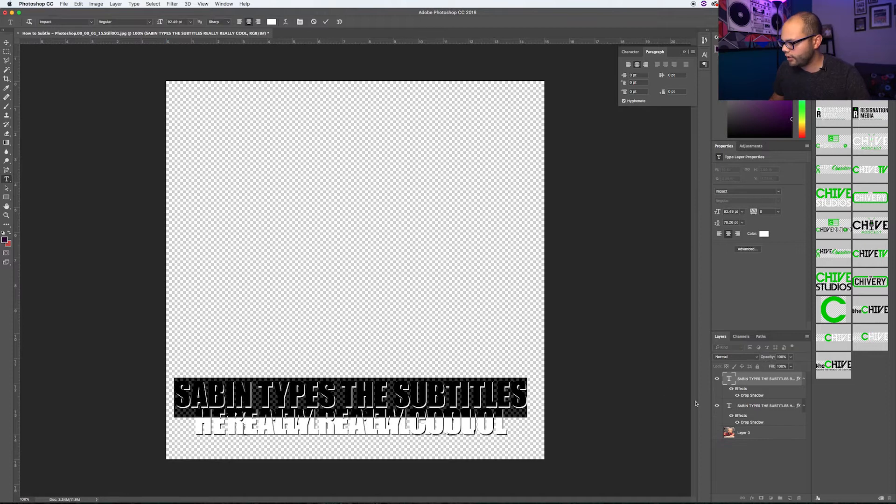
Hide the original subtitle layer and replace the copy's text with three lines: "HANGS WITH", the mother's nickname, and "REALLY REALLY COOL".
left_click(717, 406)
left_click(294, 398)
key("super+a")
type("HA")
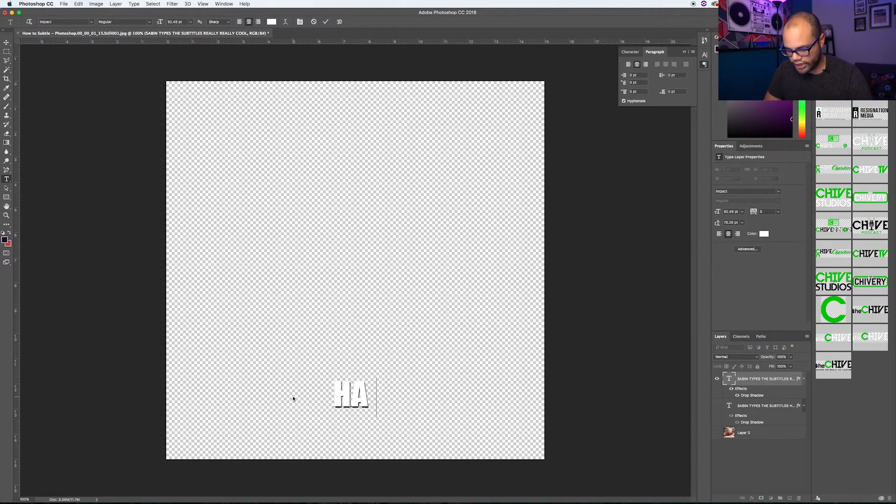
type("NGS WITH SAVVY MAMA")
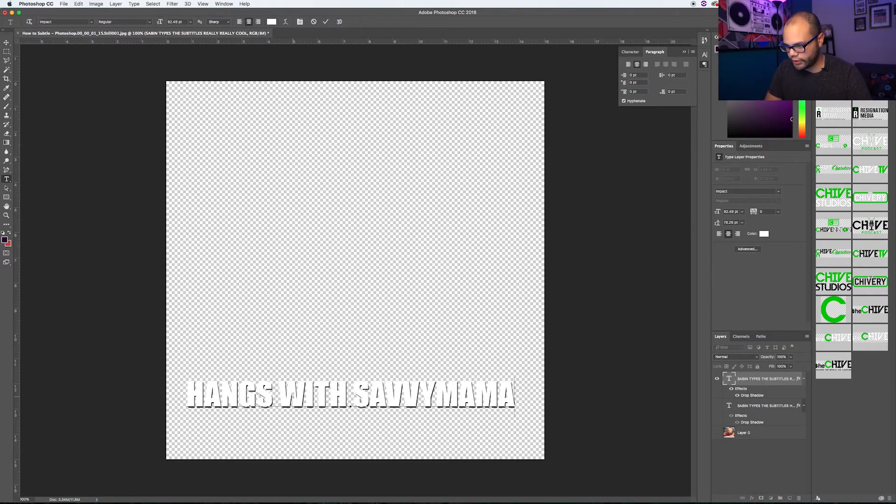
key("Left")
key("Left")
key("Left")
key("Left")
type("MAMA PAIG")
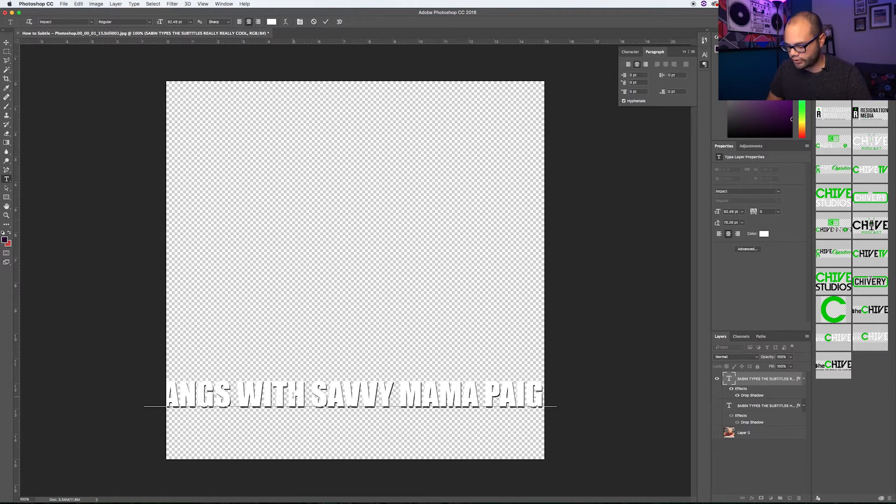
key("Return")
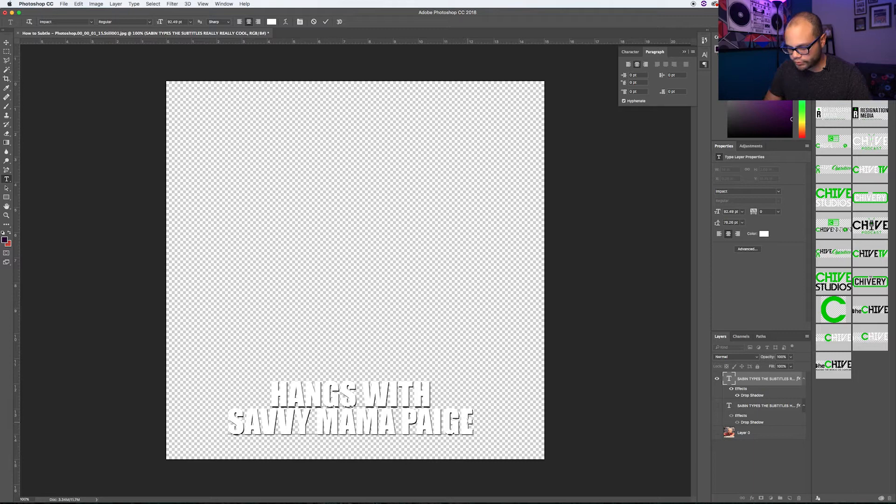
type("REALLY REALLY")
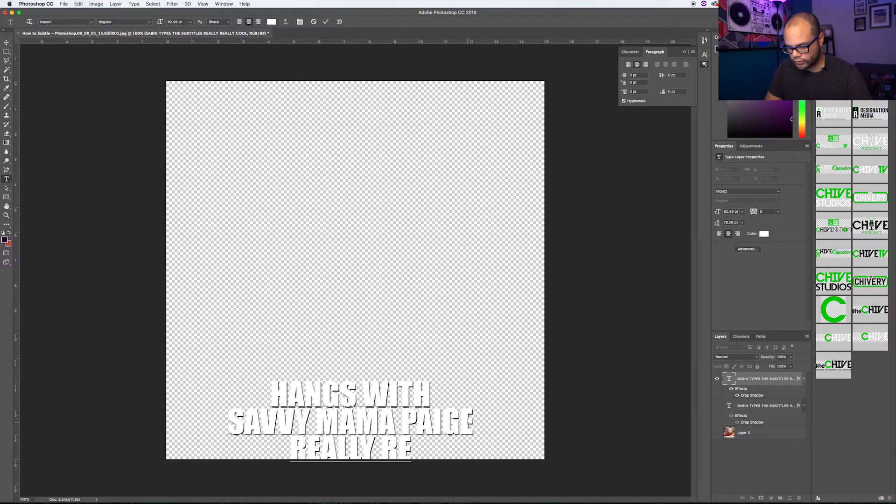
type(" COOL")
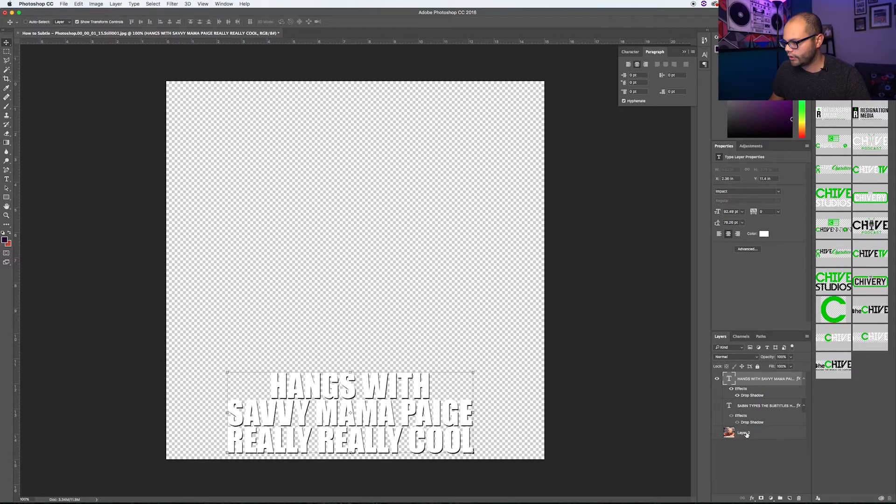
Center the new subtitle horizontally on the photo layer, then show the photo briefly to check the placement and hide it again.
left_click(745, 432, "super")
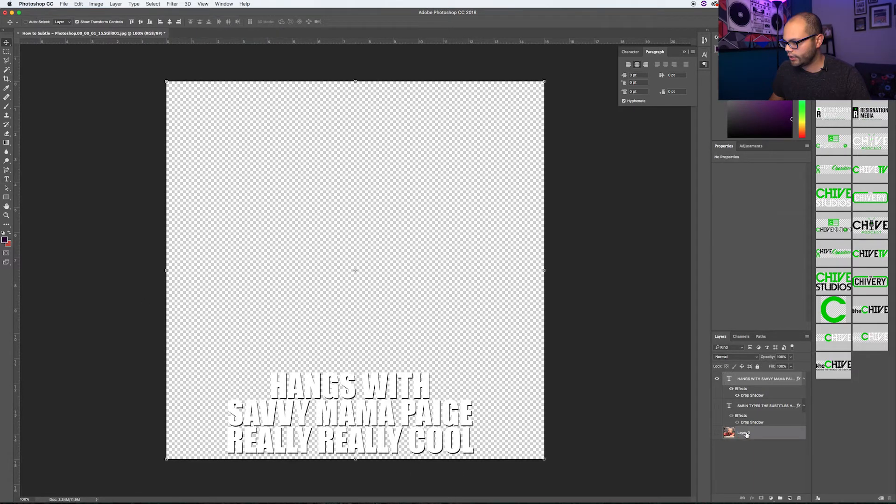
left_click(169, 23)
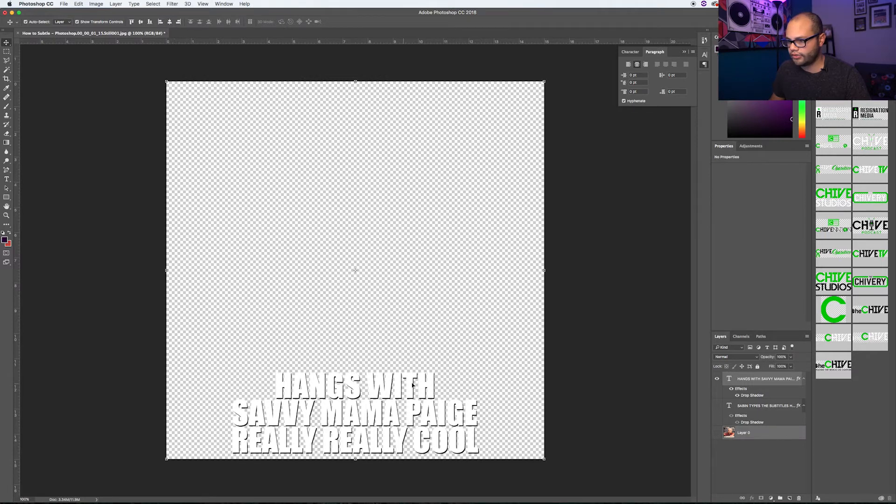
left_click(726, 458)
left_click(717, 432)
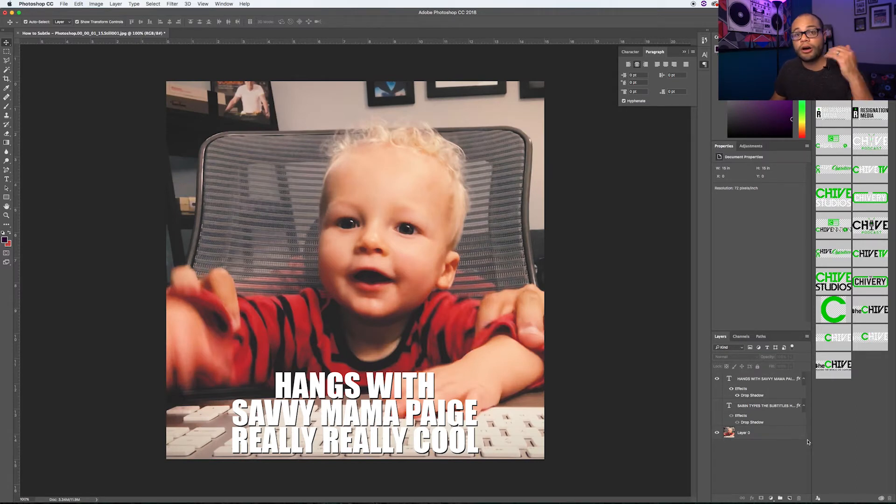
left_click(717, 433)
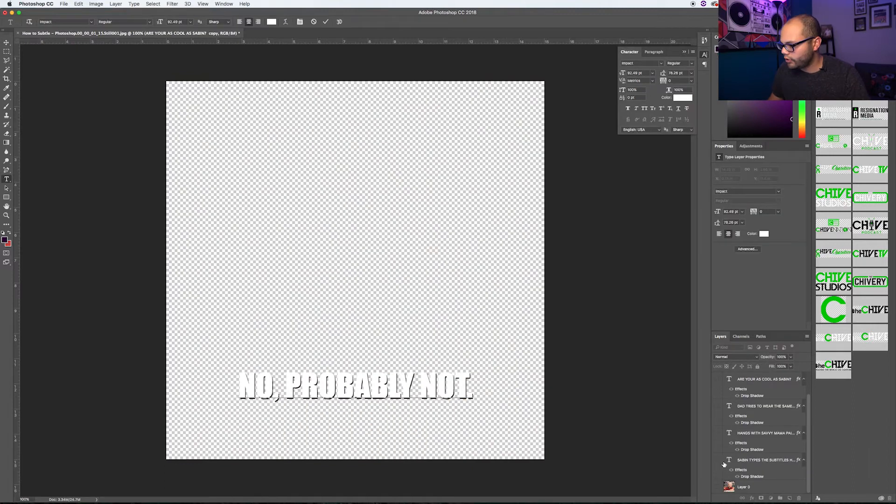
Make all five subtitle text layers visible while keeping the photo layer hidden.
left_click(721, 463)
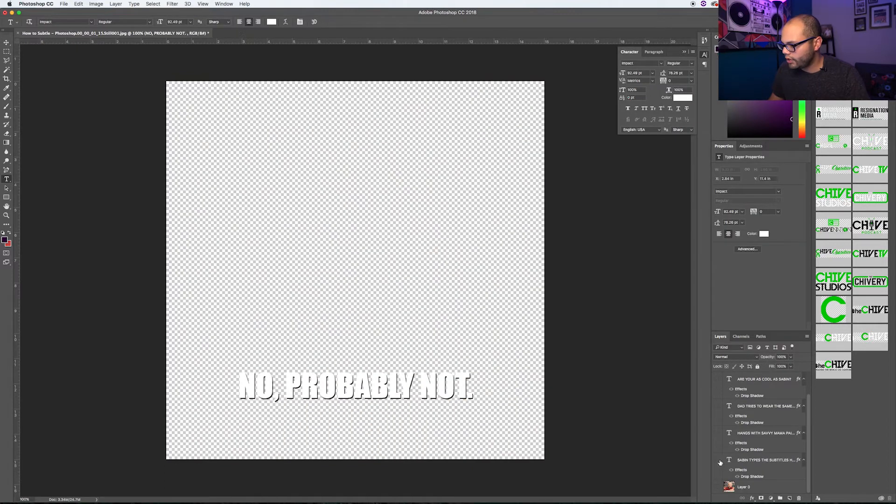
left_click(717, 462)
left_click(717, 433)
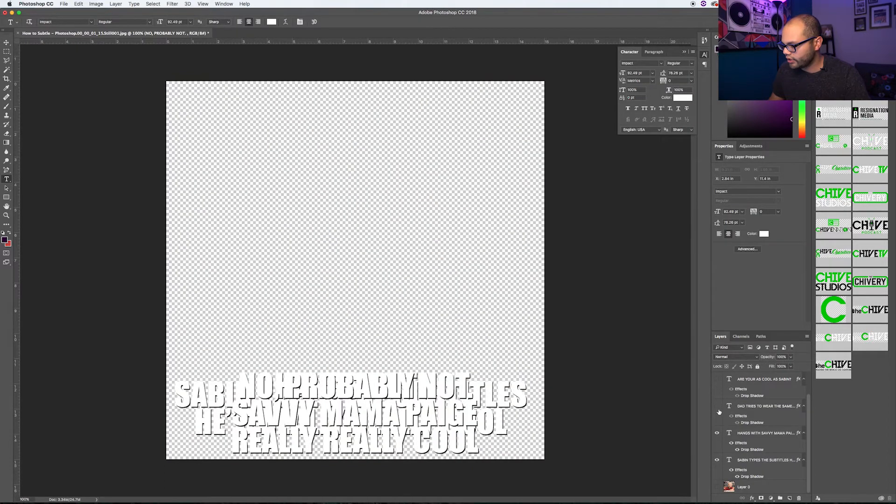
left_click(718, 406)
scroll(719, 408, "up", 2)
left_click(718, 406)
Select all the subtitle layers together and align them on their horizontal and vertical centers.
key("super+alt+a")
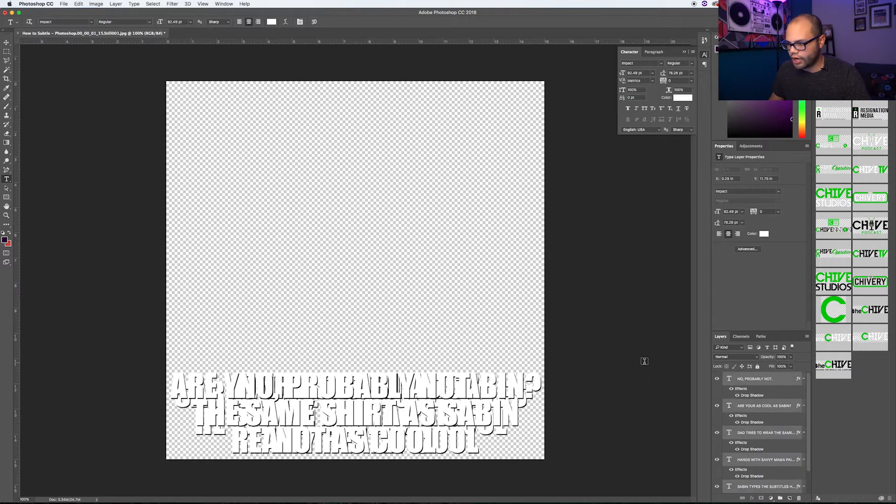
left_click(7, 42)
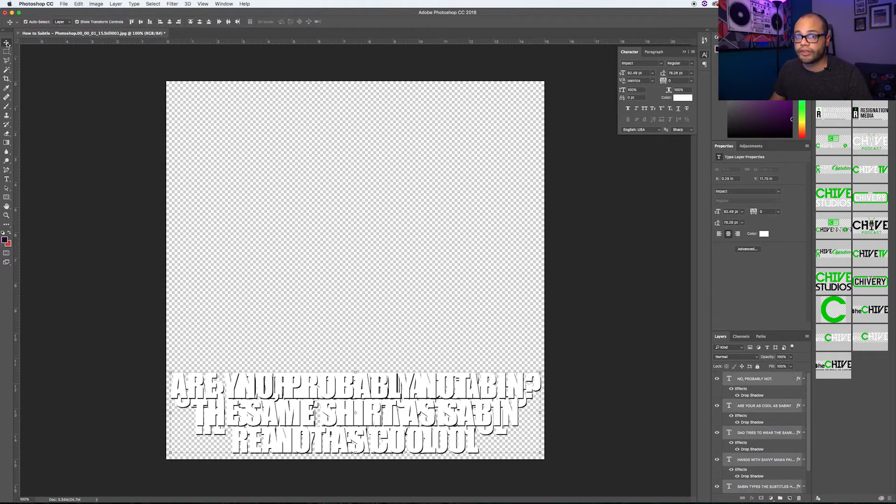
left_click(169, 22)
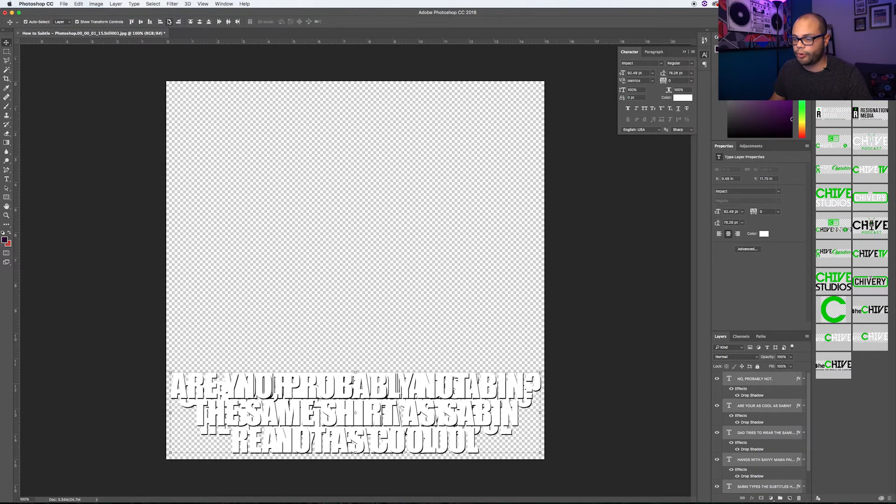
left_click(141, 22)
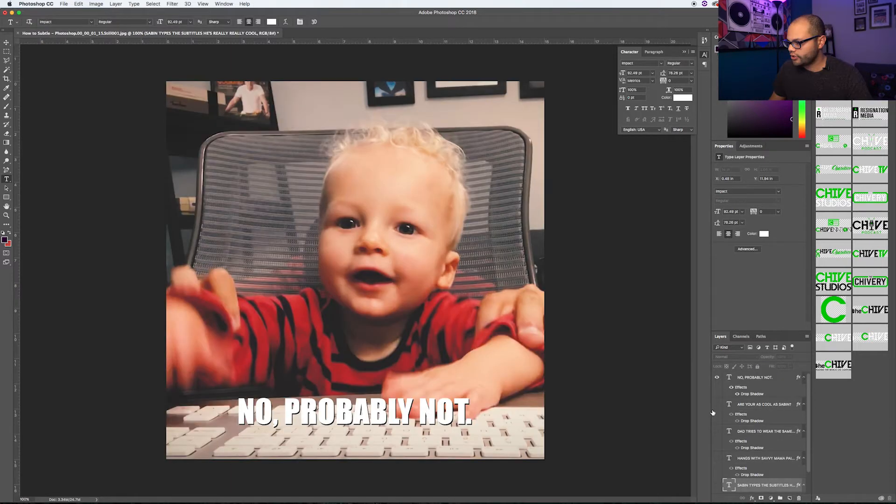
Turn on the visibility of every subtitle layer and hide the photo layer.
left_click(717, 405)
left_click_drag(717, 432, 717, 488)
left_click(717, 489)
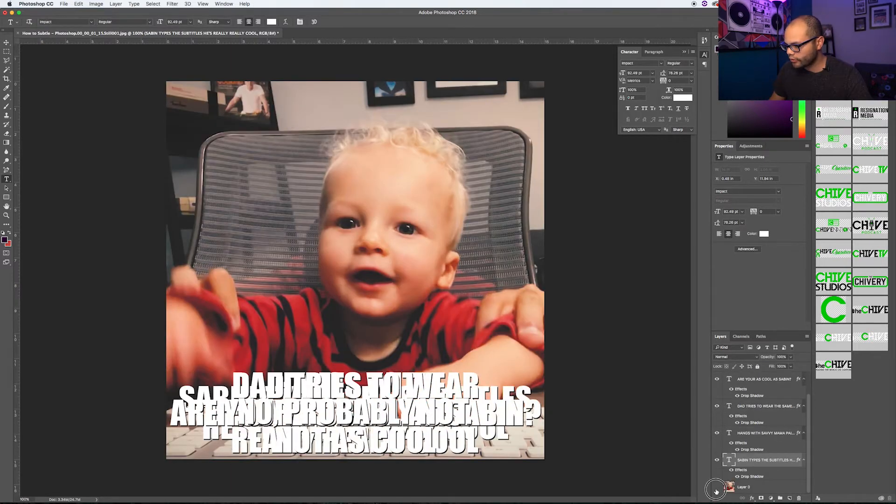
Save the document in Photoshop format with its layers under the name "photoshop subtitles".
key("super+shift+s")
type("photoshop")
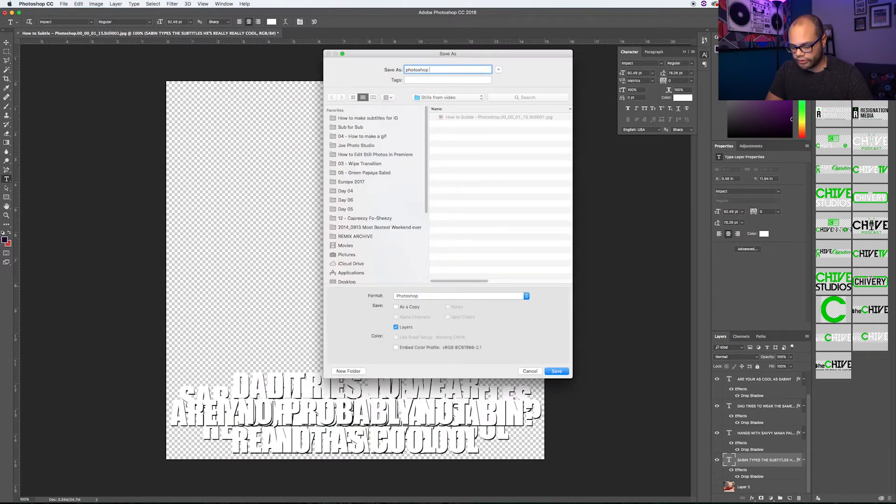
type("subtitles")
key("Return")
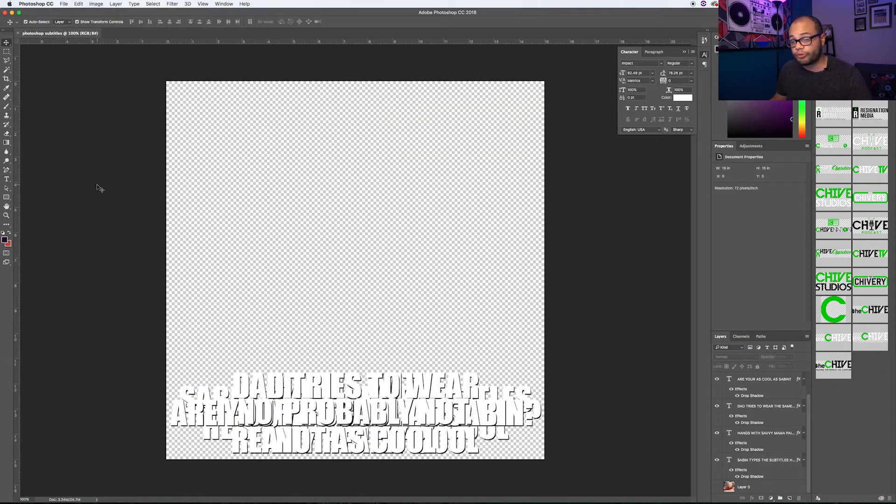
Switch to Premiere Pro and import photoshop subtitles.psd as Individual Layers at Document Size, leaving out the photo layer.
key("super+Tab")
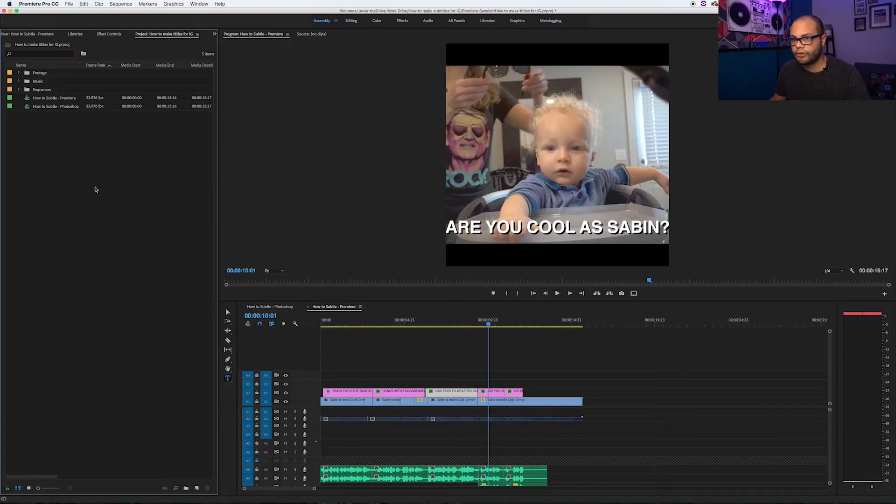
right_click(95, 187)
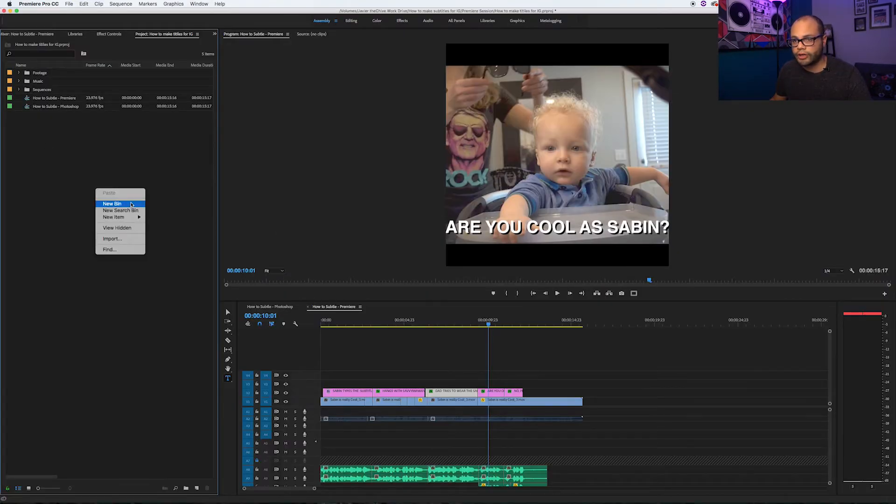
left_click(120, 238)
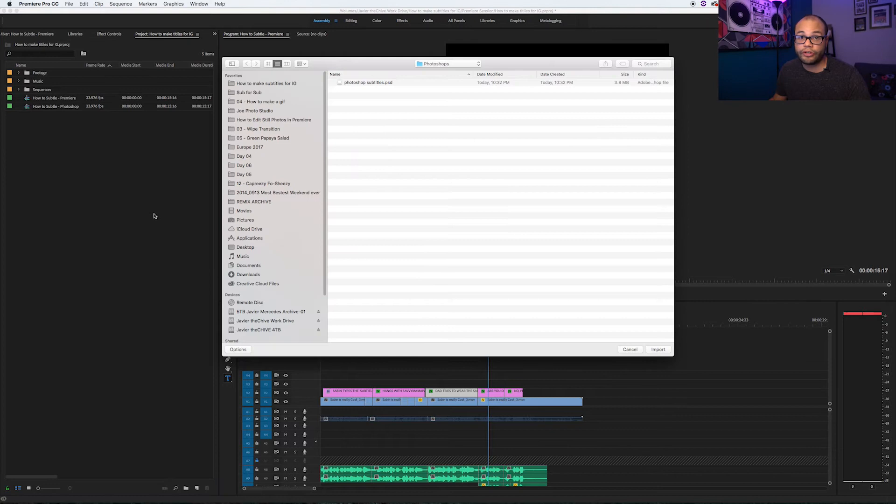
left_click(359, 83)
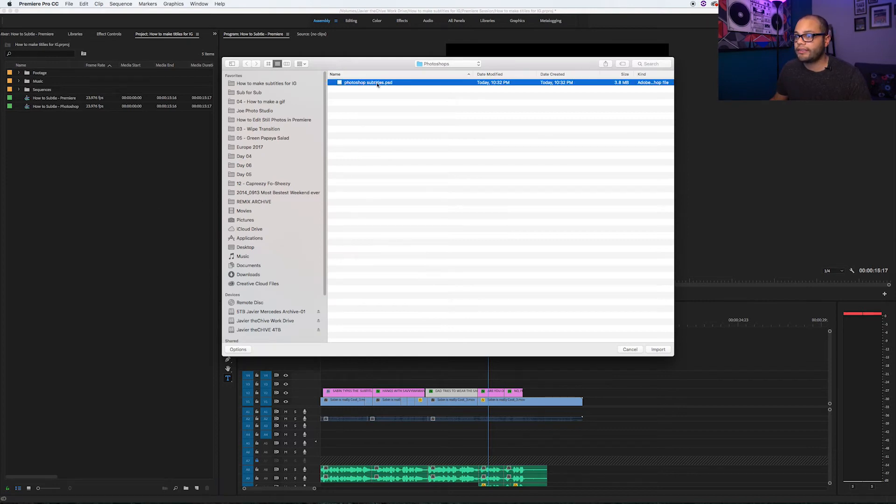
left_click(666, 349)
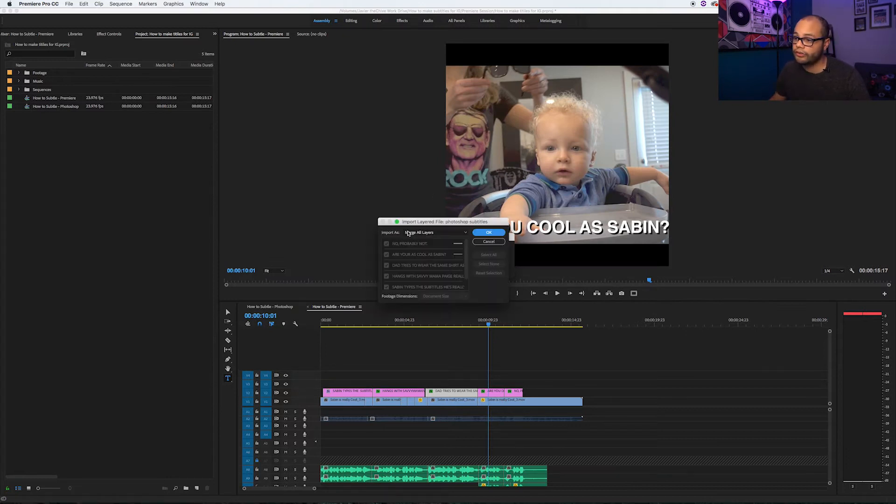
left_click(407, 233)
left_click(423, 253)
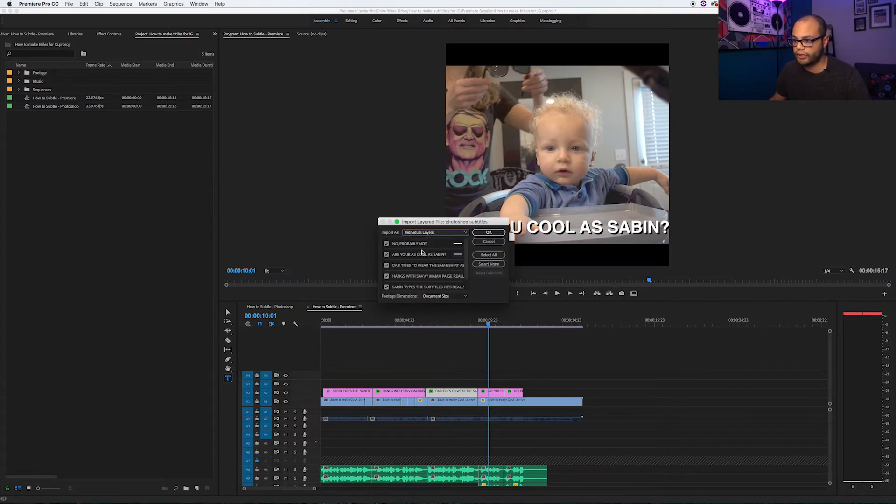
scroll(447, 251, "down", 2)
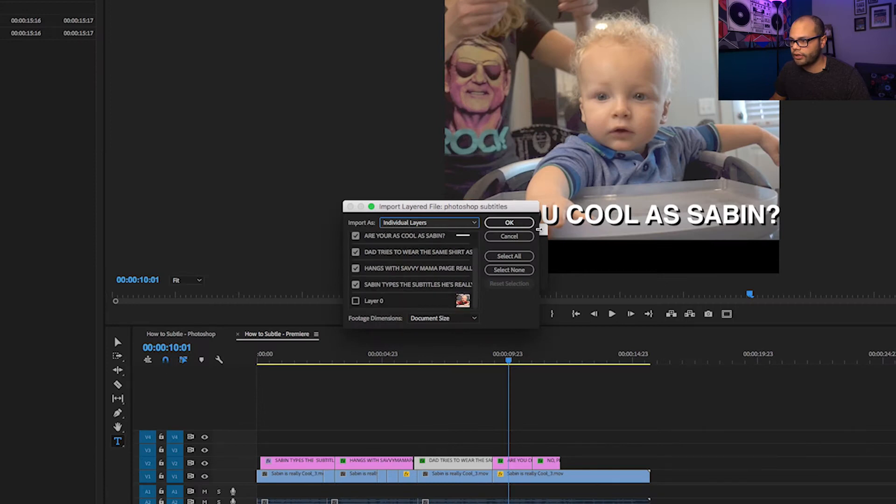
left_click(509, 223)
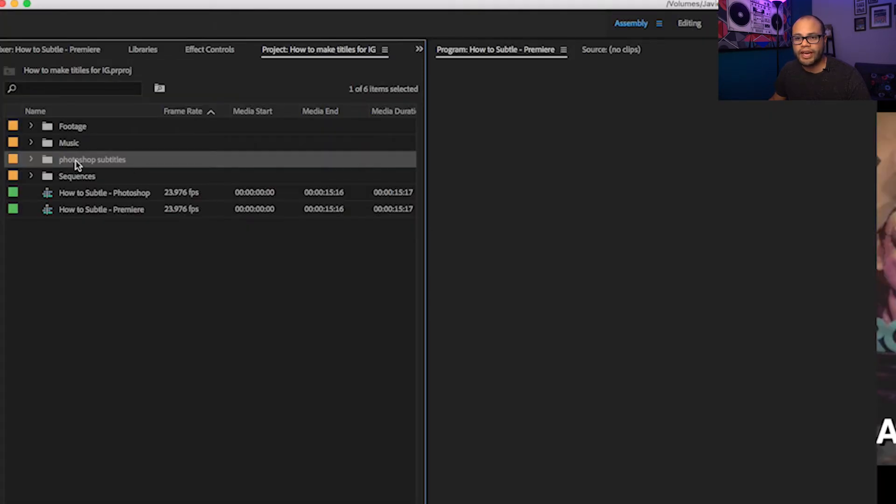
Expand the photoshop subtitles bin, widen its Name column, and place the "TYPES THE SUBTITLES" layer on track V2 at the sequence start.
left_click(30, 160)
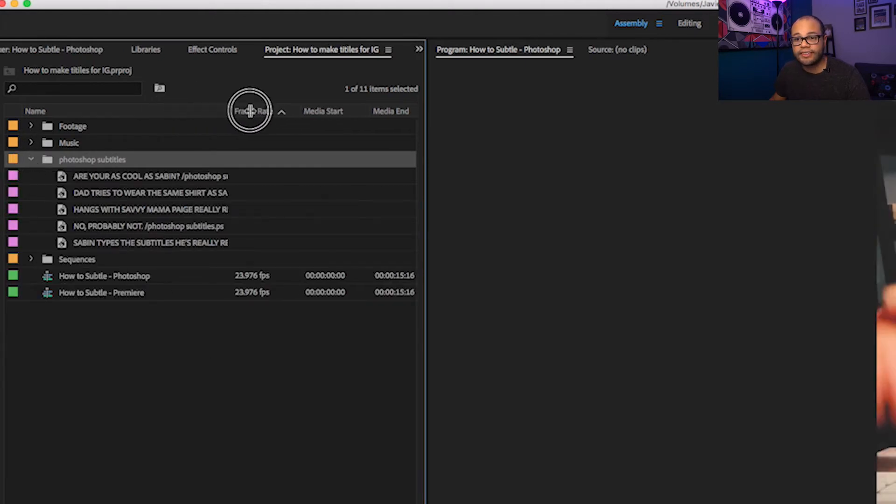
left_click_drag(250, 110, 336, 106)
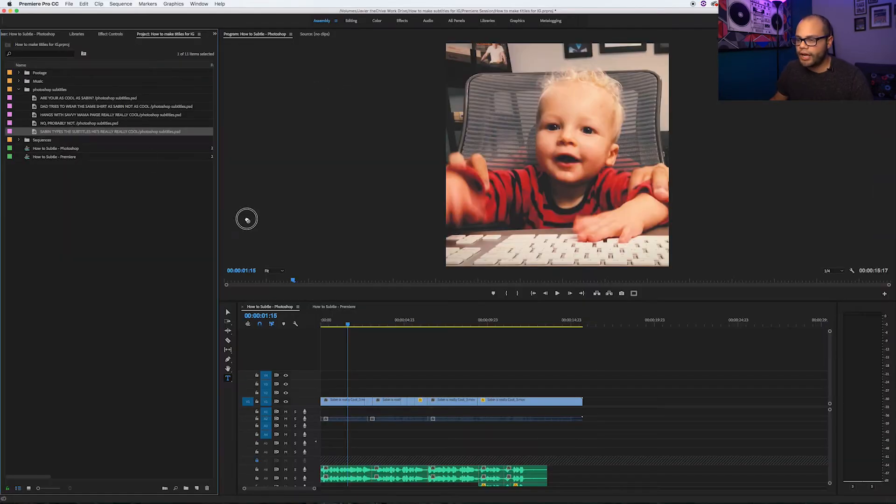
left_click_drag(247, 219, 326, 393)
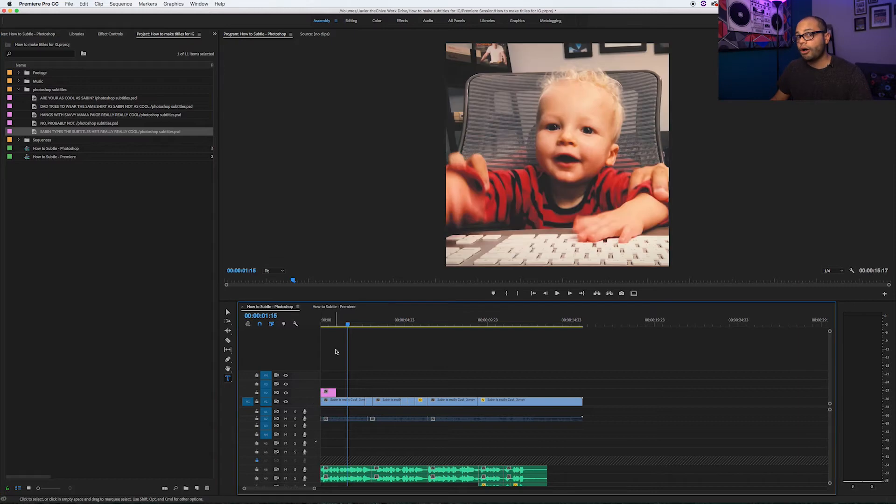
left_click(325, 322)
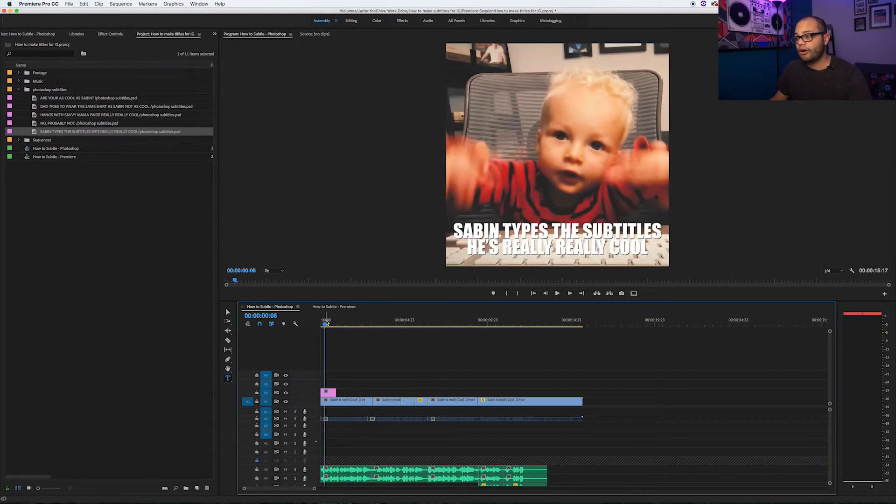
Lengthen the first subtitle clip on V2 so it covers the opening shot.
left_click_drag(336, 393, 365, 392)
key("super+z")
left_click(331, 393)
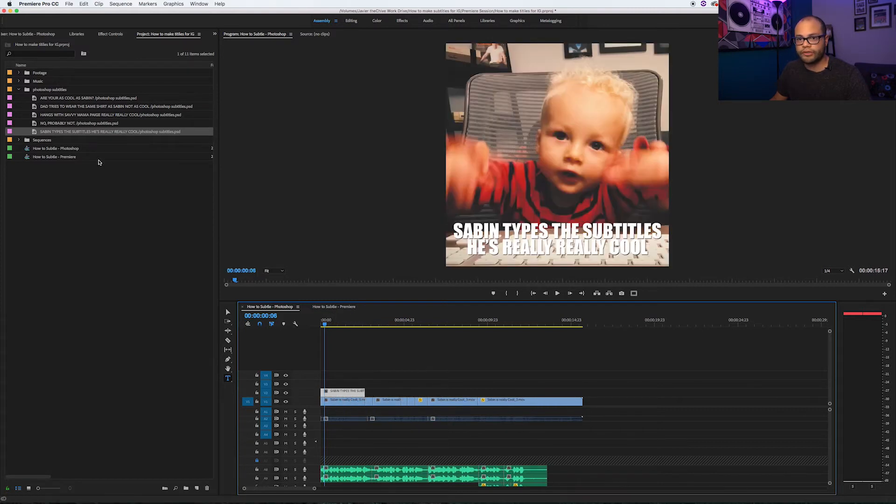
Place the "HANGS WITH" subtitle layer on track V2 directly after the first subtitle, covering the following shot.
left_click(69, 117)
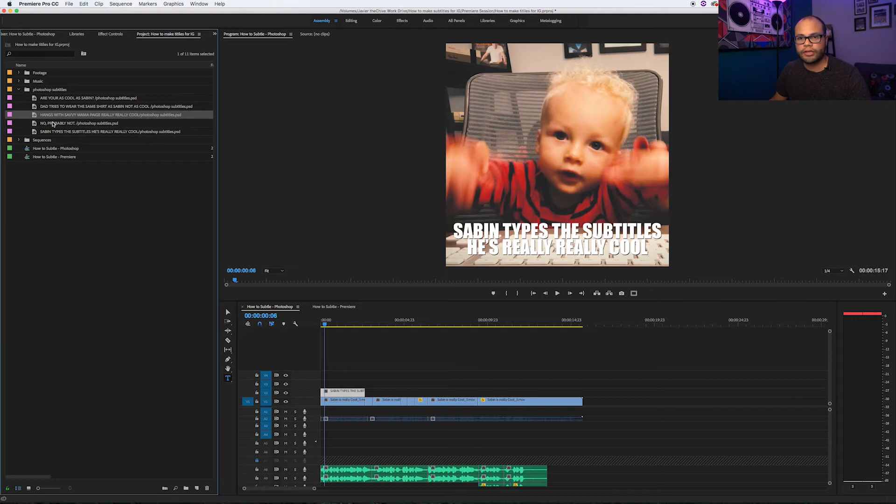
left_click(53, 106)
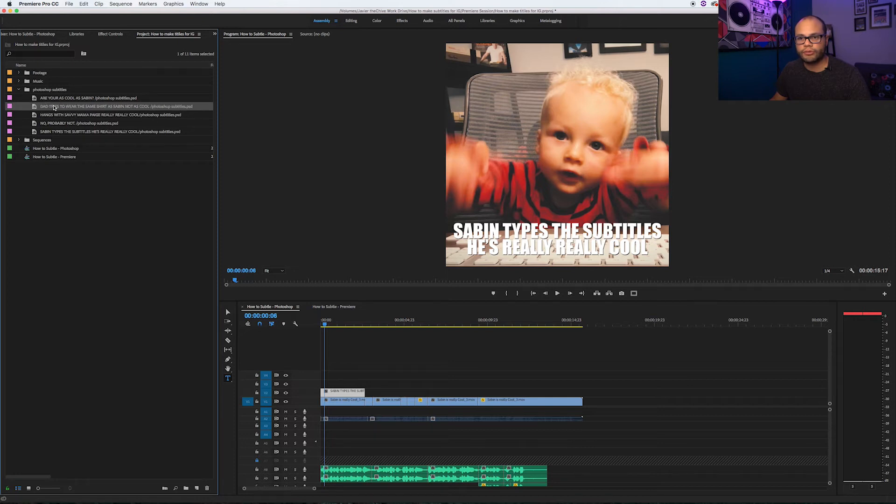
left_click_drag(55, 115, 406, 392)
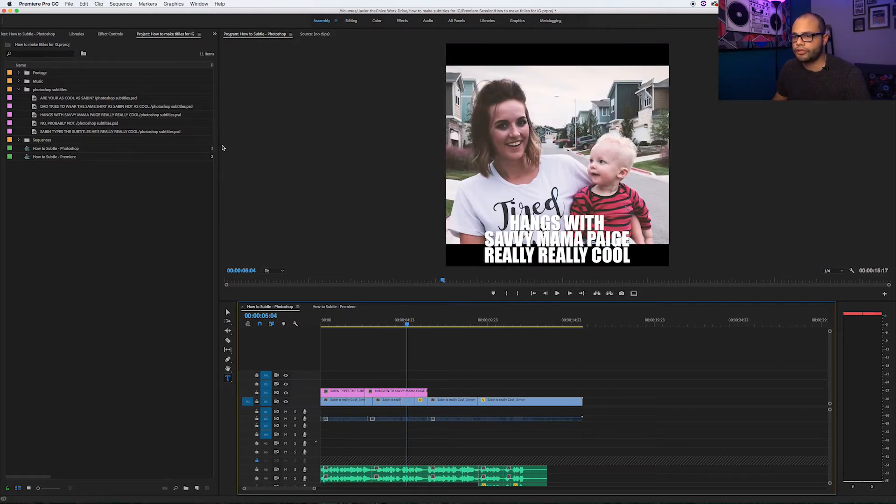
Place the "DAD TRIES", "ARE YOUR AS COOL" and "NO, PROBABLY NOT" subtitle layers on track V2 over their shots and play the sequence through.
left_click_drag(70, 107, 427, 387)
left_click_drag(70, 98, 471, 377)
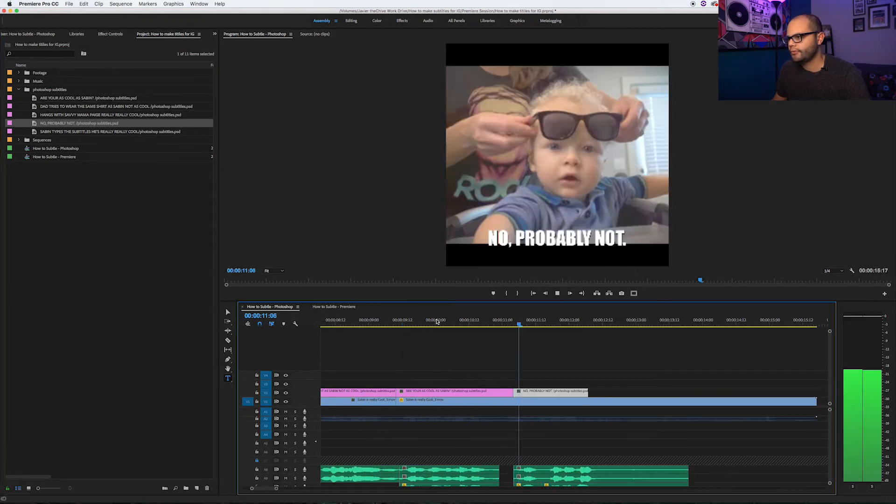
key("minus")
key("minus")
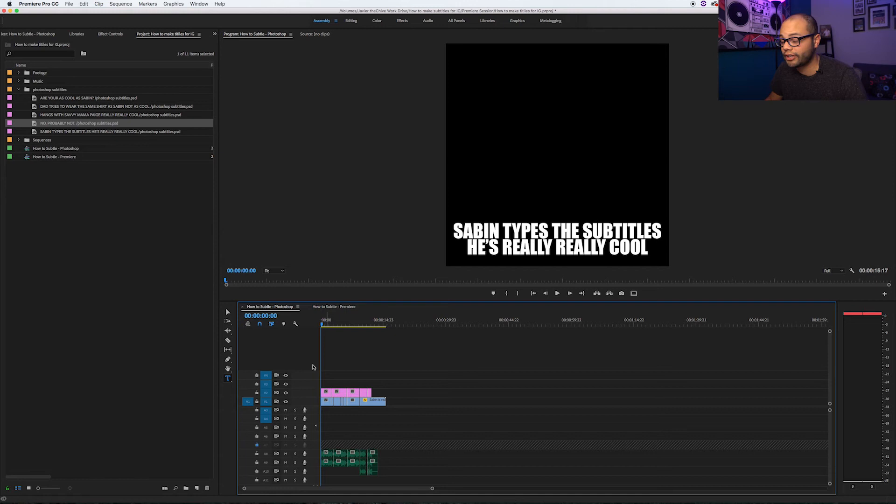
key("space")
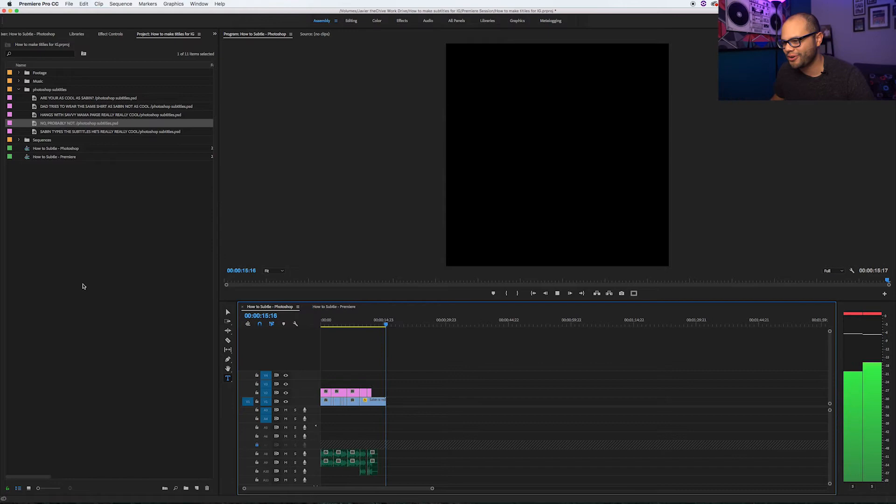
left_click(468, 360)
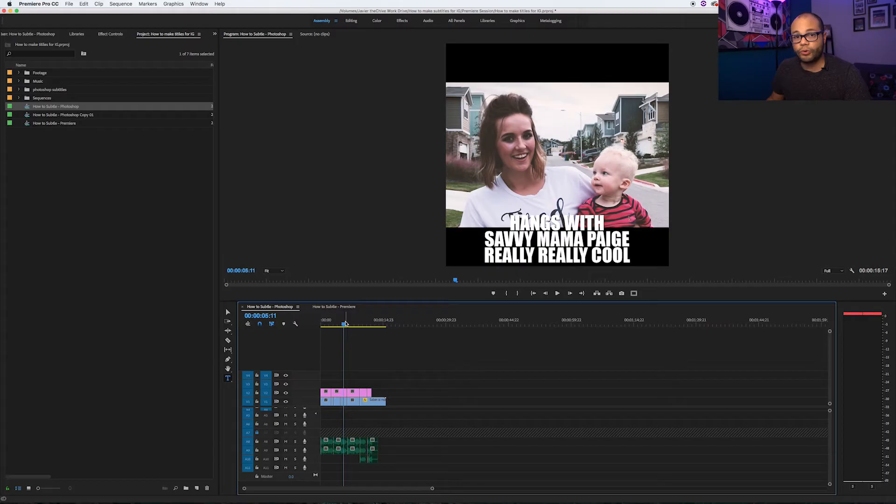
Move the playhead to 00:00:01:00 so the first subtitle shows over the opening shot.
left_click_drag(344, 323, 333, 322)
key("=")
key("=")
left_click(337, 322)
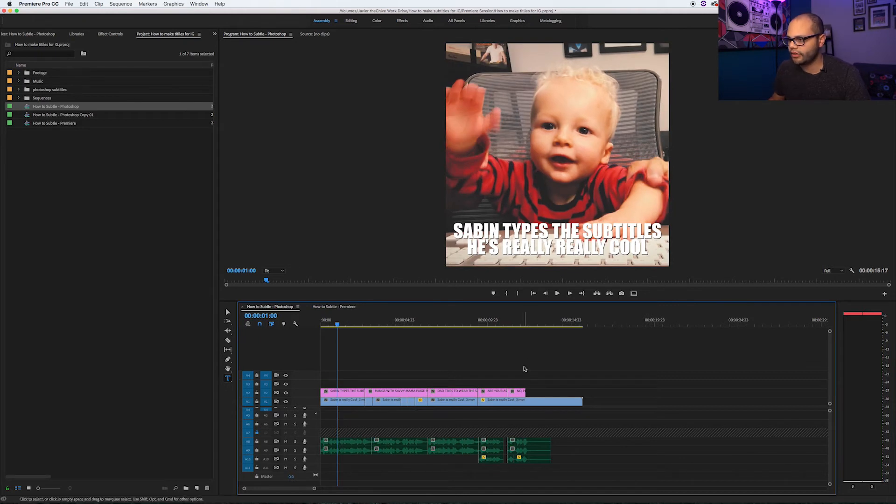
Switch to Photoshop, add a second apostrophe to "HE'S" in the first subtitle, save the file and return to Premiere Pro.
key("super+Tab")
key("super+Tab")
key("super+Tab")
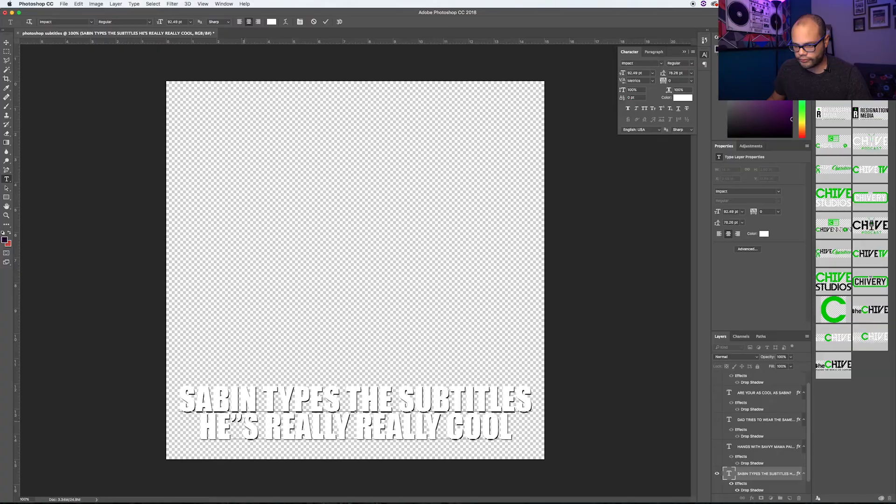
key("super+Tab")
key("super+Tab")
key("super+s")
key("super+Tab")
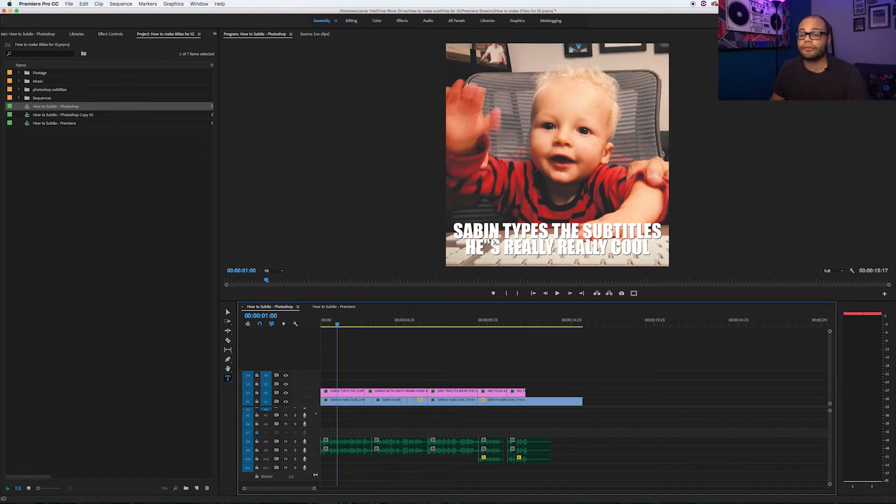
Switch to Photoshop, restore the single apostrophe in "HE'S", save the file and return to Premiere Pro.
key("super+Tab")
left_click(237, 431)
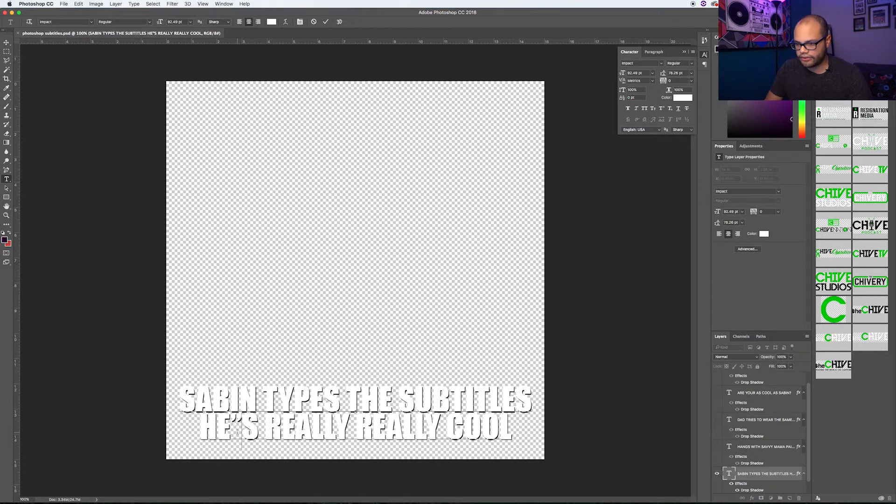
key("BackSpace")
type("'")
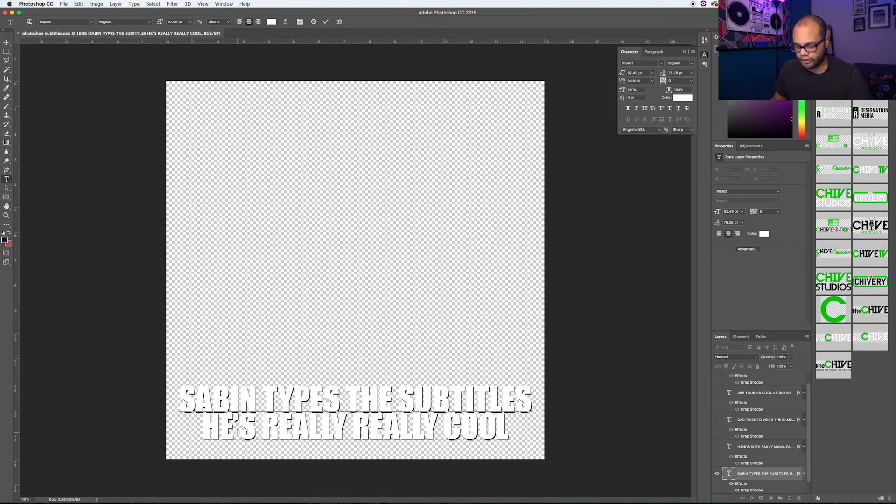
key("super+s")
key("super+Tab")
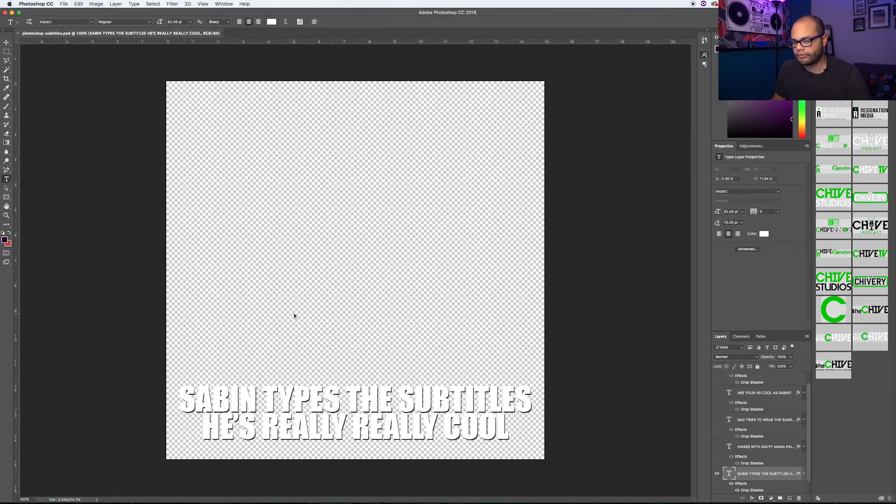
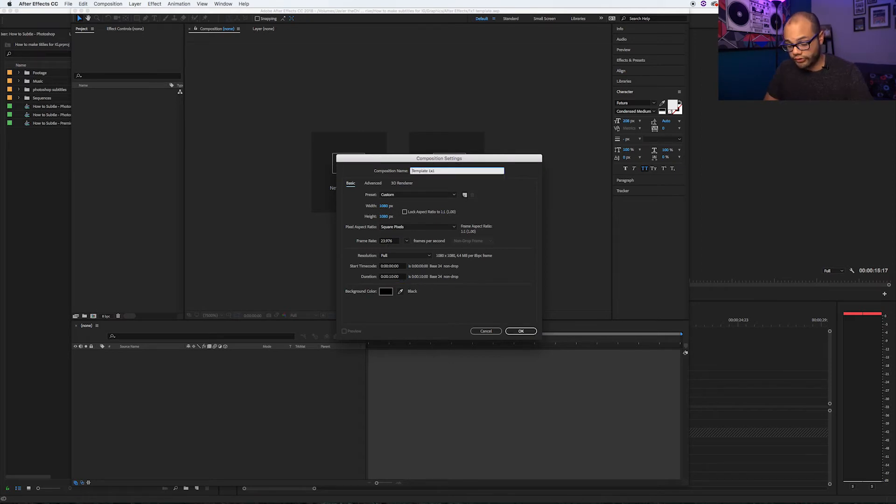
Create the After Effects composition "Sub Template 1x1" and add the video still from the "Stills from video" folder to it.
type("Sub Template")
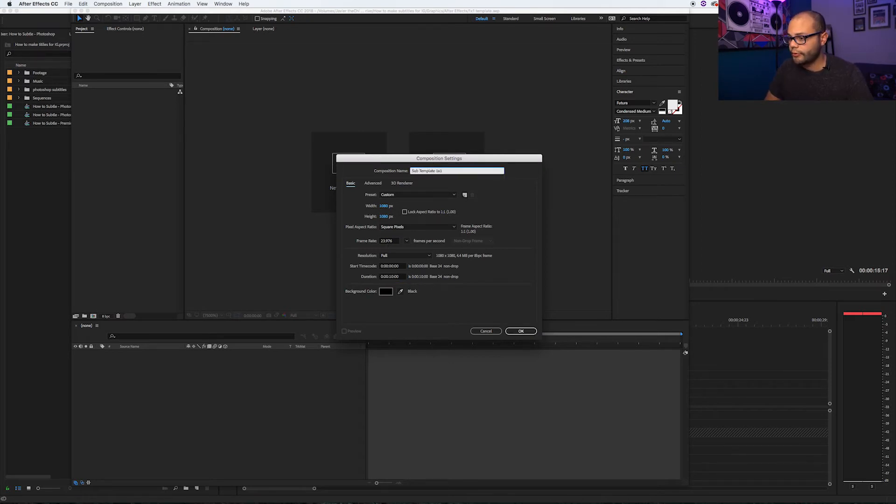
key("Return")
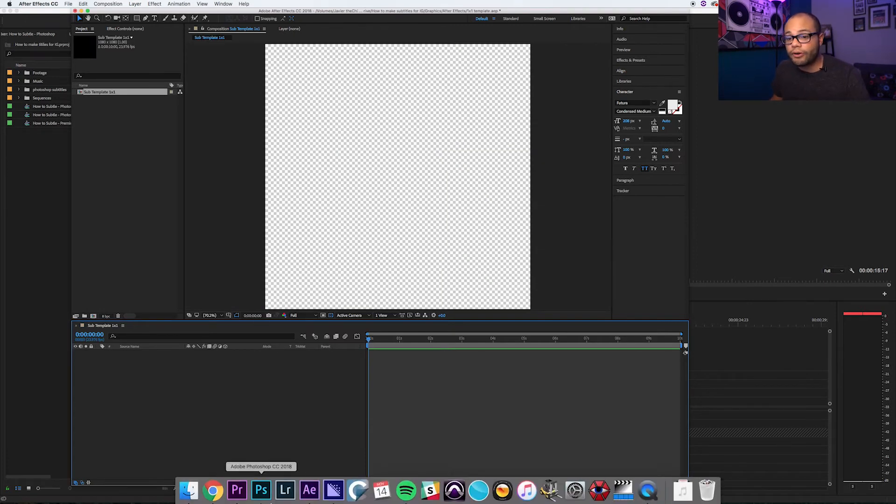
left_click(183, 497)
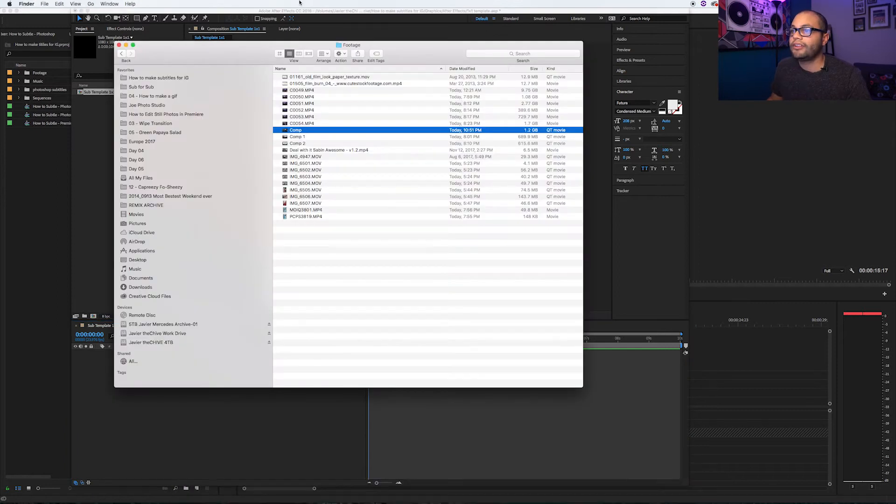
left_click(123, 54)
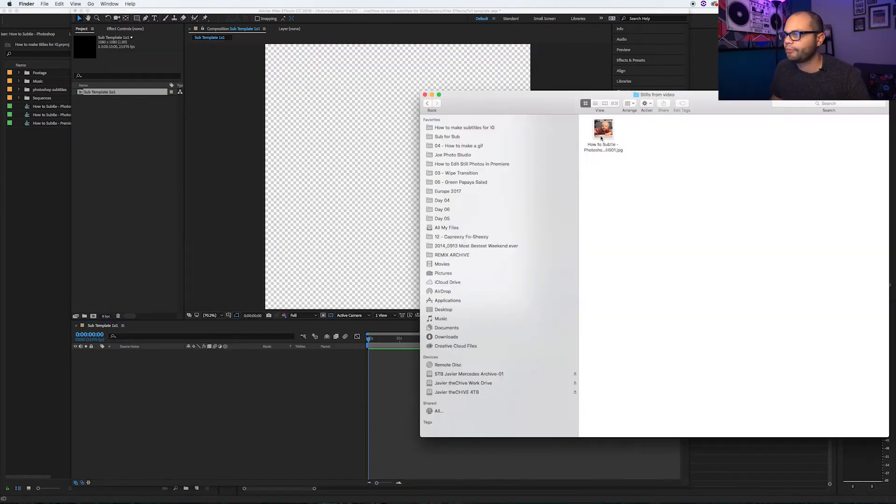
left_click_drag(600, 140, 374, 176)
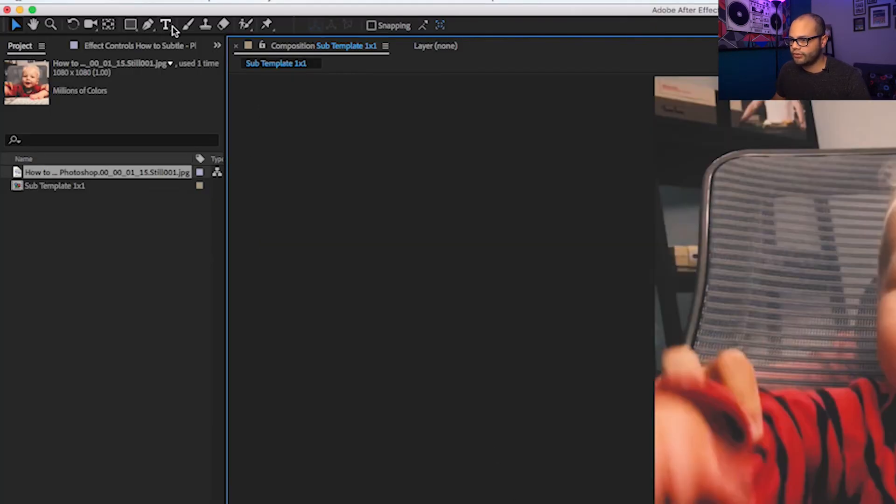
Add an all-caps Impact text layer reading "TOP" and center it horizontally in the composition.
left_click(171, 26)
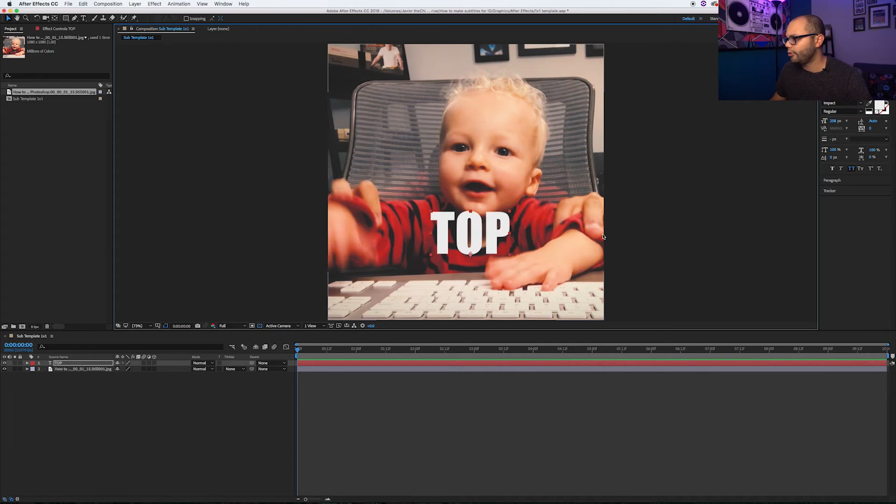
left_click(850, 170)
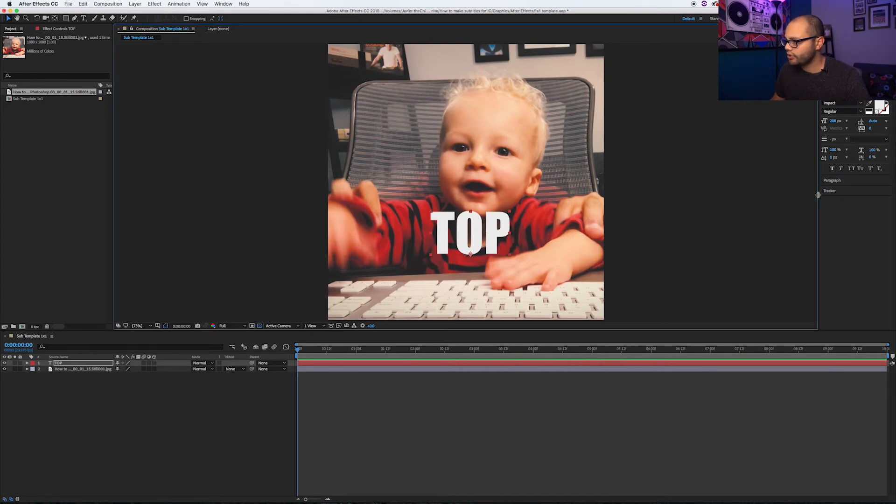
left_click(854, 170)
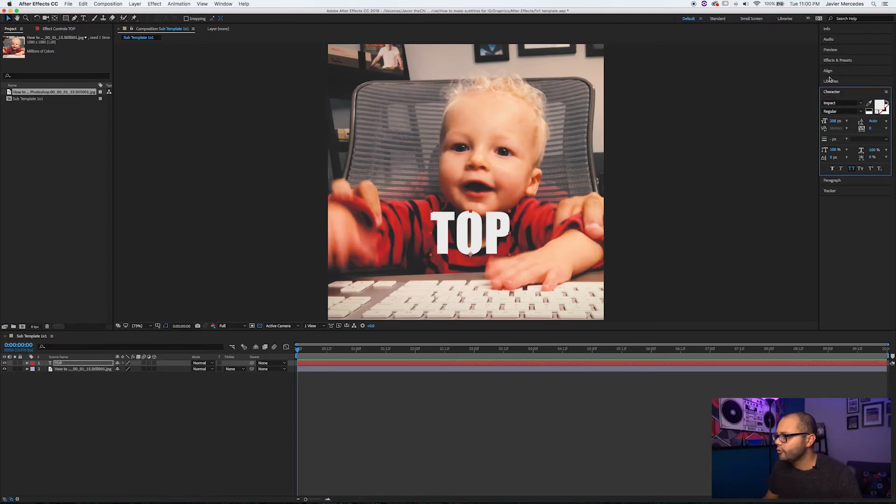
left_click(840, 181)
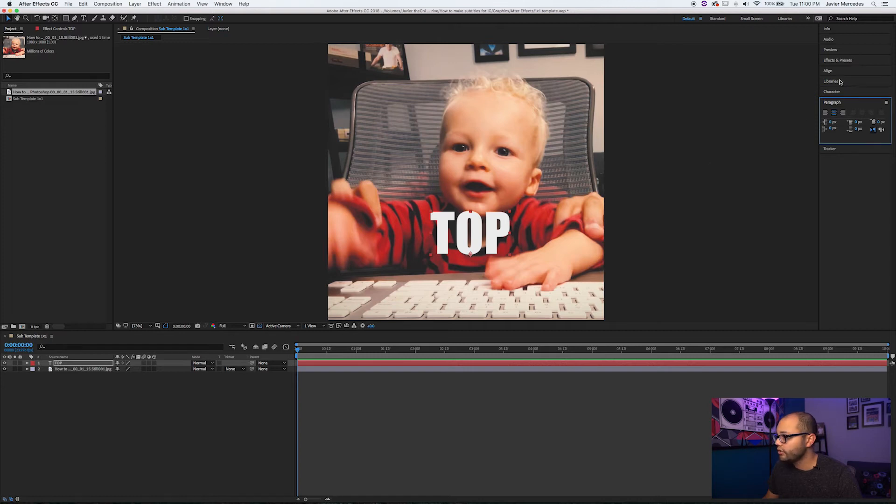
left_click(837, 73)
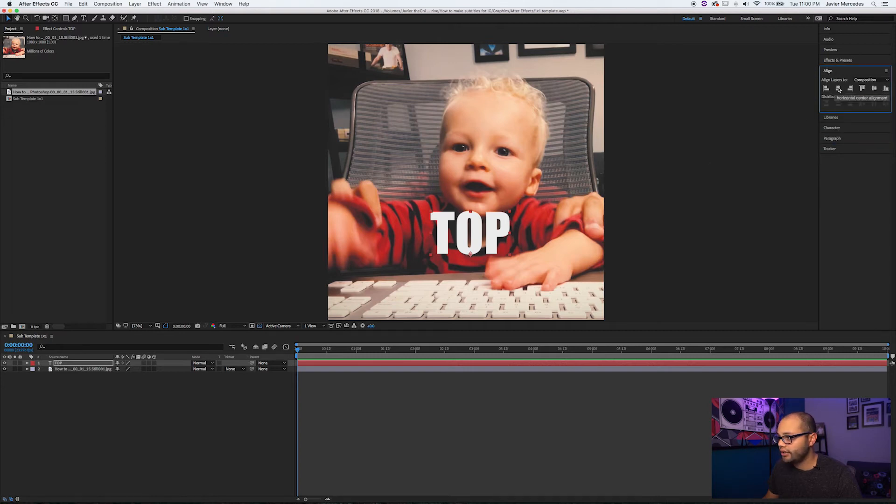
left_click(839, 88)
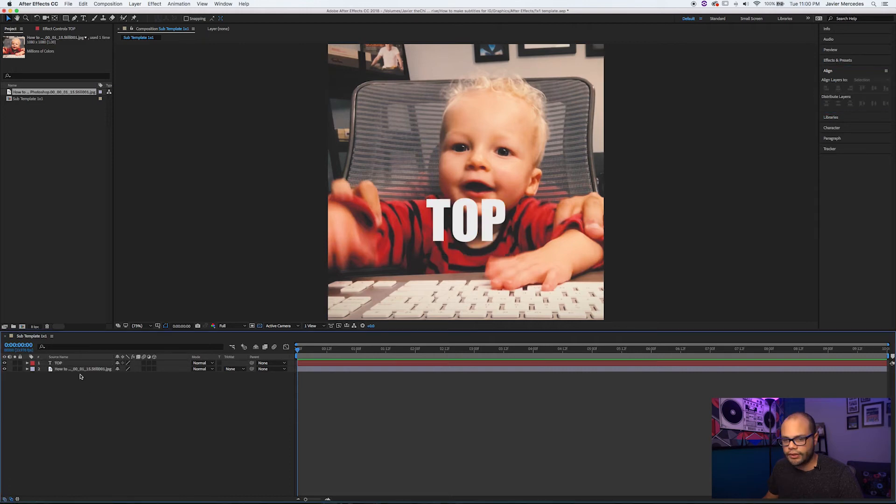
Duplicate the TOP text layer and move the copy straight down, directly below the original.
left_click(77, 364)
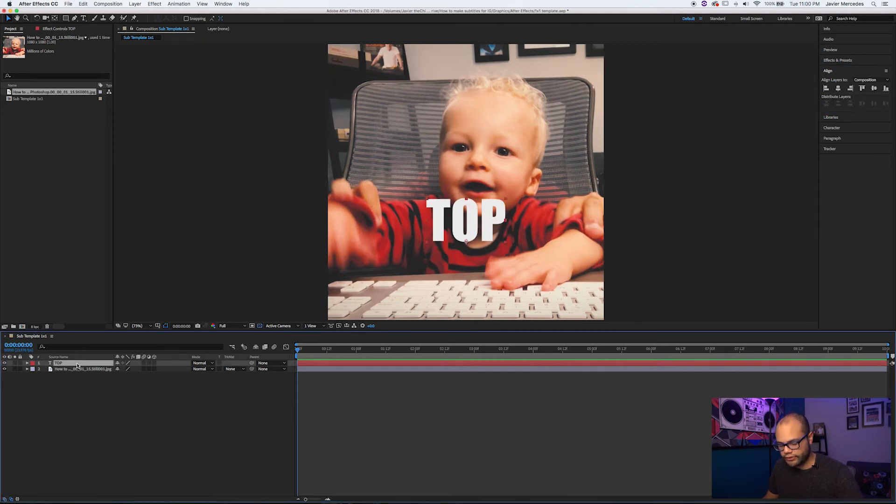
key("super+d")
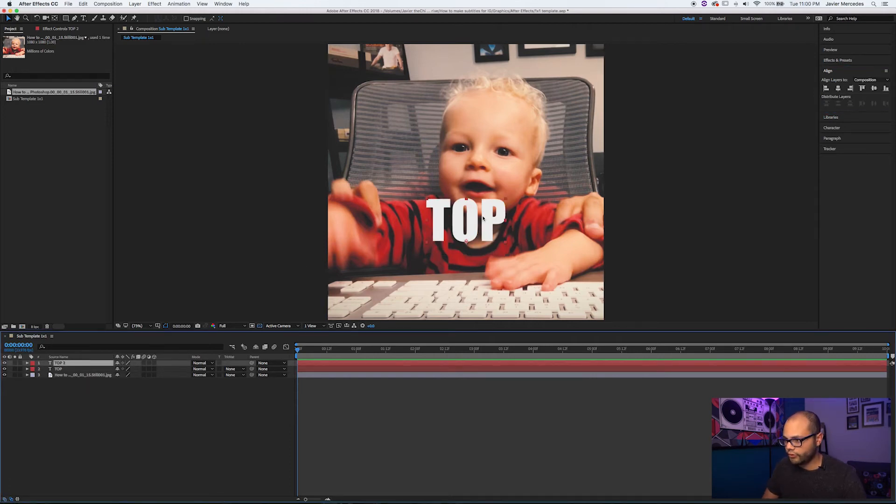
key("shift+Down")
key("shift+Down")
key("shift+Down")
key("shift+Down")
key("shift+Down")
key("shift+Down")
key("shift+Down")
key("shift+Down")
key("shift+Down")
key("shift+Down")
key("shift+Down")
key("shift+Down")
key("shift+Down")
key("shift+Down")
key("shift+Down")
key("shift+Down")
key("shift+Down")
key("shift+Down")
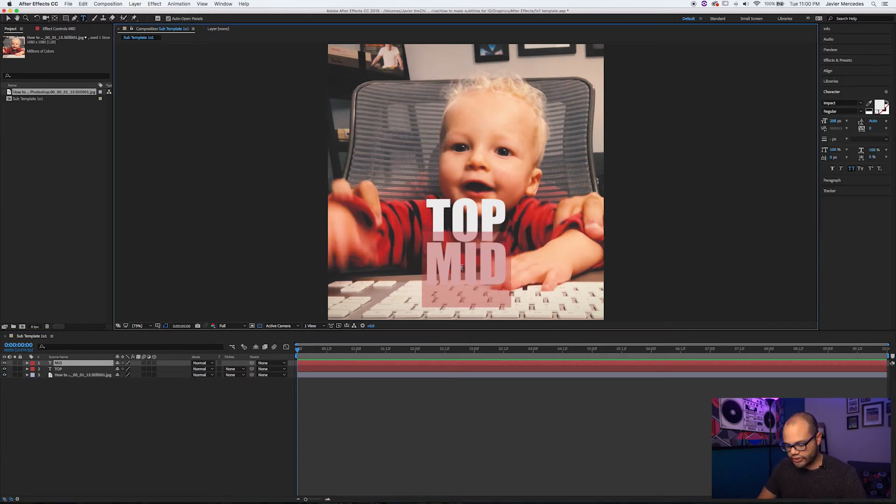
Change the lower text line to "BOT" and move both text layers together down to the lower edge of the frame.
type("BOT")
key("Escape")
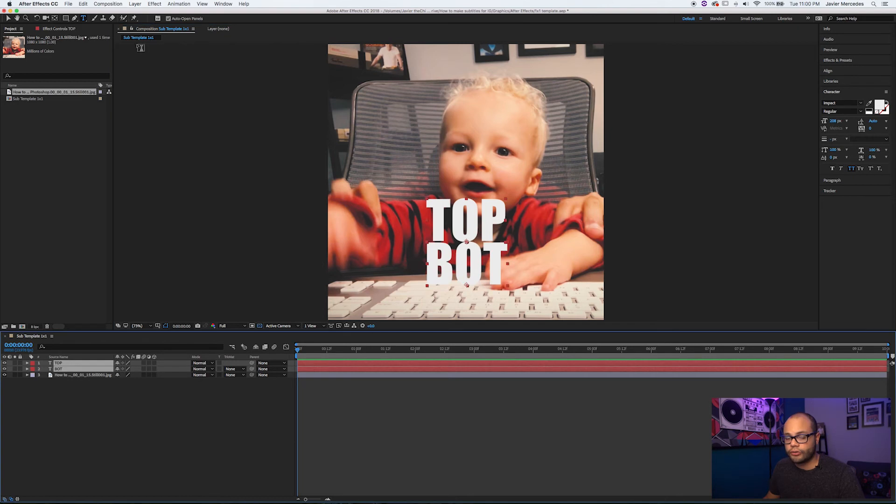
key("v")
left_click_drag(469, 219, 476, 247)
left_click(646, 274)
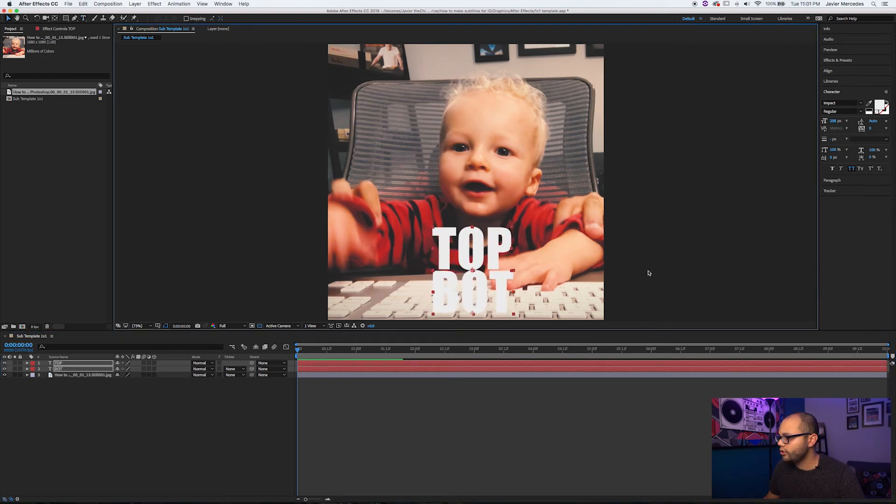
Apply the Drop Shadow effect to the TOP layer and copy it onto the BOT layer.
left_click(838, 60)
left_click(840, 69)
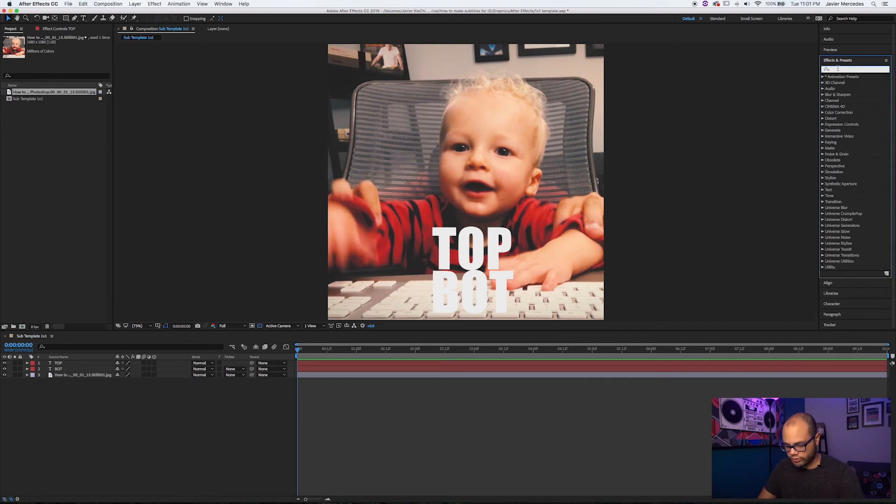
type("drop")
left_click_drag(864, 146, 470, 278)
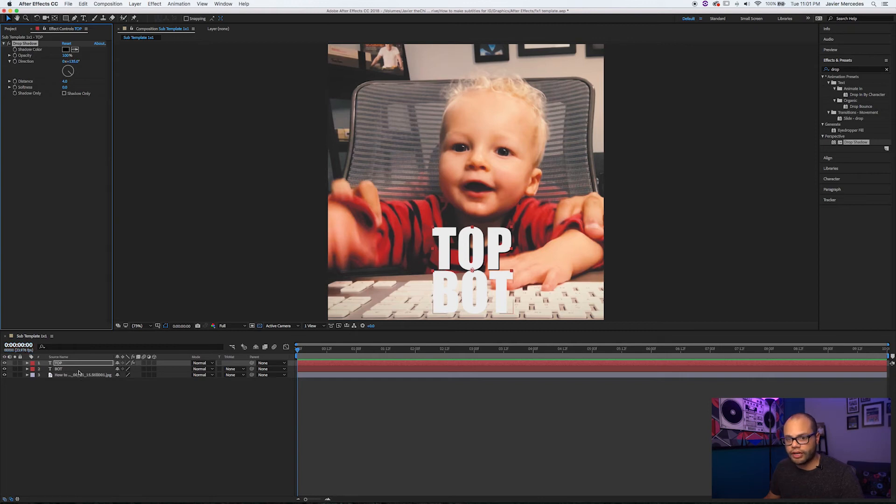
left_click(79, 369)
key("super+v")
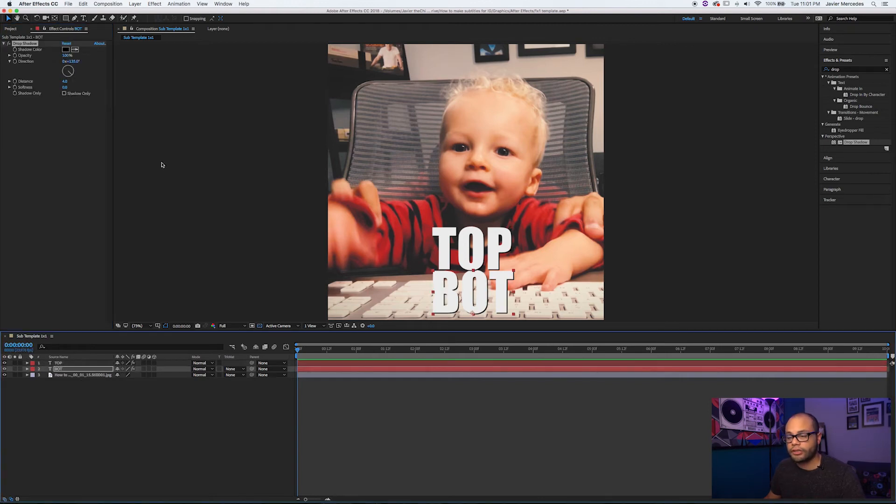
left_click(540, 478)
Select the TOP and BOT text layers and align them to each other on their horizontal centers.
left_click(471, 258)
left_click(472, 282, "shift")
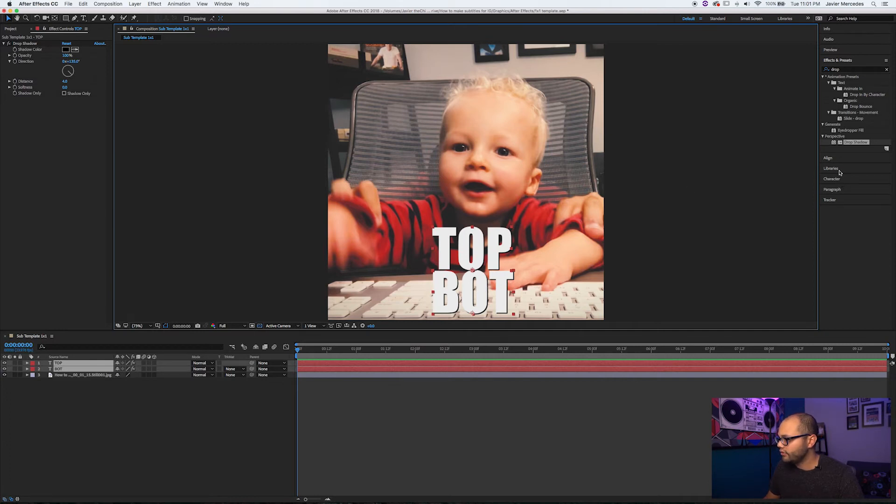
left_click(829, 158)
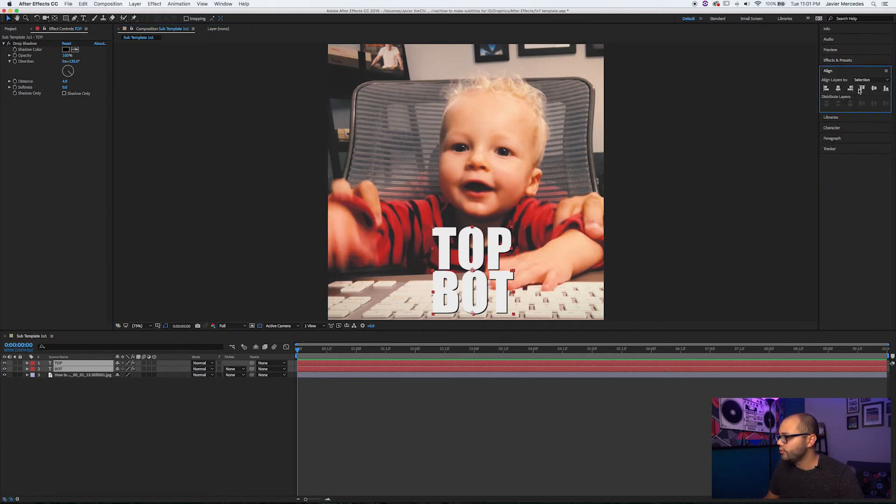
left_click(839, 90)
left_click(551, 392)
left_click(90, 370)
left_click(90, 367)
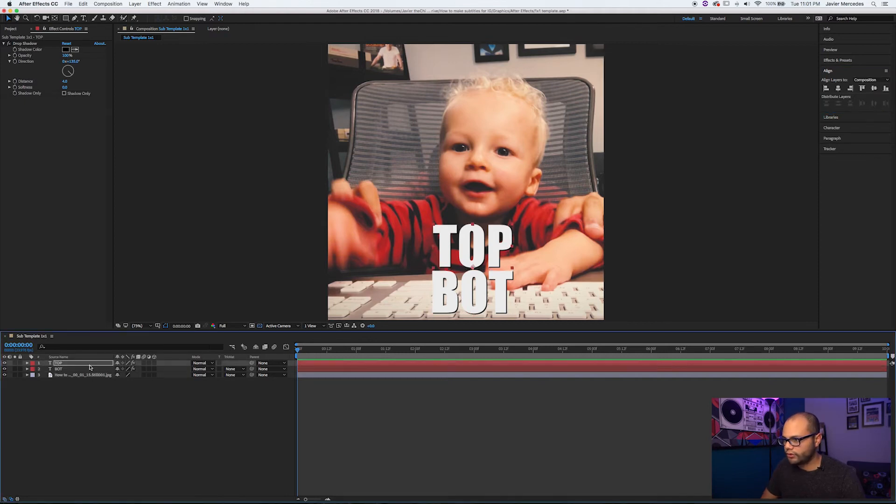
left_click(448, 456)
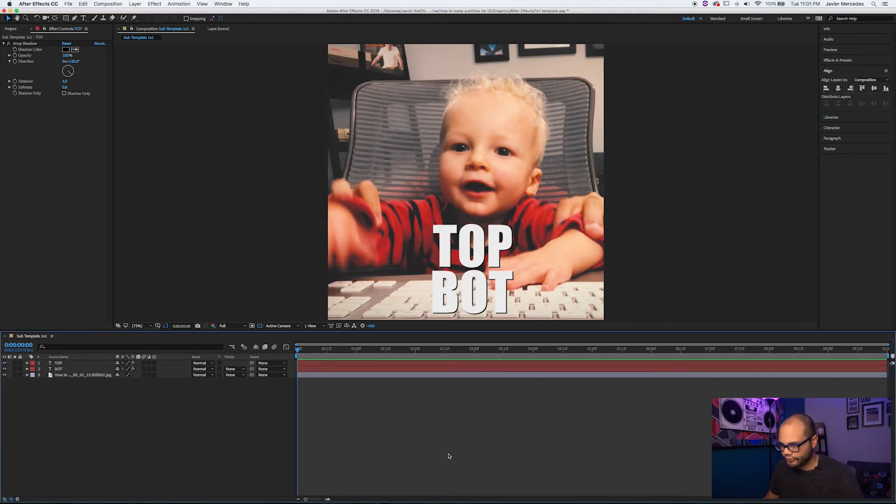
Delete the reference still layer from the composition, leaving only the two text layers.
left_click(4, 375)
left_click(75, 375)
key("Delete")
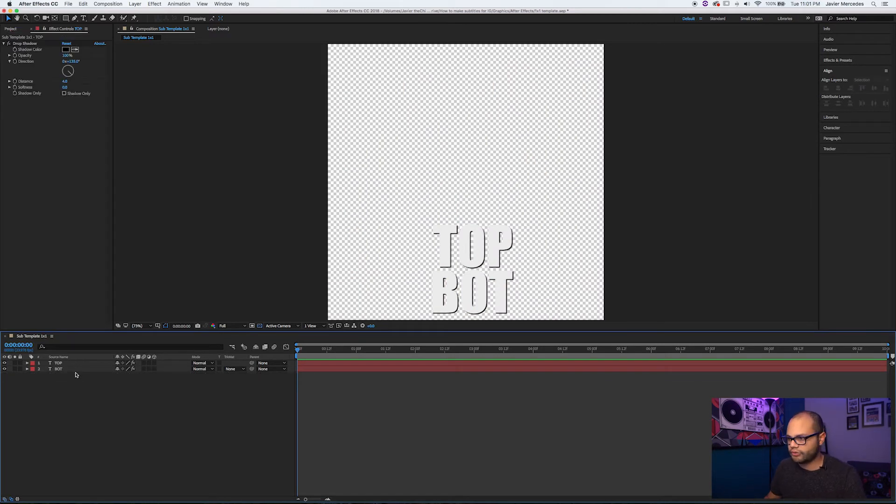
Save the 1x1 template project and switch to Premiere Pro.
key("cmd+s")
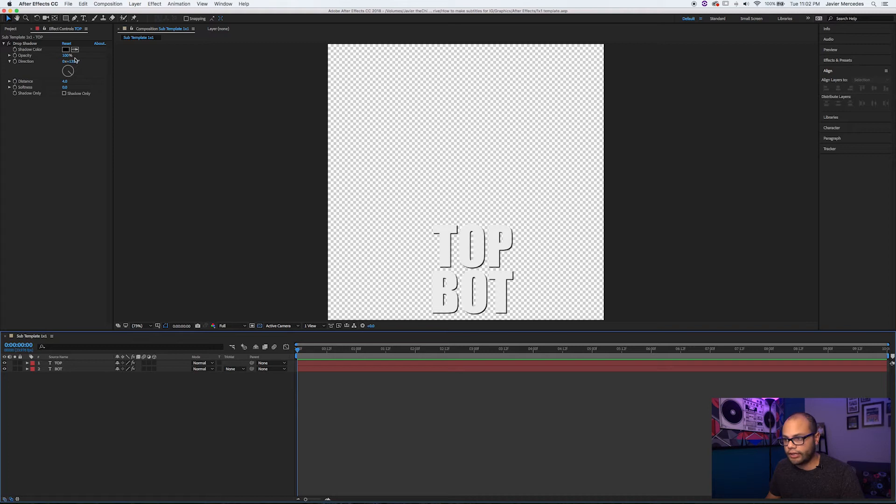
key("cmd+Tab")
key("cmd+Tab")
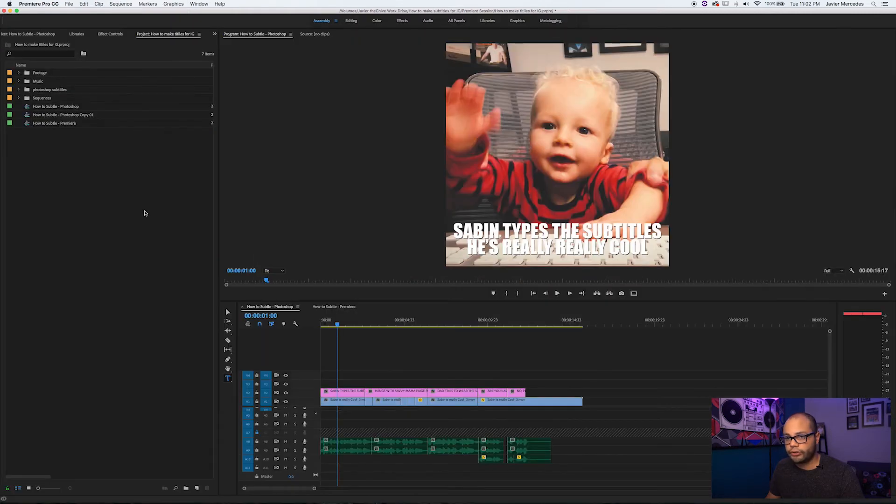
Import the Sub Template 1x1 composition from "1x1 template.aep" into the project.
right_click(66, 242)
left_click(81, 294)
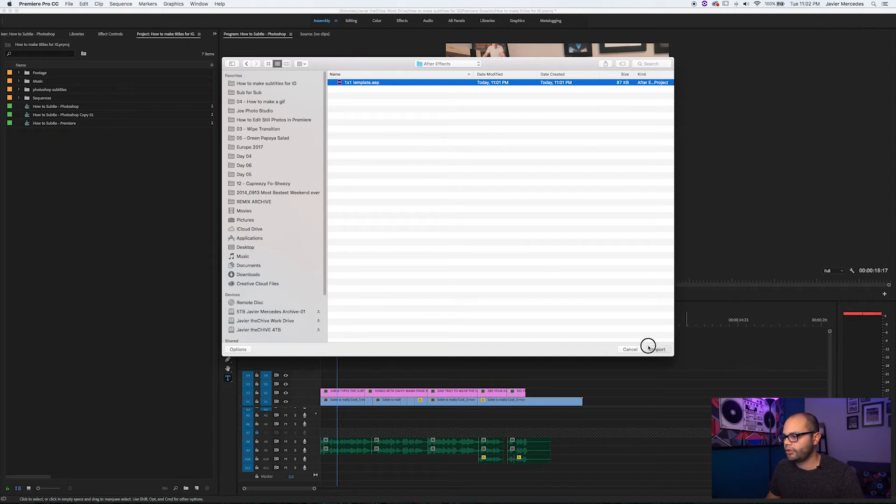
left_click(650, 350)
left_click(410, 208)
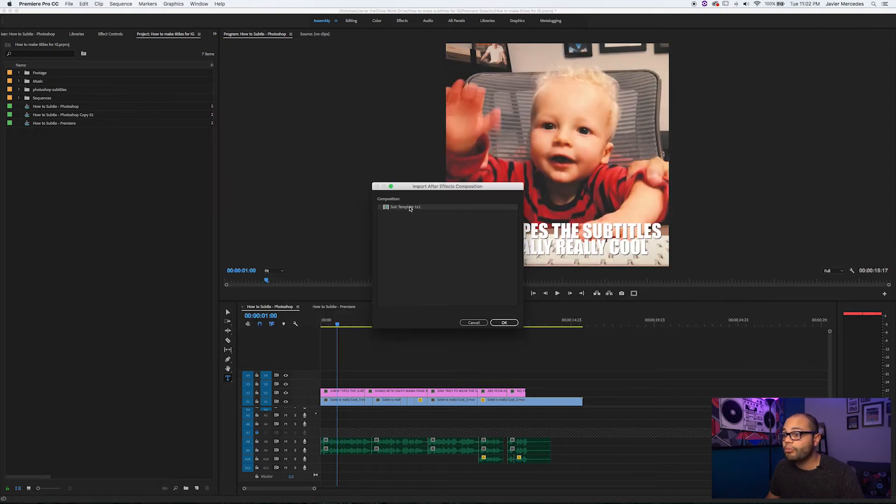
left_click(507, 327)
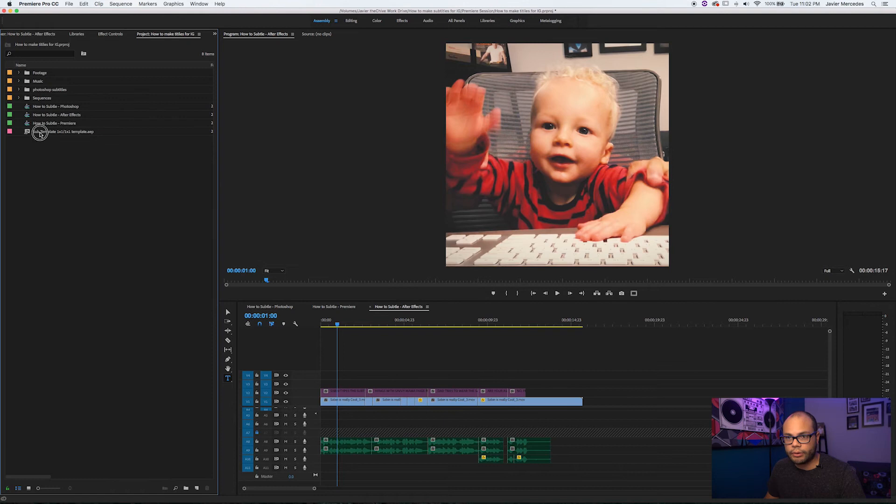
Place the template composition above the footage at the start of the After Effects sequence and trim its end to the first subtitle's length.
left_click_drag(36, 133, 314, 383)
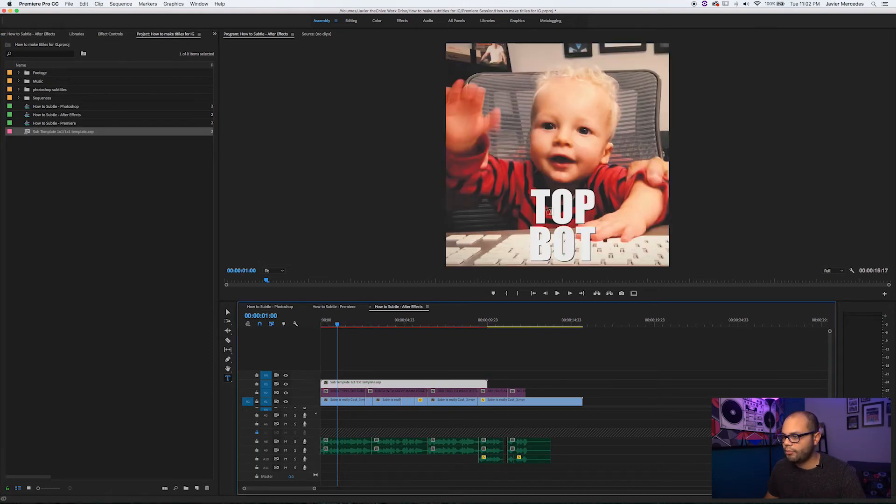
left_click_drag(486, 383, 365, 384)
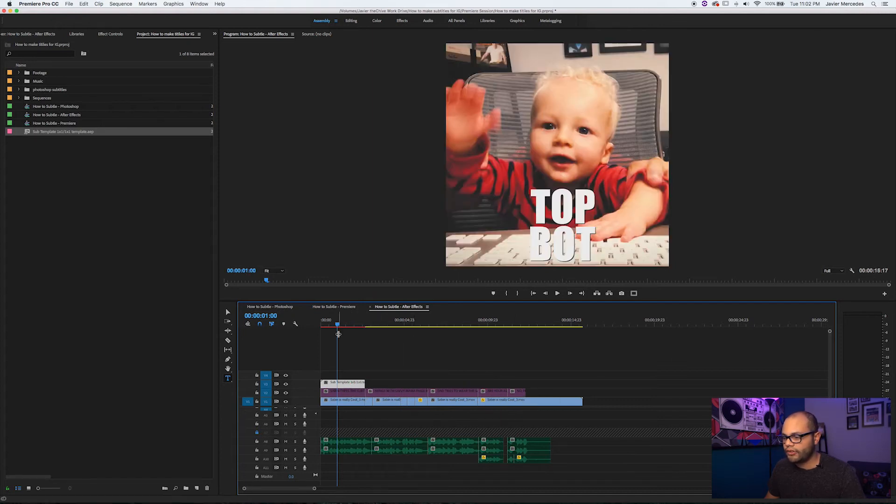
left_click(325, 322)
key("space")
key("space")
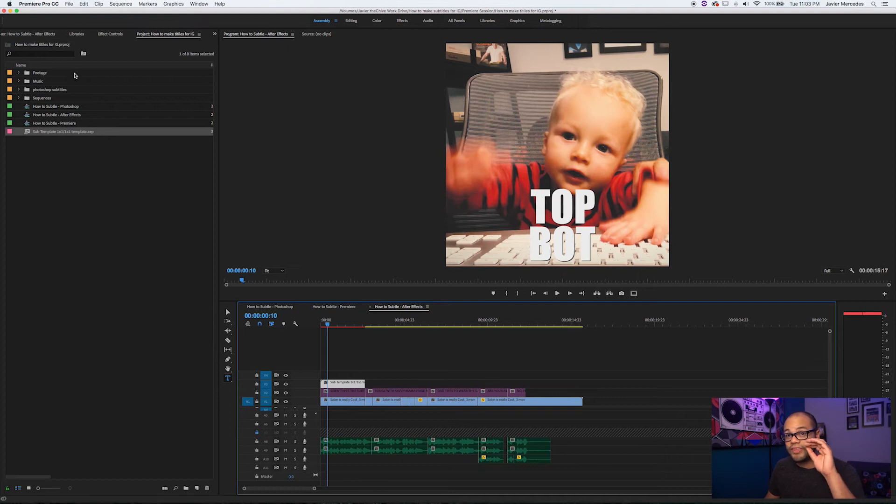
In the template clip's master editable text, set the TOP line to the child's first name followed by "TYPES THE SUBTITLES".
left_click(41, 35)
left_click(7, 37)
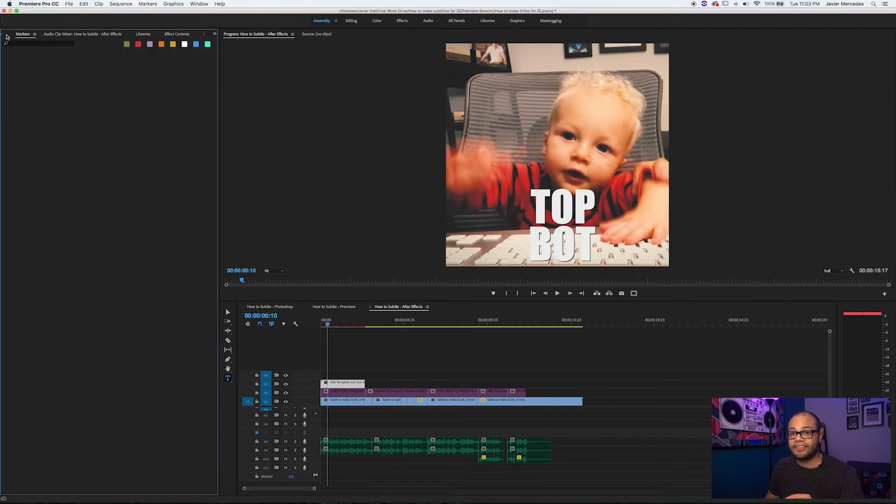
left_click(6, 37)
left_click(342, 377)
key("shift+5")
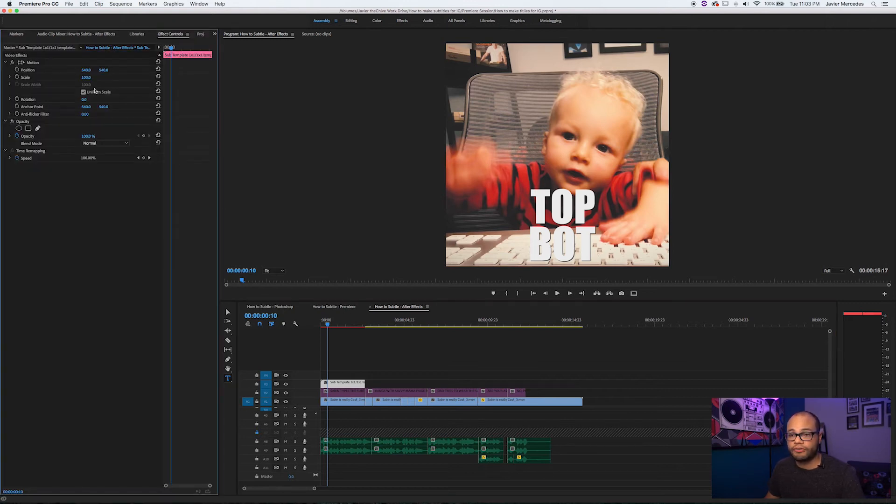
left_click(45, 49)
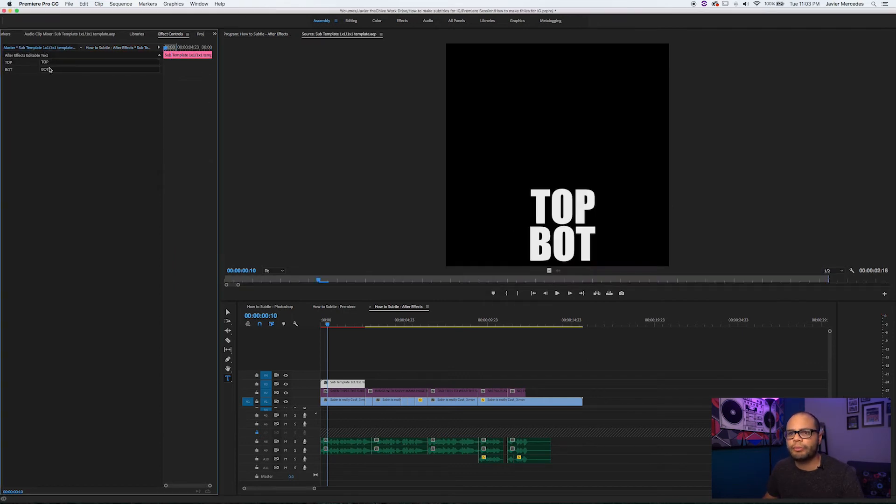
left_click(49, 64)
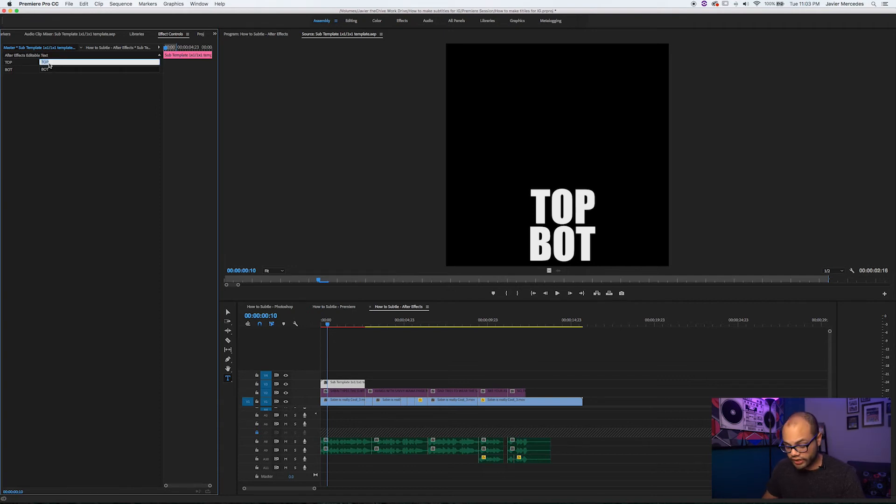
type("SABIN TYPES THE SUBTITLES")
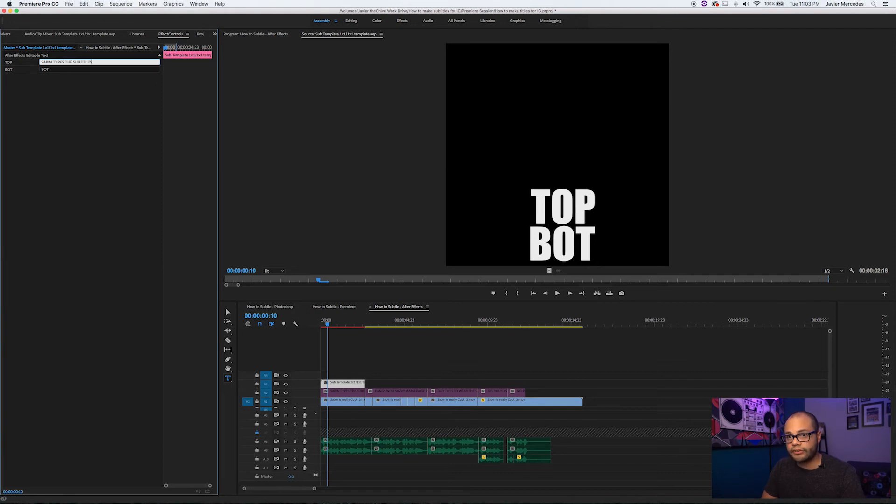
key("Return")
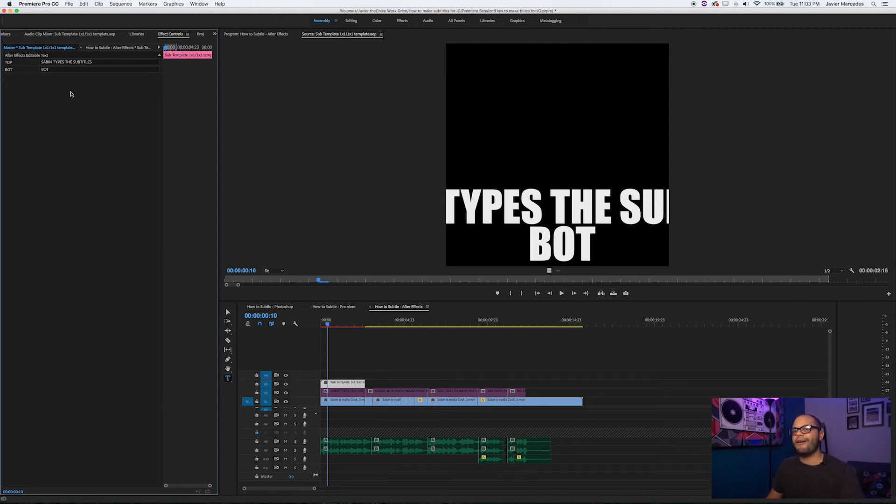
Set the template clip's BOT line to "REALLY REALLY COOL".
left_click(64, 70)
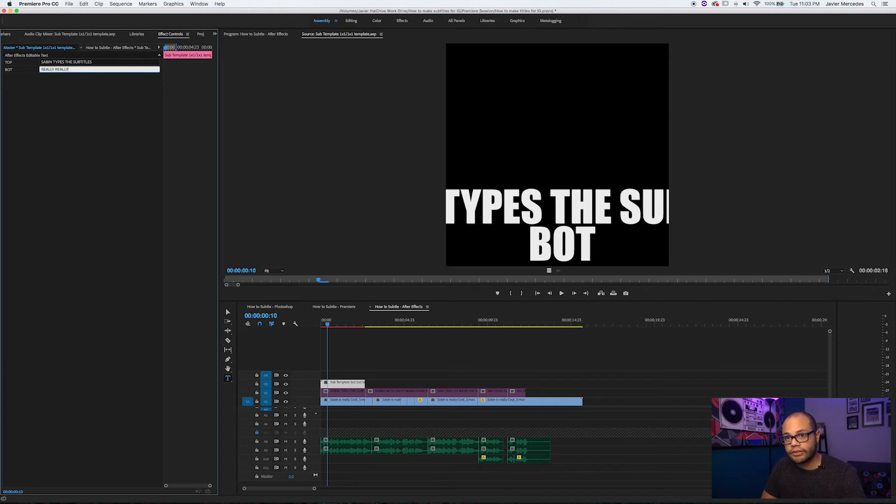
type("REALLY REALLY COOL")
key("Return")
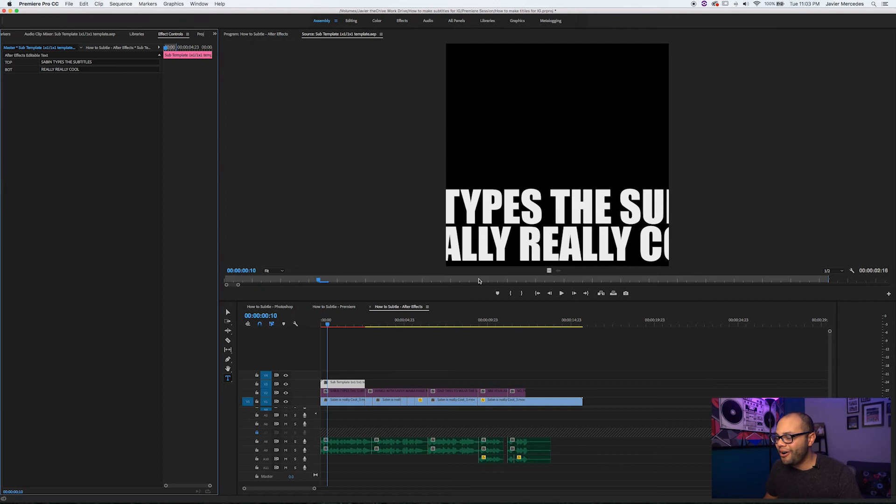
Try to fit the oversized subtitle text by reducing the timeline clip's scale to 77.
left_click(346, 383)
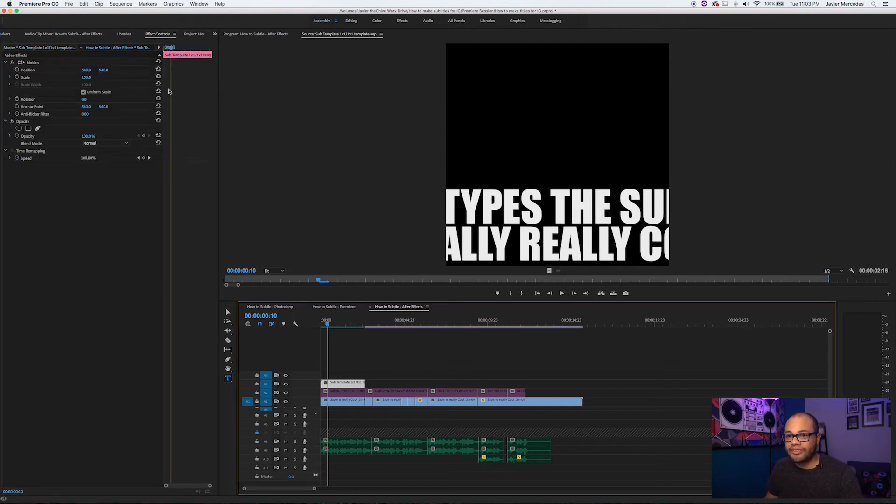
left_click_drag(86, 77, 79, 77)
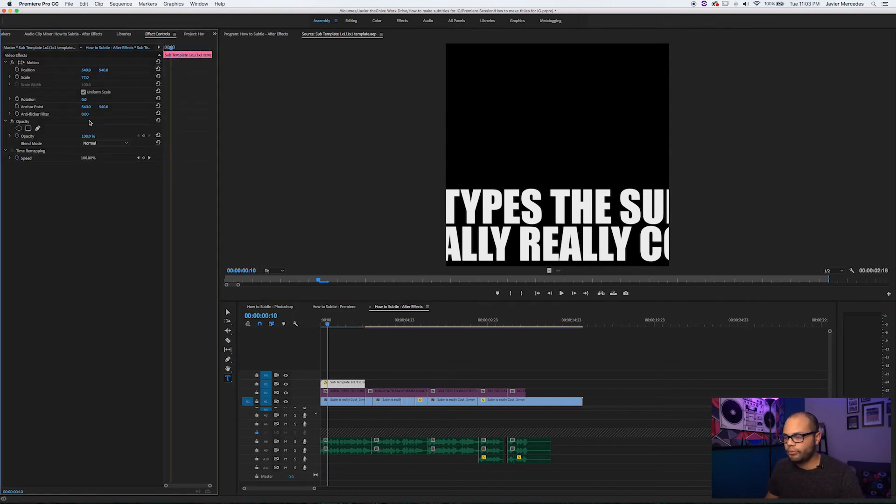
Switch to After Effects and set the TOP text layer's font size to 100 px.
key("super+Tab")
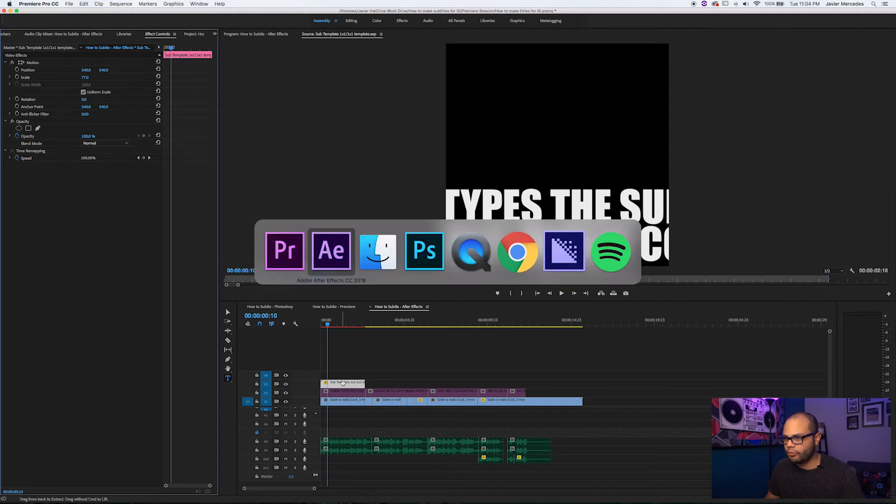
left_click(460, 245)
left_click(464, 288, "shift")
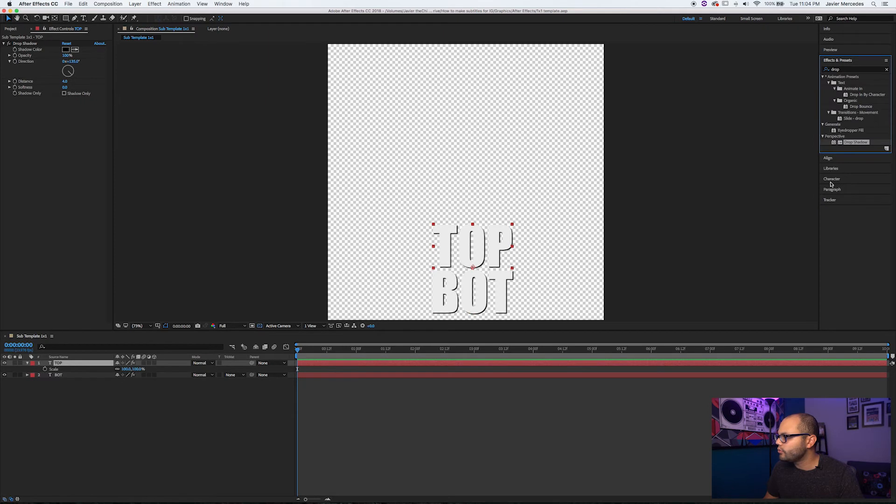
left_click(831, 182)
left_click(837, 121)
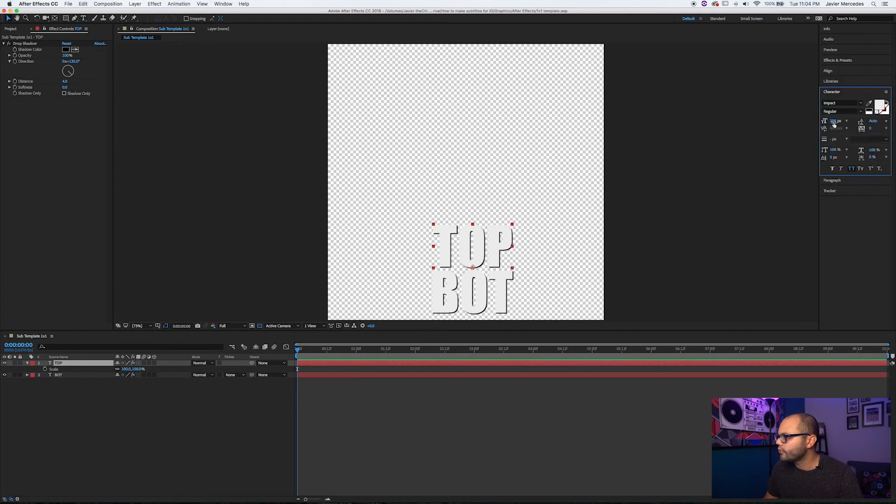
type("100")
key("Return")
Set the BOT text layer's font size to 100 px.
left_click(461, 308)
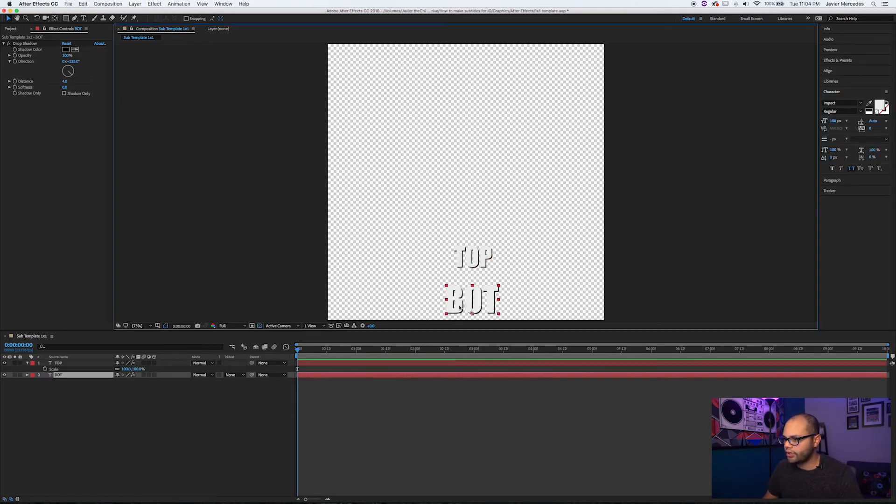
left_click(838, 121)
type("100")
key("Return")
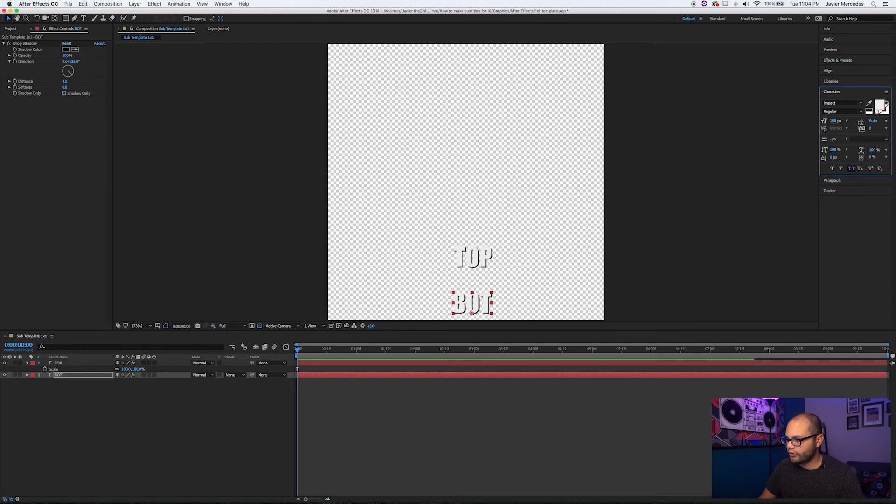
Move the TOP text layer down until it sits just above BOT, and save the project.
left_click(477, 251)
key("shift+Down")
key("shift+Down")
key("shift+Down")
key("shift+Down")
key("shift+Down")
key("shift+Down")
key("shift+Down")
key("shift+Down")
key("shift+Down")
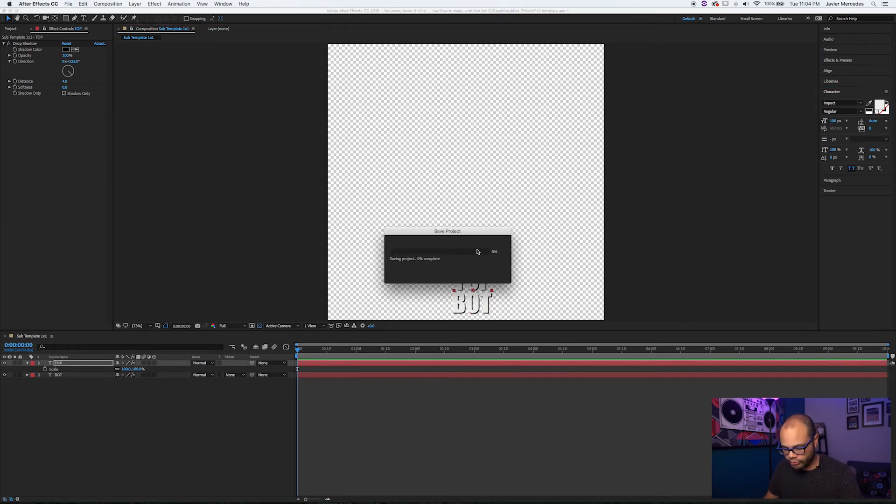
Switch to Premiere Pro and reset the subtitle clip's scale to 100.
key("super+Tab")
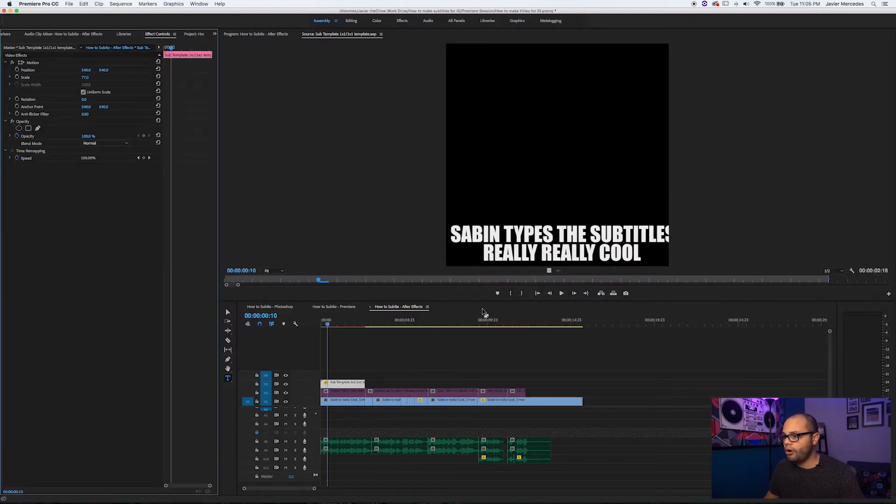
left_click(158, 76)
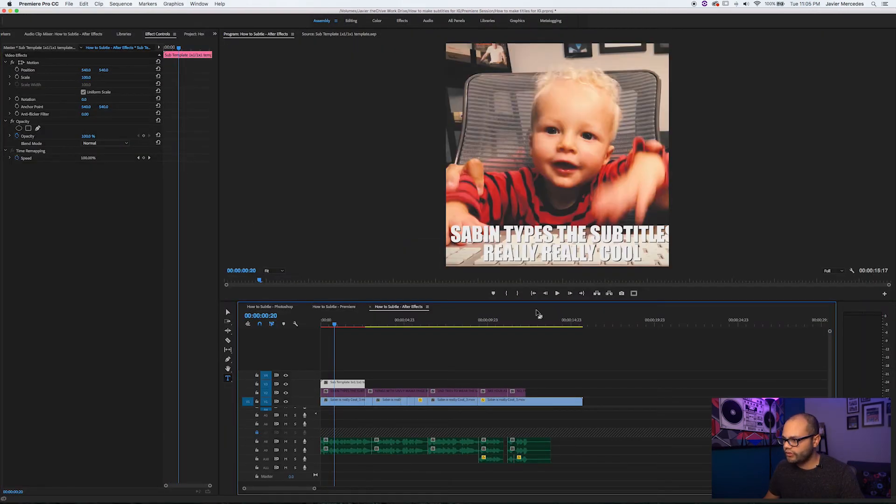
Switch to After Effects, center the TOP and BOT layers horizontally in the composition, and save the project.
key("super+Tab")
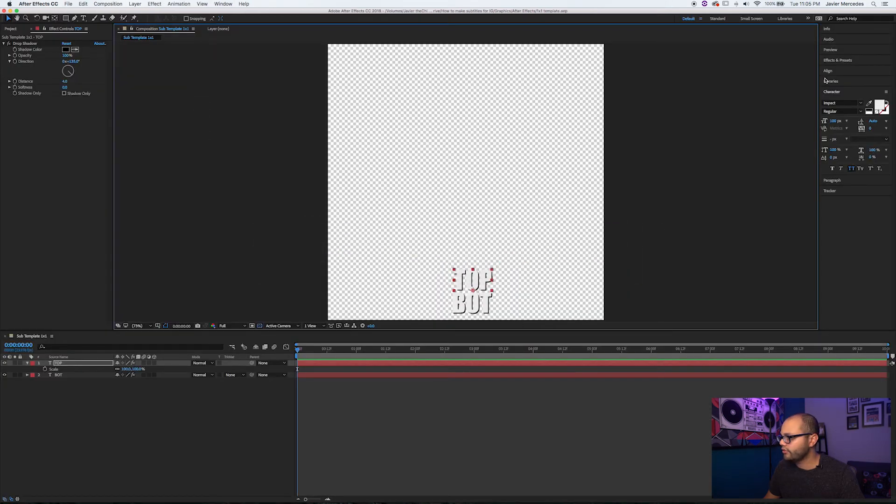
left_click(831, 70)
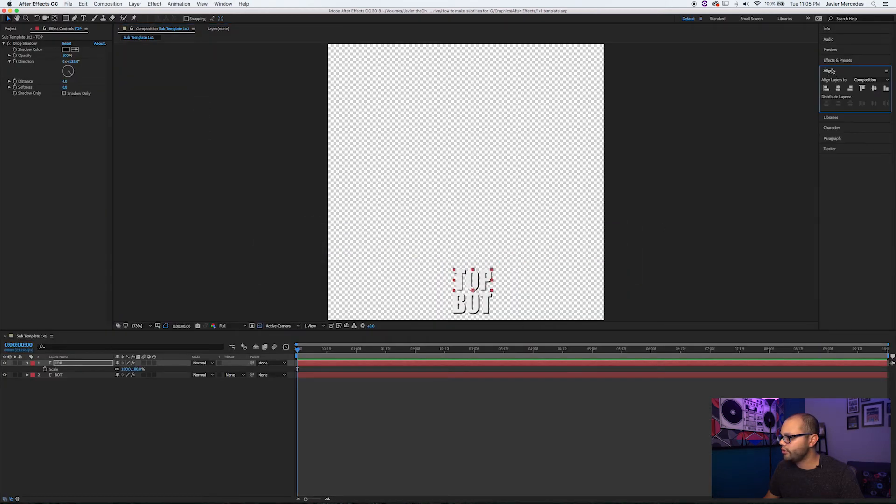
left_click(838, 88)
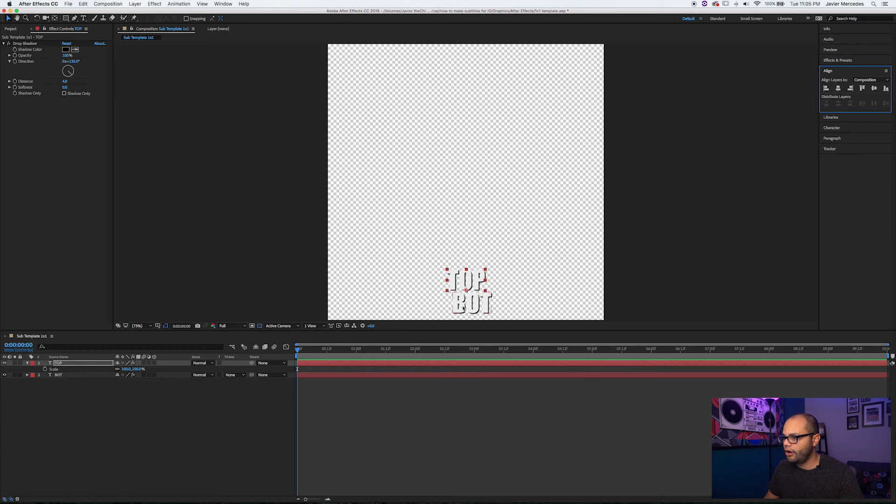
left_click(463, 308)
left_click(838, 88)
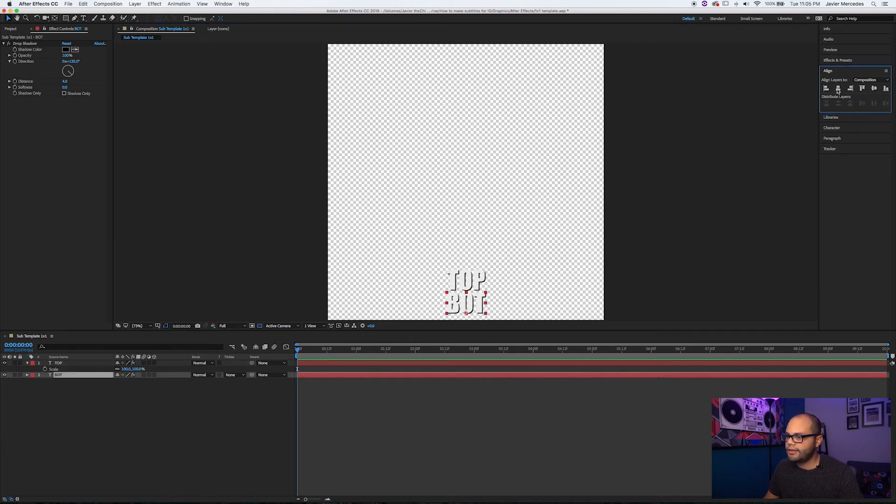
key("super+s")
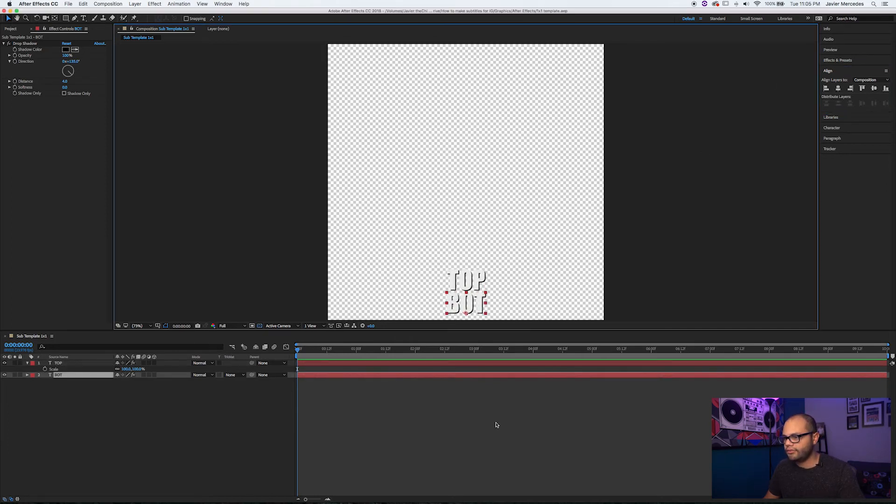
Switch to Premiere Pro and add "he's" before "REALLY REALLY COOL" in the template clip's BOT line.
key("super+Tab")
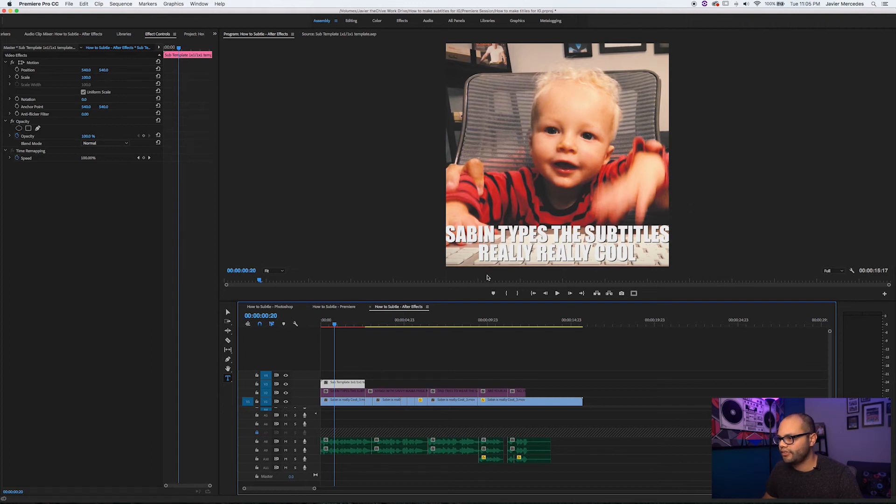
double_click(594, 262)
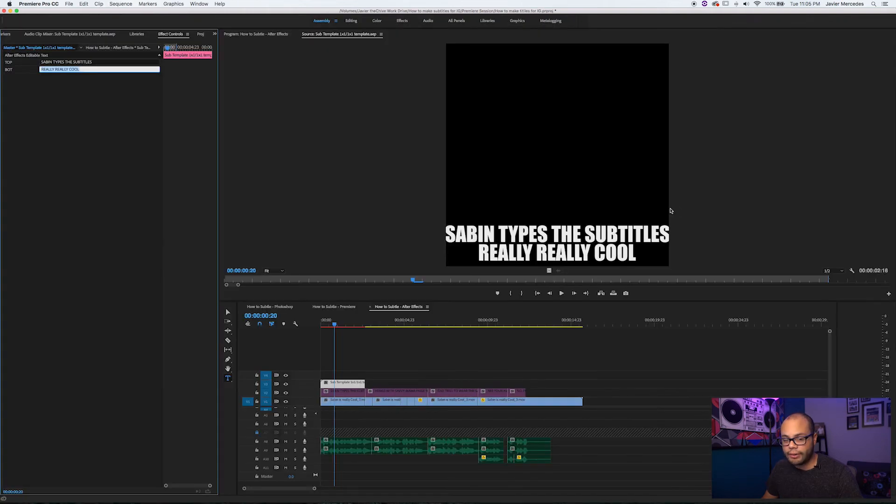
left_click(41, 69)
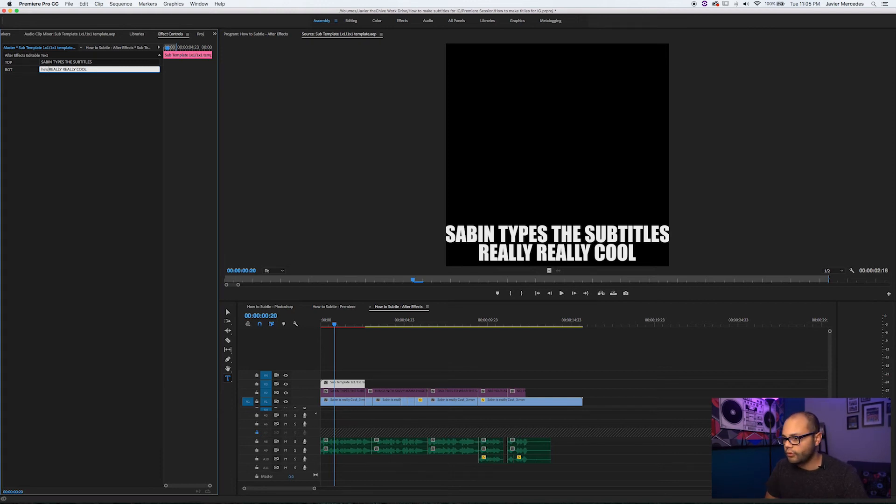
type("he's")
left_click(370, 350)
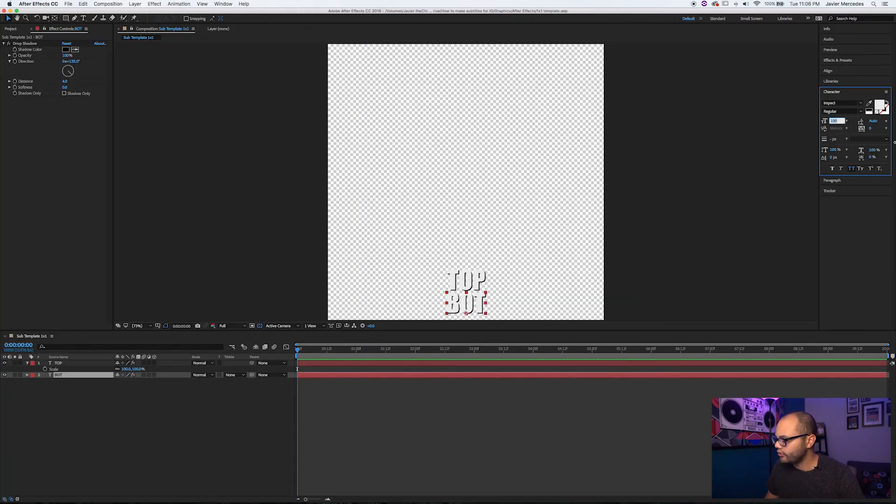
Set the font size of the BOT and TOP text layers to 85 px.
type("85")
key("Return")
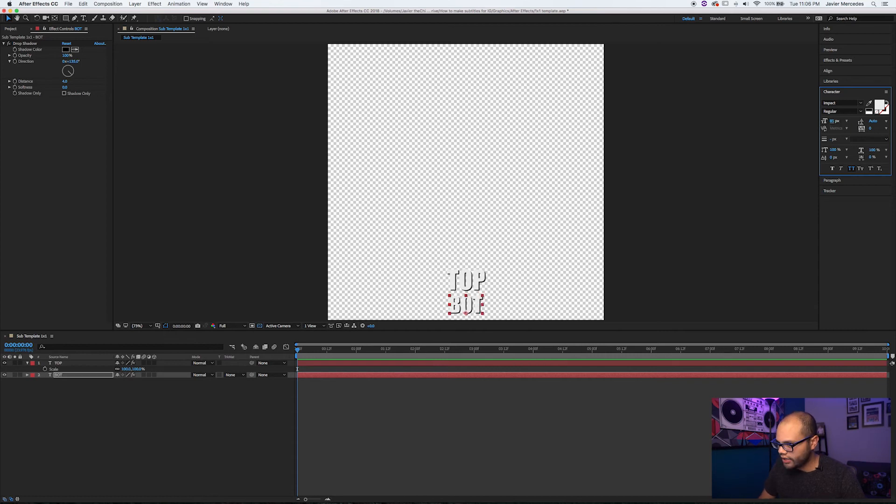
left_click(58, 363)
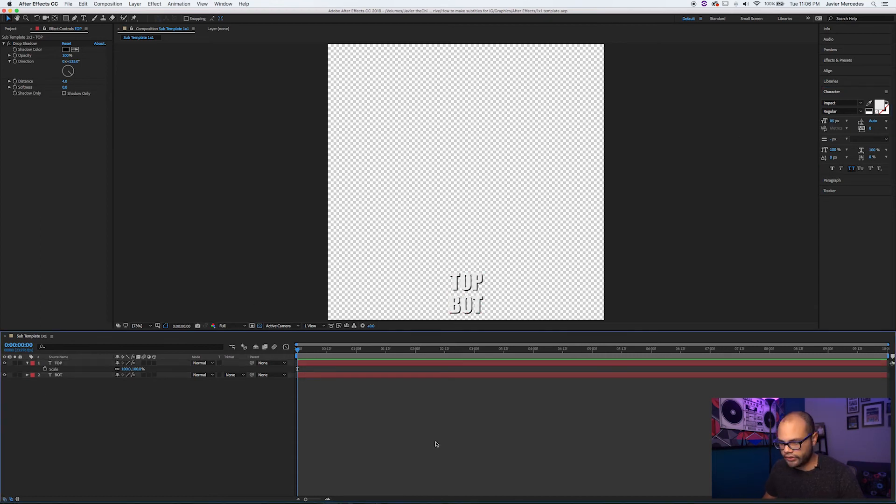
Switch to Premiere Pro and duplicate the template subtitle clip onto the same track above the second video clip.
key("super+Tab")
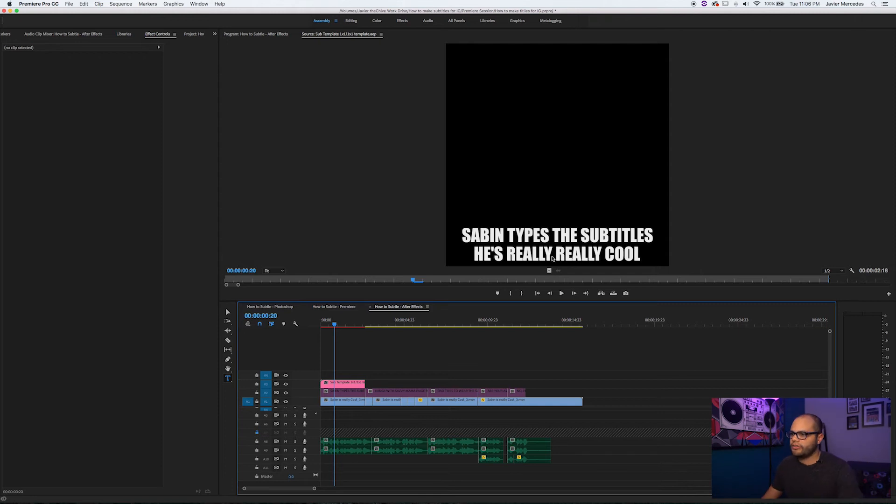
left_click(341, 321)
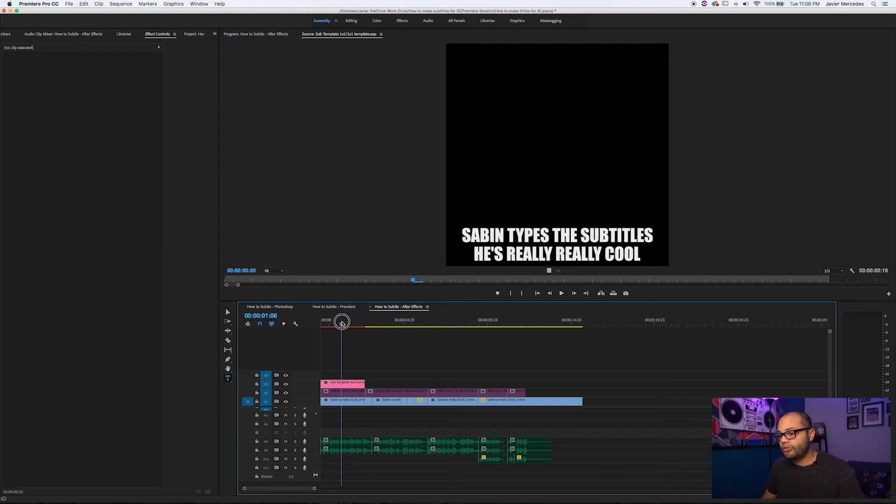
left_click_drag(348, 381, 398, 383)
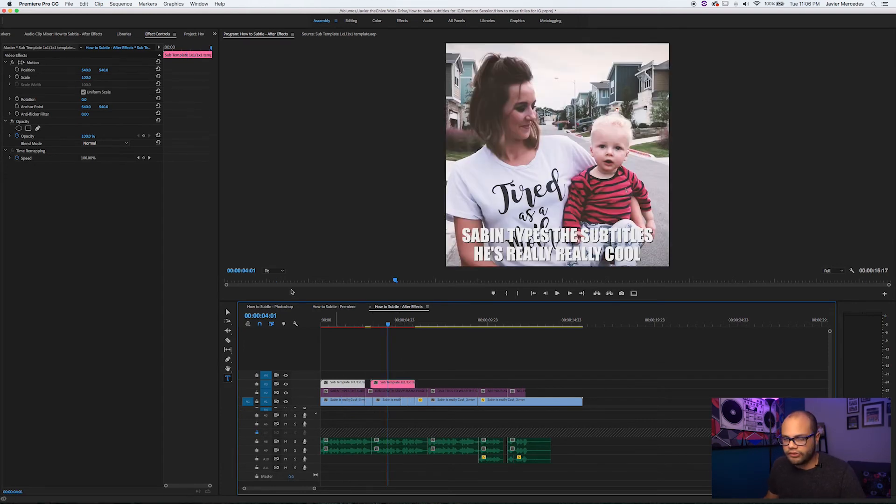
Set the copy's TOP line to "Hangs with the savvy" and BOT to "mama", her first name and "really really cool", and save the project.
left_click(400, 384)
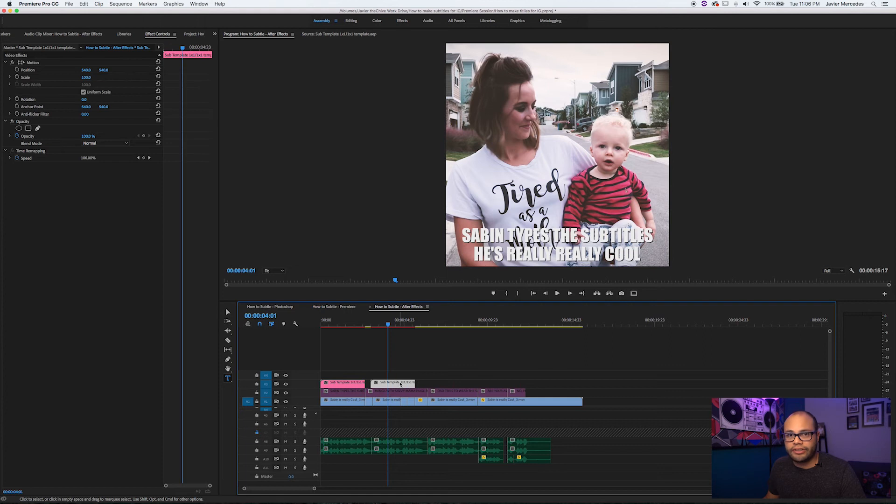
left_click(37, 48)
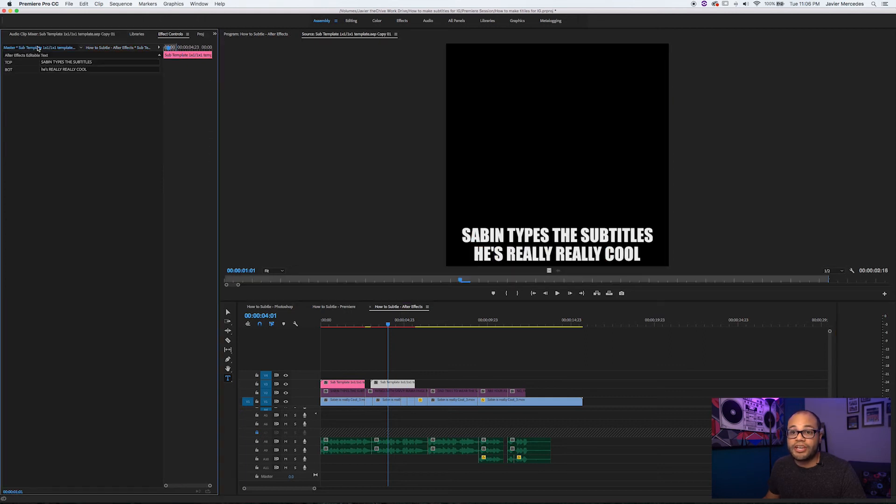
left_click(73, 63)
type("Hangs with the")
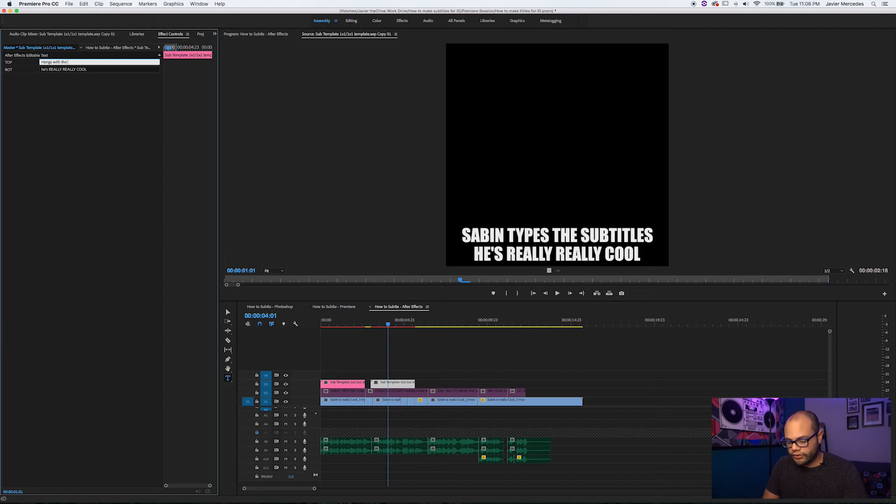
type(" savvy mamam paige")
key("Tab")
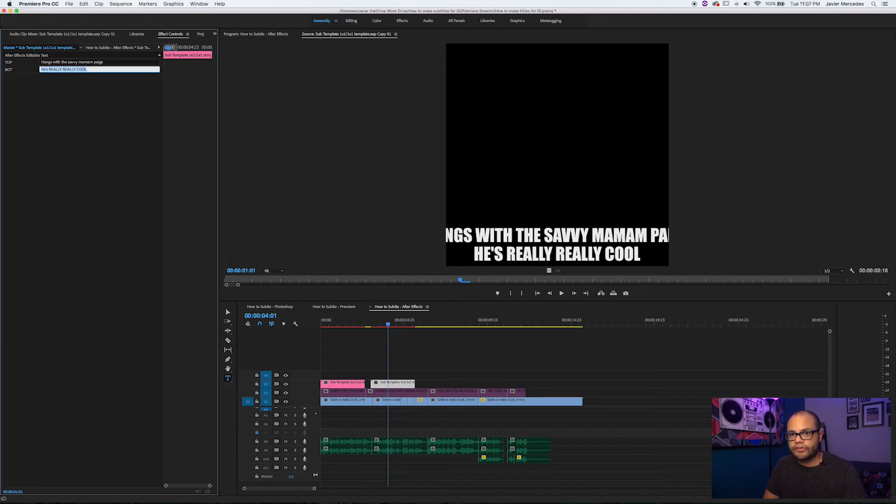
type("really really cool")
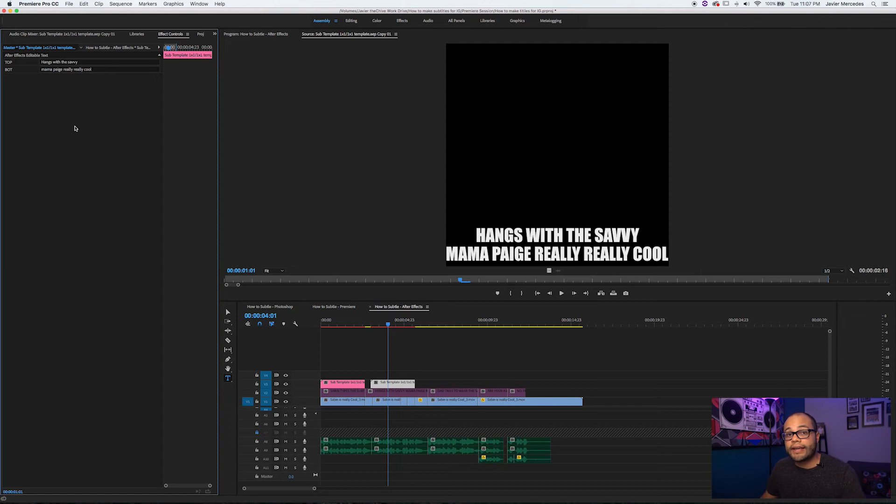
key("super+s")
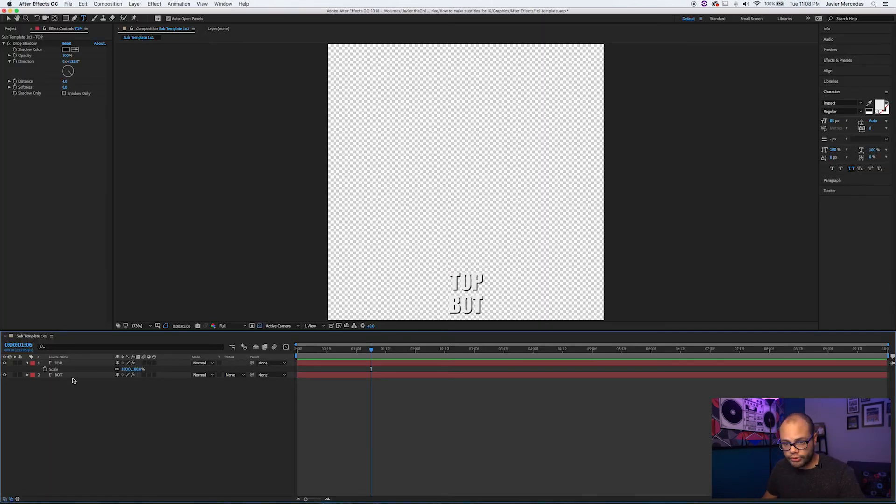
Switch to After Effects, duplicate the TOP text layer and change the copy's text to "MID".
left_click(64, 363)
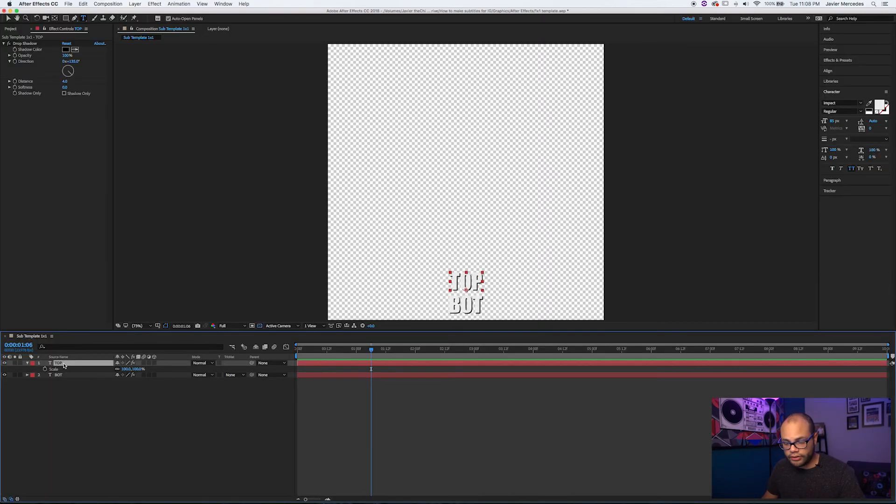
key("super+d")
double_click(470, 286)
type("MID")
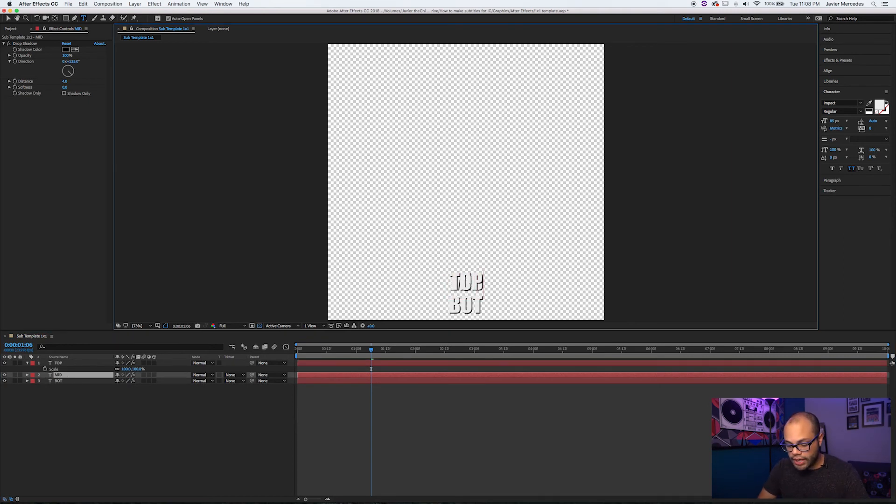
Adjust the vertical positions of TOP, MID and BOT so they stack as three closely spaced lines at the composition's lower edge.
left_click(56, 364)
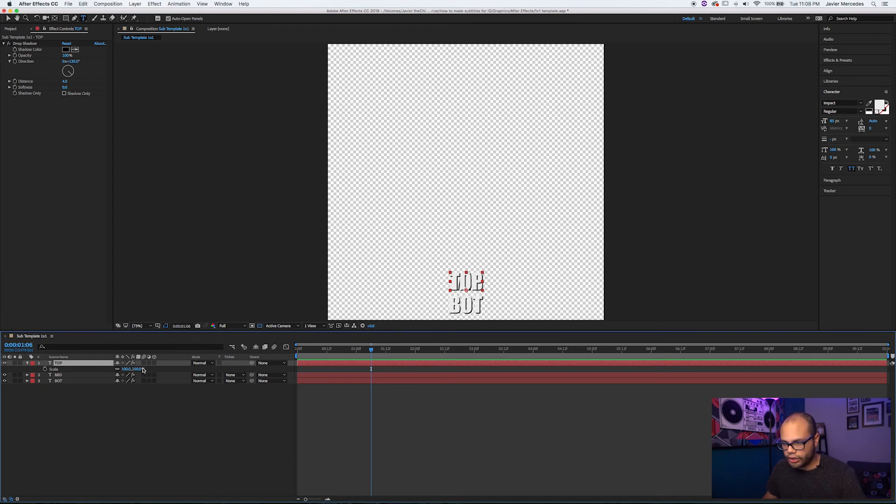
key("p")
mouse_move(129, 371)
left_mouse_down()
mouse_move(101, 372)
mouse_move(137, 368)
mouse_move(141, 382)
left_mouse_up()
left_click(105, 375)
left_click(110, 375)
key("p")
left_click(110, 387)
key("p")
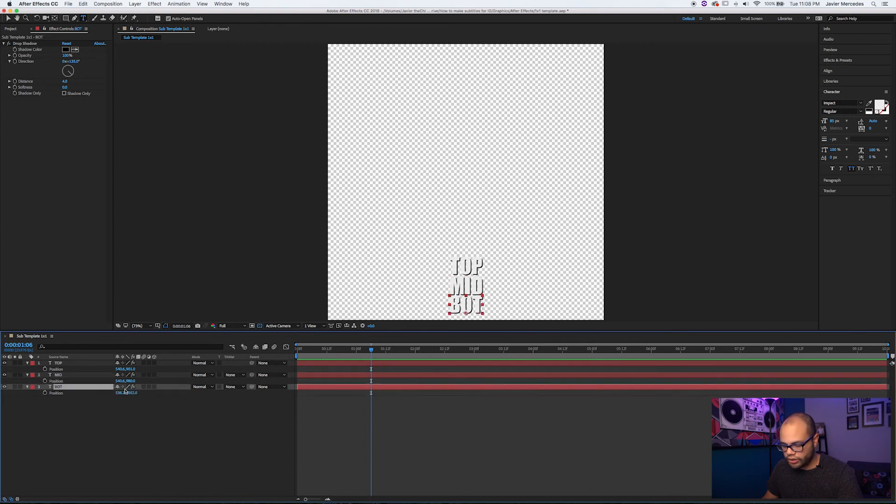
mouse_move(129, 393)
left_mouse_down()
mouse_move(134, 385)
mouse_move(124, 385)
left_mouse_up()
Center the TOP, MID and BOT layers horizontally in the composition.
key("super+a")
left_click(828, 70)
left_click(838, 89)
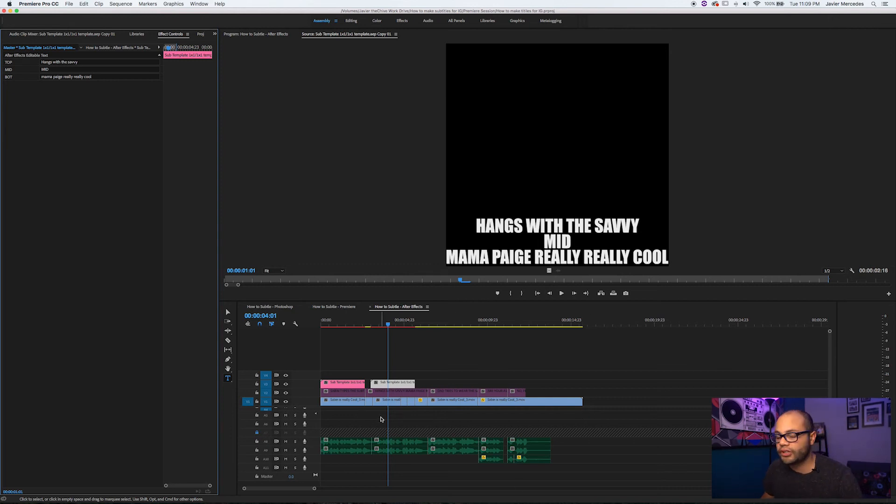
Switch to Premiere Pro, copy the first subtitle clip's BOT text into its MID line, and clear the BOT line.
left_click(355, 326)
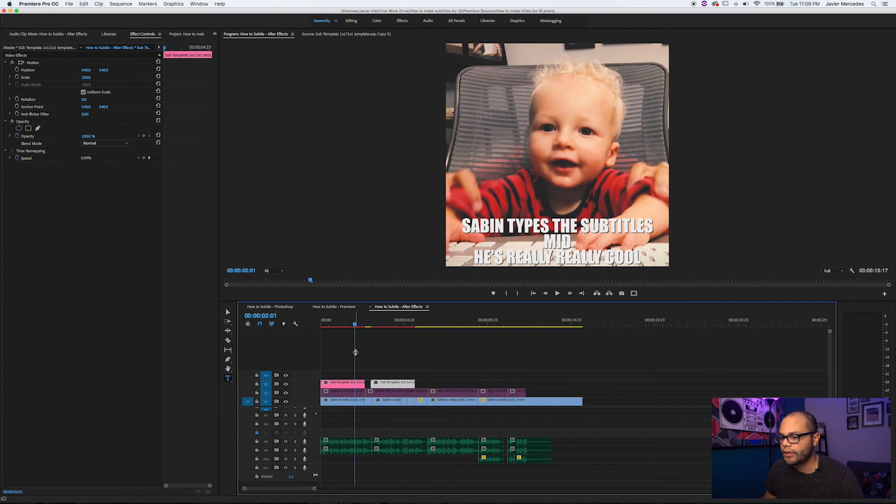
left_click(392, 383)
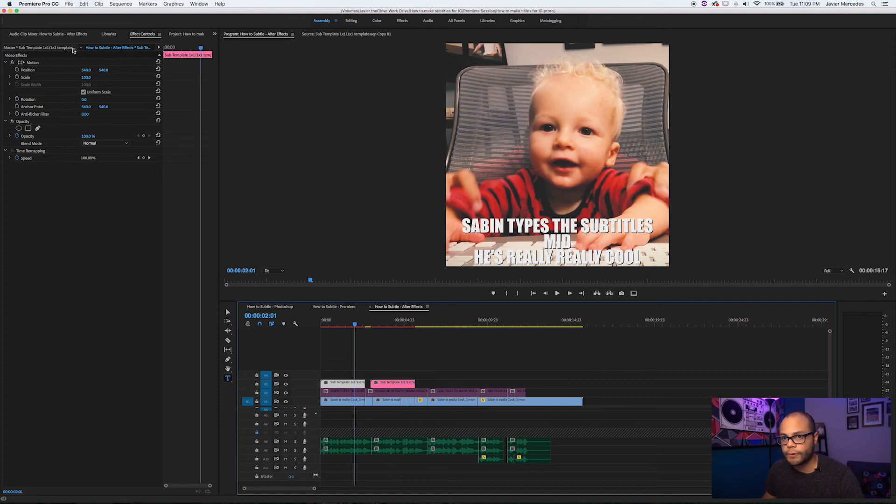
left_click(50, 48)
left_click(59, 77)
key("super+c")
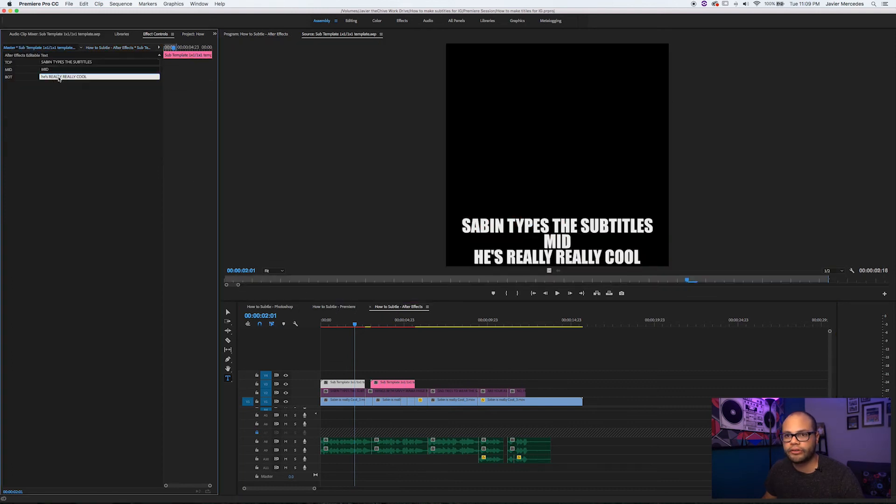
left_click(50, 69)
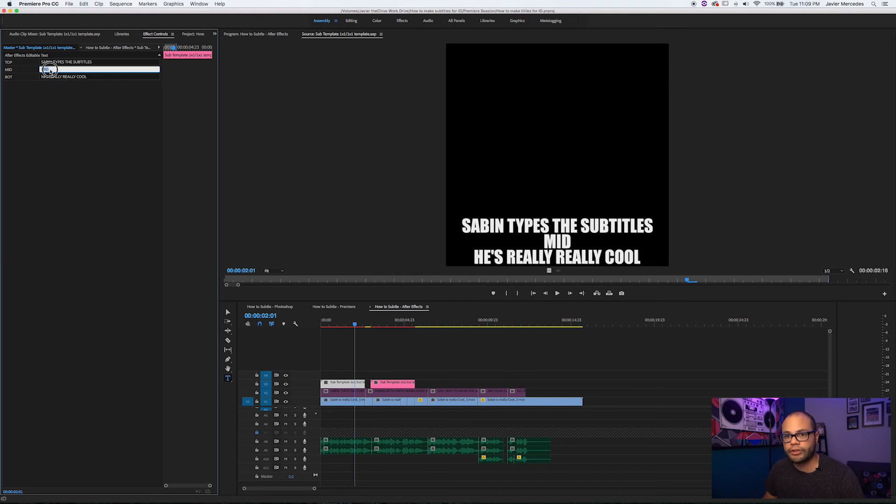
key("super+v")
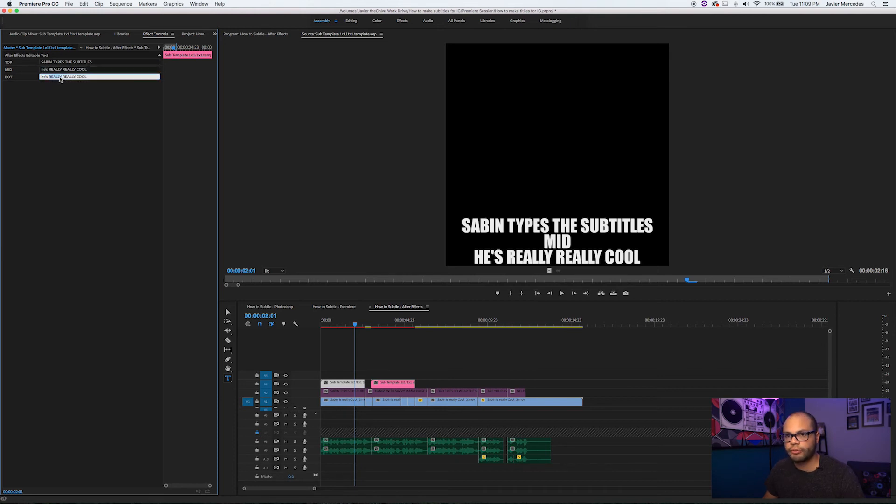
left_click(59, 77)
key("BackSpace")
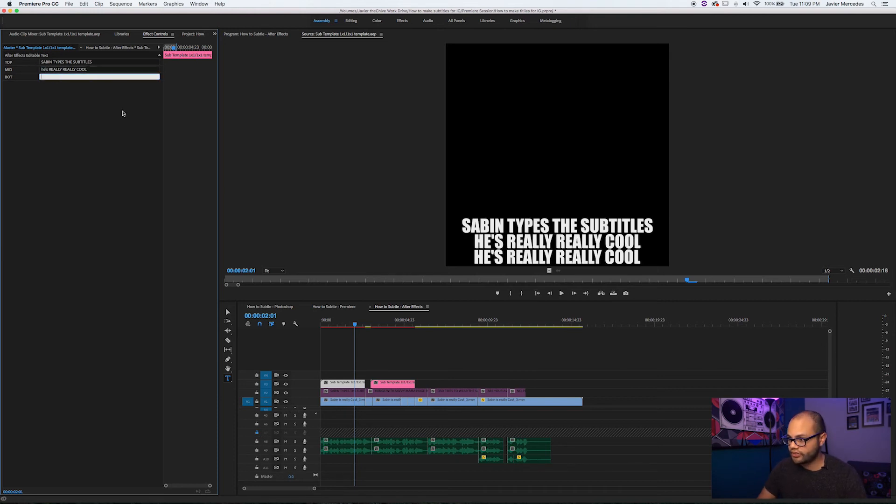
left_click(135, 229)
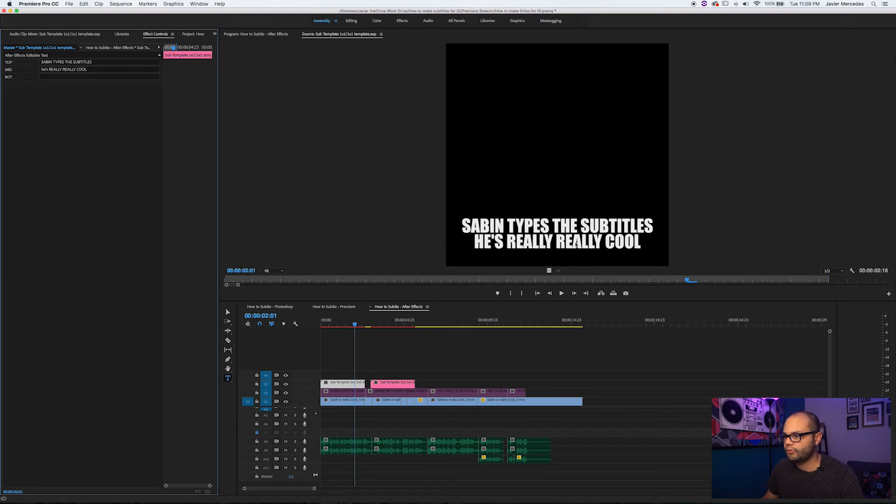
Split the second subtitle clip's text into TOP "Hangs with the", MID "Savvy mamaz" plus her first name, and BOT "really really cool".
left_click(395, 325)
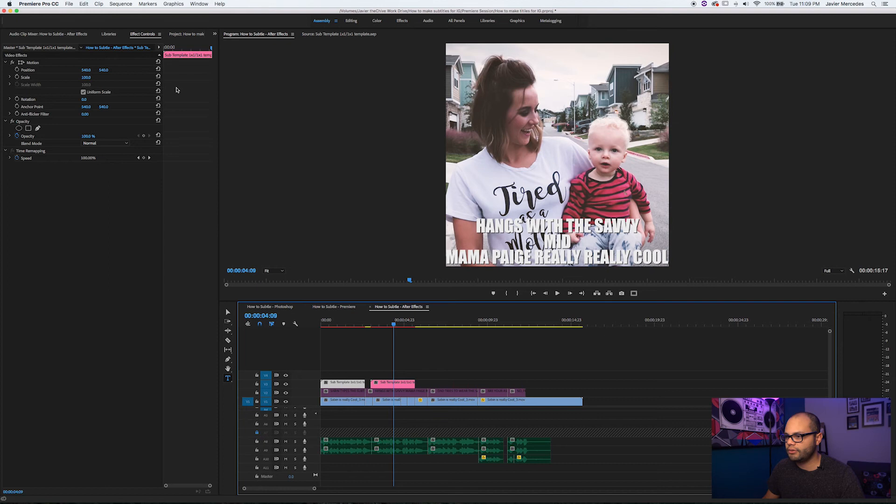
left_click(36, 49)
left_click(62, 69)
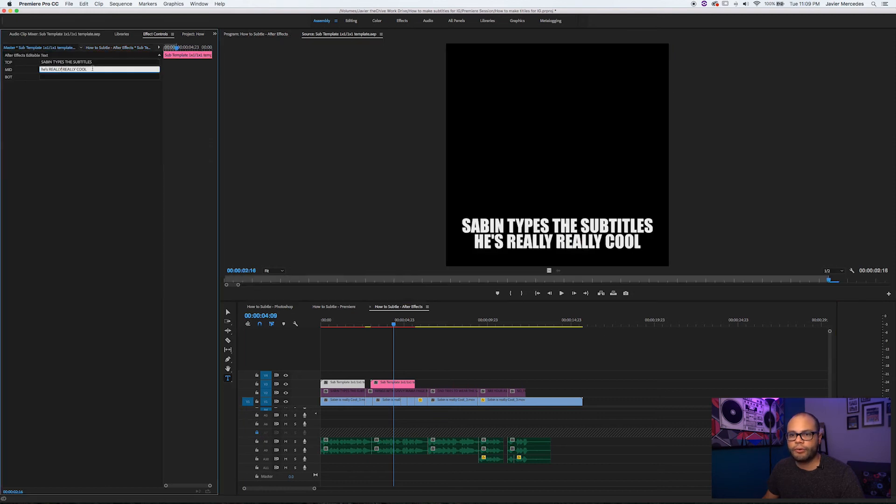
left_click(386, 383)
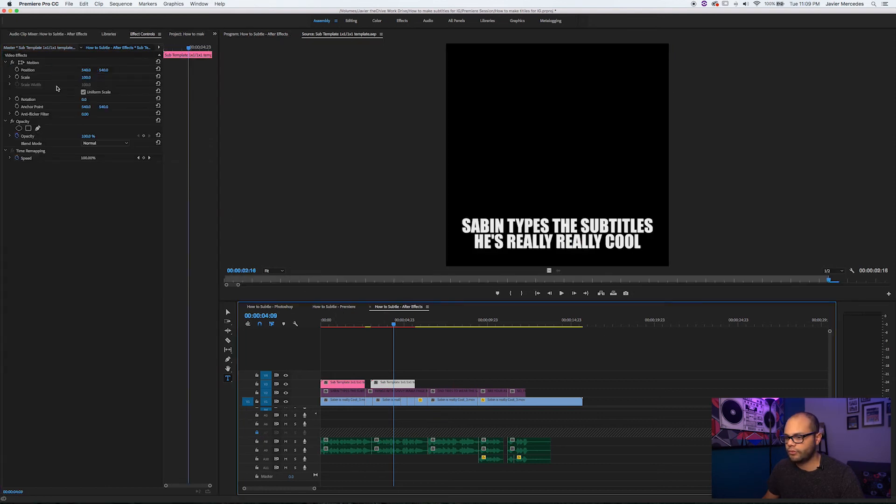
left_click(32, 48)
left_click(70, 70)
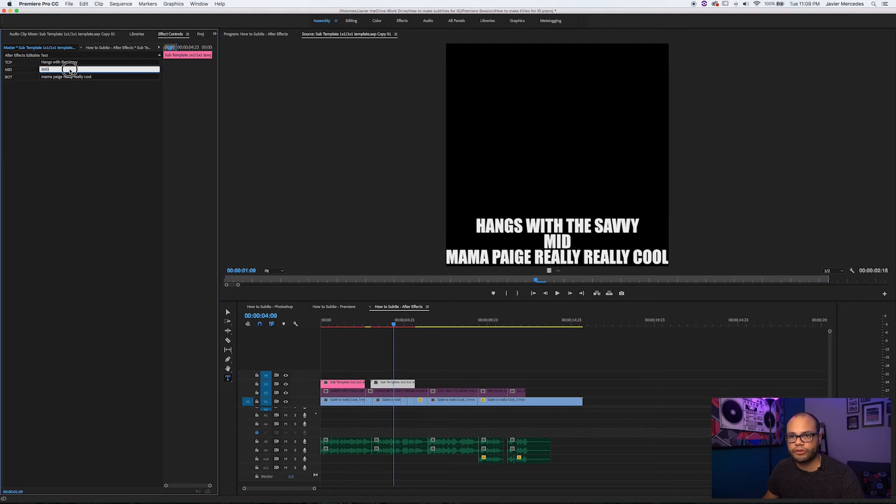
left_click(79, 62)
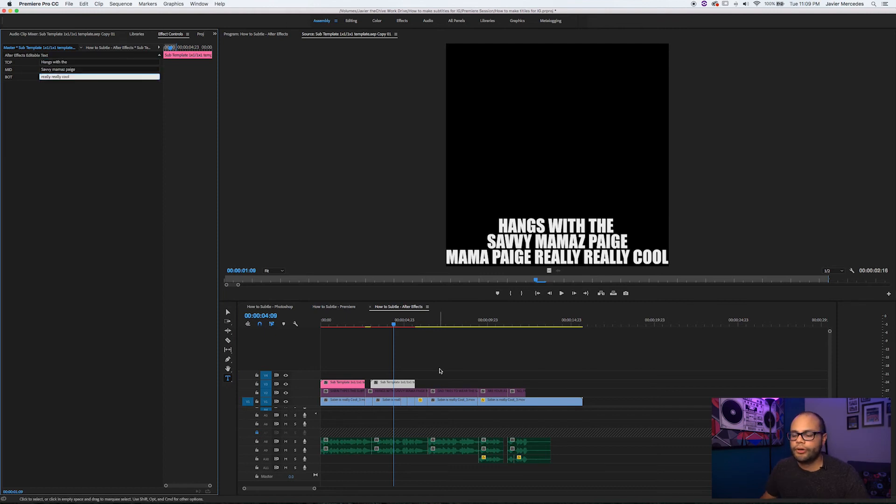
Play back the sequence from just before the second subtitle clip to review its three-line text.
left_click(443, 369)
left_click(366, 323)
key("space")
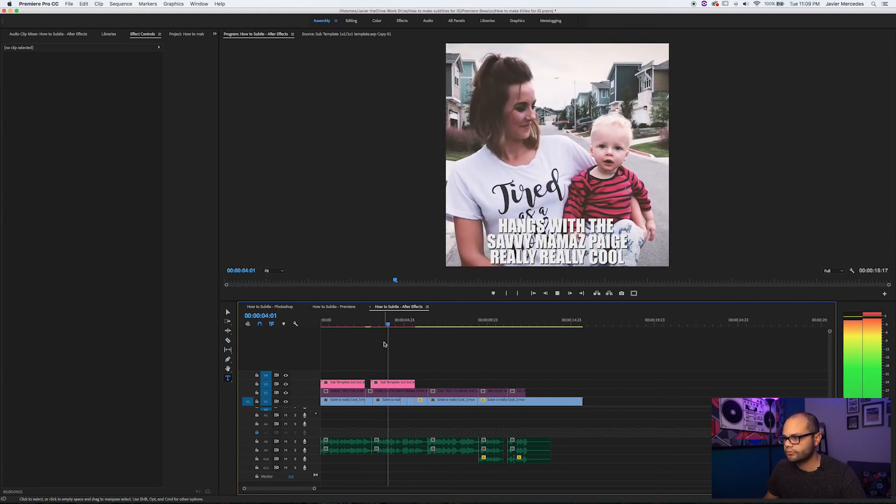
key("space")
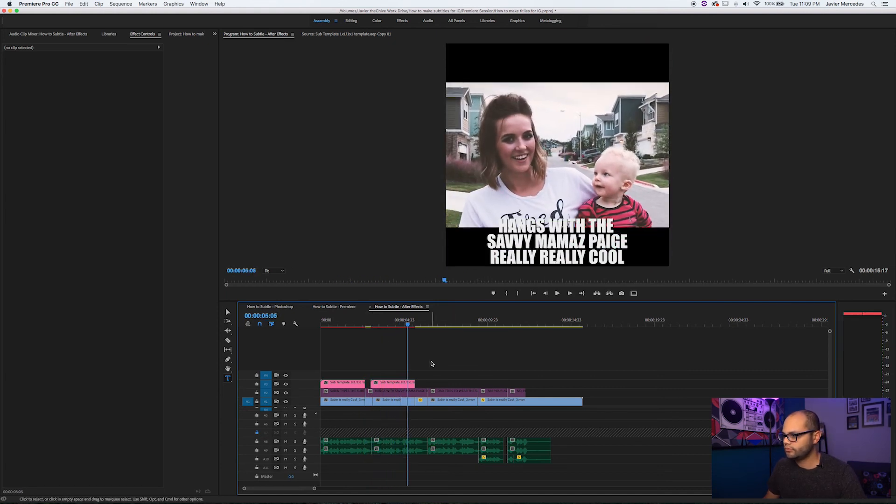
Correct "mamaz" to "mama" in the second subtitle clip's MID line.
left_click(407, 386)
left_click(64, 49)
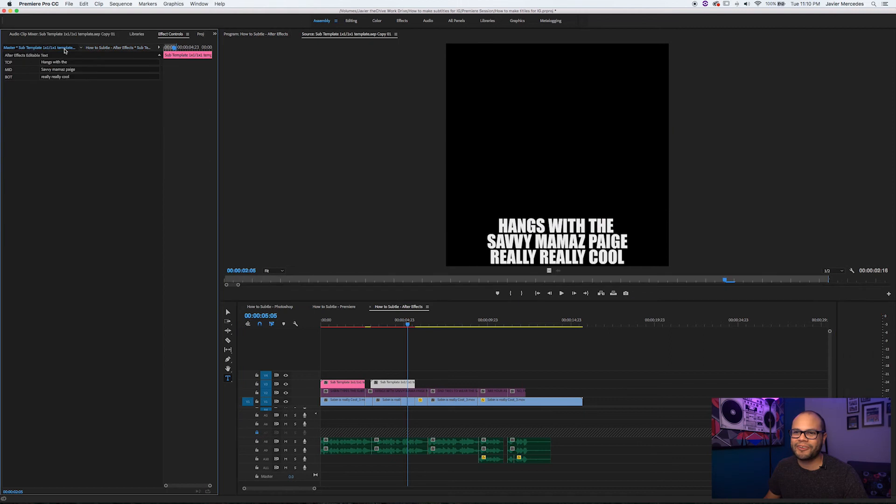
left_click(70, 70)
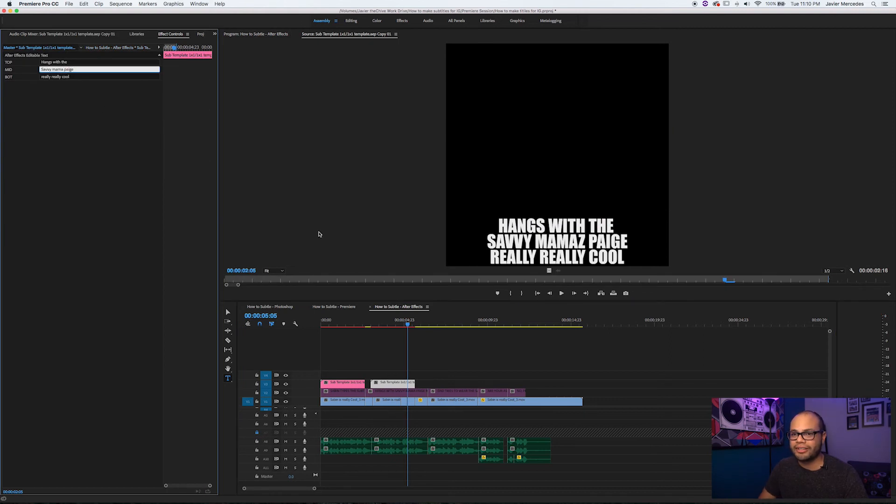
left_click(405, 382)
Play back the fully subtitled sequence from its start.
key("space")
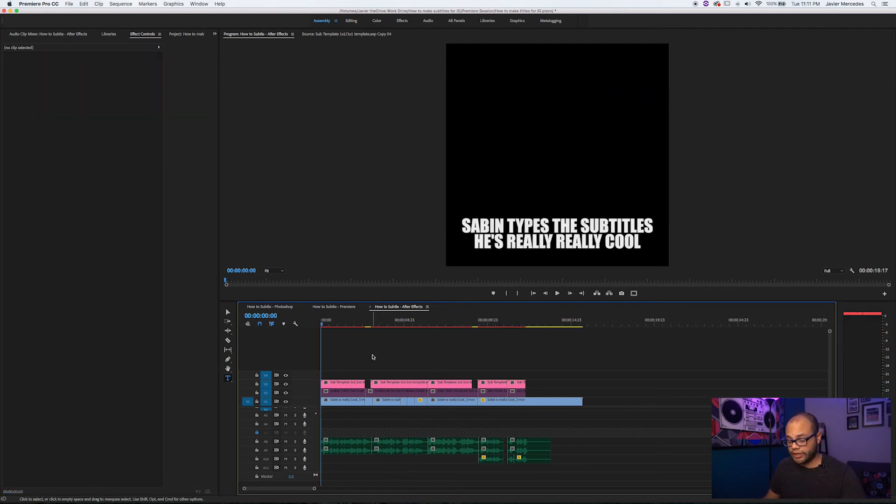
key("space")
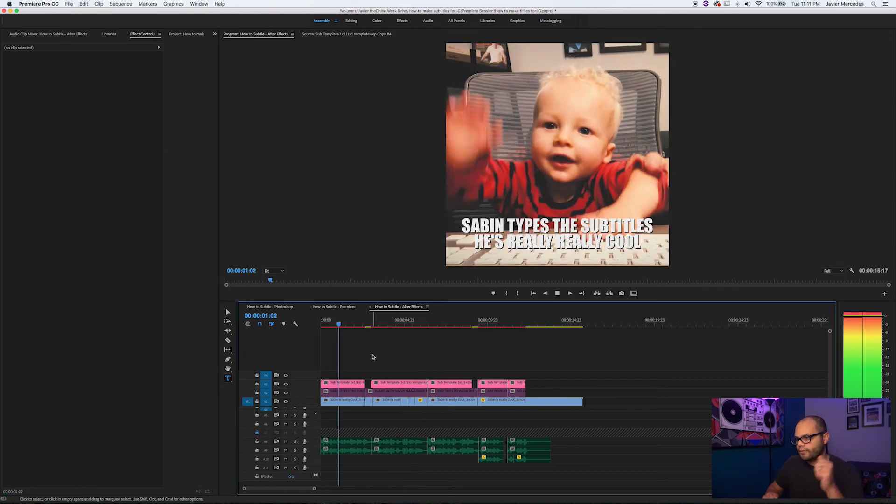